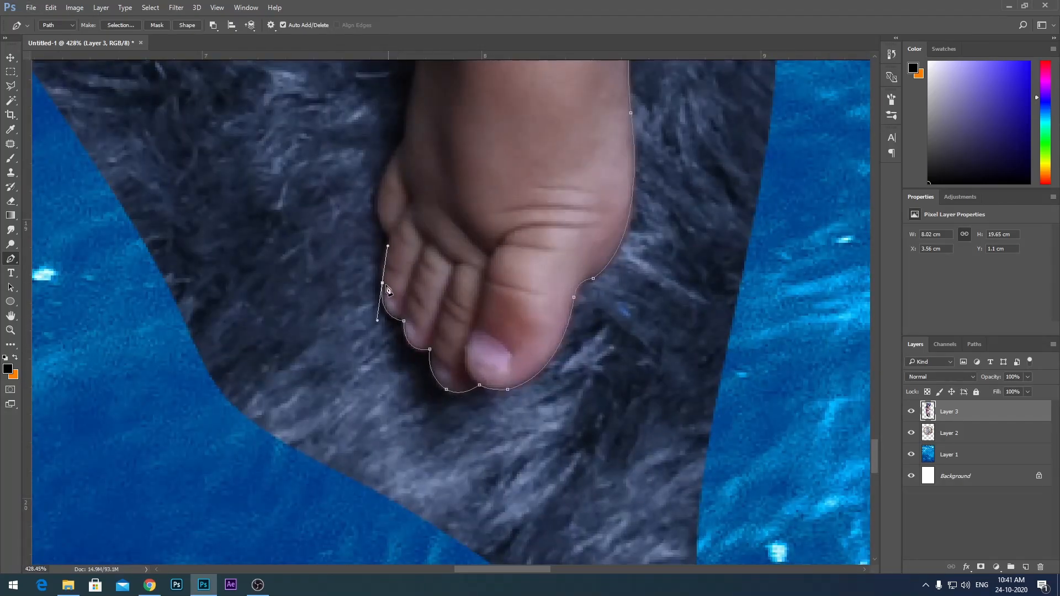
# Trace the Pen path around the small toes of the bent leg's foot and up past the anklet.
pyautogui.moveTo(388, 250); pyautogui.dragTo(436, 369)
pyautogui.moveTo(438, 358); pyautogui.dragTo(444, 344)
pyautogui.moveTo(451, 261); pyautogui.dragTo(449, 438)
pyautogui.click(457, 412)
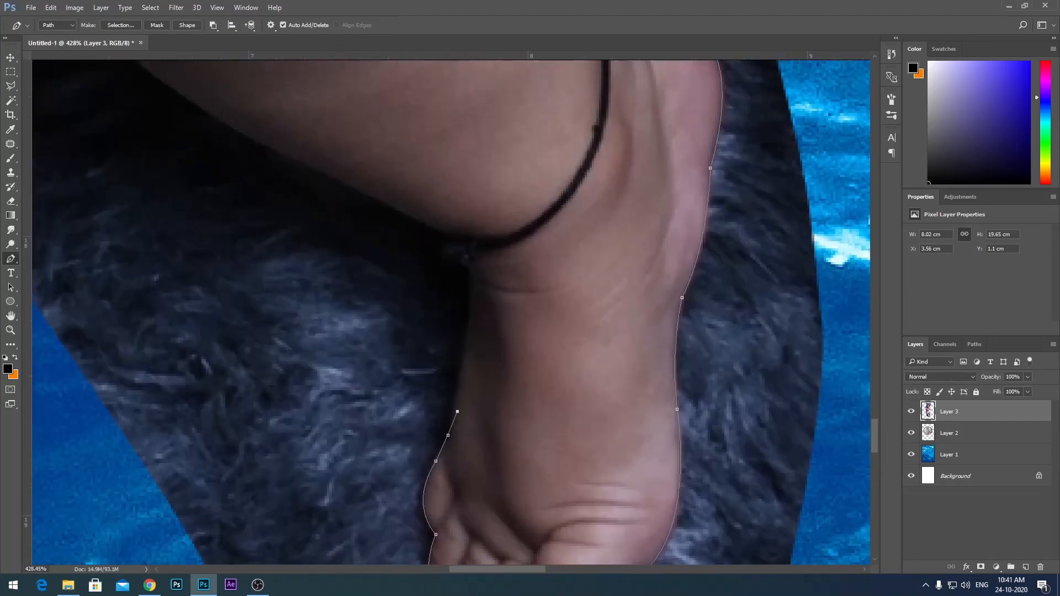
pyautogui.moveTo(447, 235); pyautogui.dragTo(671, 413)
pyautogui.click(614, 399)
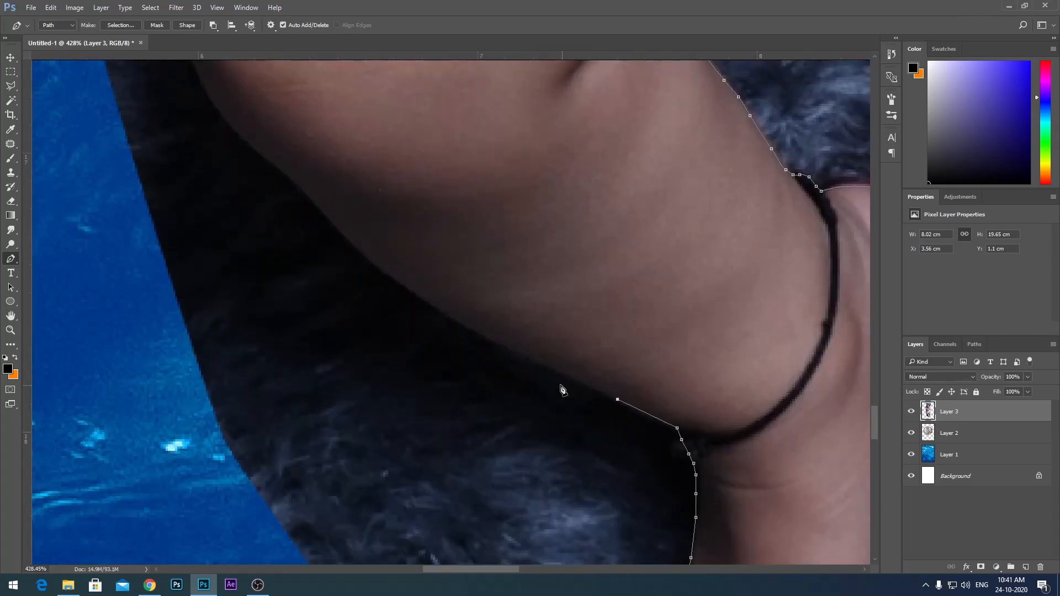
# Continue the Pen path along the outer edge of the bent lower leg to the knee.
pyautogui.moveTo(585, 393); pyautogui.dragTo(628, 446)
pyautogui.click(575, 409)
pyautogui.moveTo(495, 360); pyautogui.dragTo(525, 435)
pyautogui.moveTo(480, 415); pyautogui.dragTo(538, 492)
pyautogui.click(477, 441)
pyautogui.moveTo(477, 441); pyautogui.dragTo(471, 429)
pyautogui.moveTo(430, 381); pyautogui.dragTo(485, 463)
pyautogui.moveTo(475, 375); pyautogui.dragTo(475, 432)
# Continue the Pen path around the knee and up the outer thigh to the diaper's leg opening.
pyautogui.moveTo(420, 415); pyautogui.dragTo(414, 362)
pyautogui.moveTo(423, 309); pyautogui.dragTo(423, 418)
pyautogui.moveTo(394, 342); pyautogui.dragTo(413, 266)
pyautogui.moveTo(428, 180); pyautogui.dragTo(429, 293)
pyautogui.moveTo(471, 234); pyautogui.dragTo(449, 421)
pyautogui.click(435, 369)
pyautogui.click(442, 311)
pyautogui.click(456, 227)
pyautogui.moveTo(525, 227); pyautogui.dragTo(490, 472)
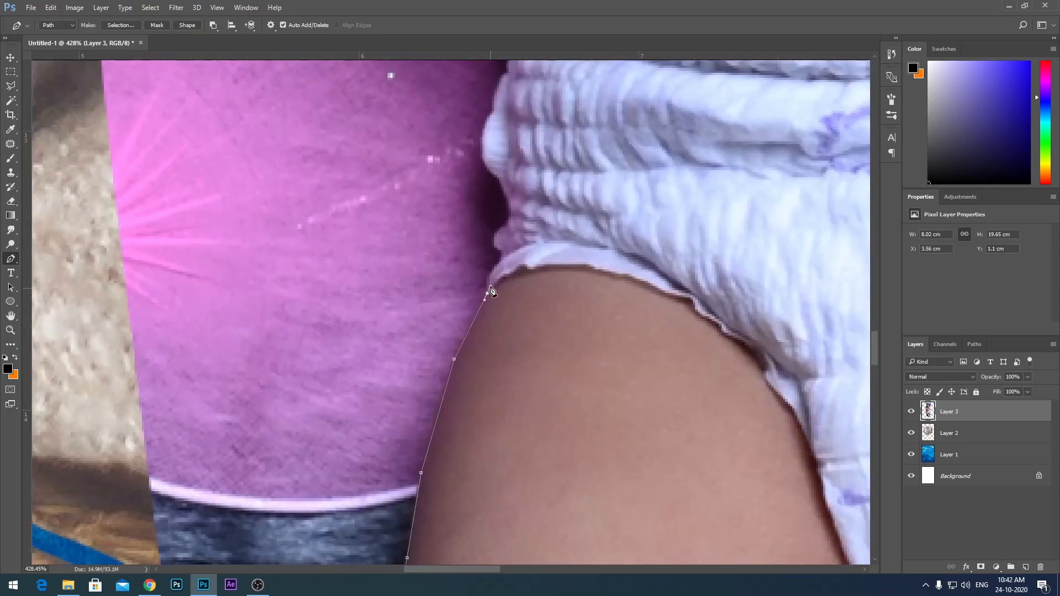
# Trace the Pen path along the ruffled side of the diaper up to the baby's waist.
pyautogui.scroll(3, 492, 291)
pyautogui.click(463, 122)
pyautogui.moveTo(465, 80); pyautogui.dragTo(473, 409)
pyautogui.click(493, 349)
pyautogui.moveTo(541, 267); pyautogui.dragTo(541, 522)
pyautogui.click(548, 492)
pyautogui.click(534, 326)
pyautogui.scroll(-3, 536, 354)
pyautogui.scroll(-1, 536, 354)
pyautogui.moveTo(559, 260); pyautogui.dragTo(562, 421)
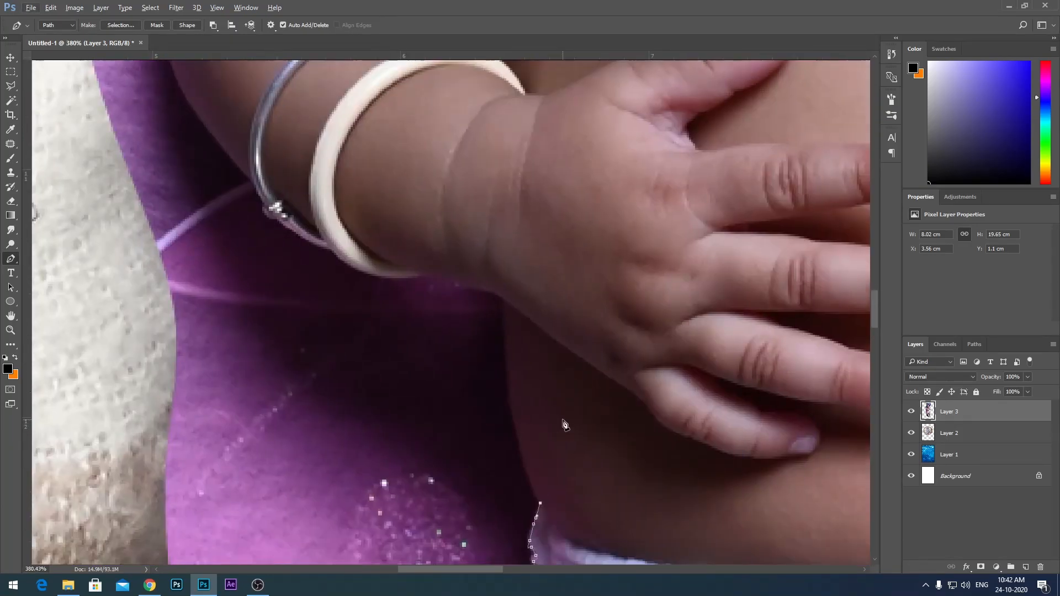
# Continue the Pen path from the waist under the wrist and along the cream bangle.
pyautogui.keyDown('alt'); pyautogui.click(501, 299); pyautogui.keyUp('alt')
pyautogui.scroll(3, 491, 300)
pyautogui.scroll(-2, 491, 300)
pyautogui.moveTo(497, 301); pyautogui.dragTo(599, 474)
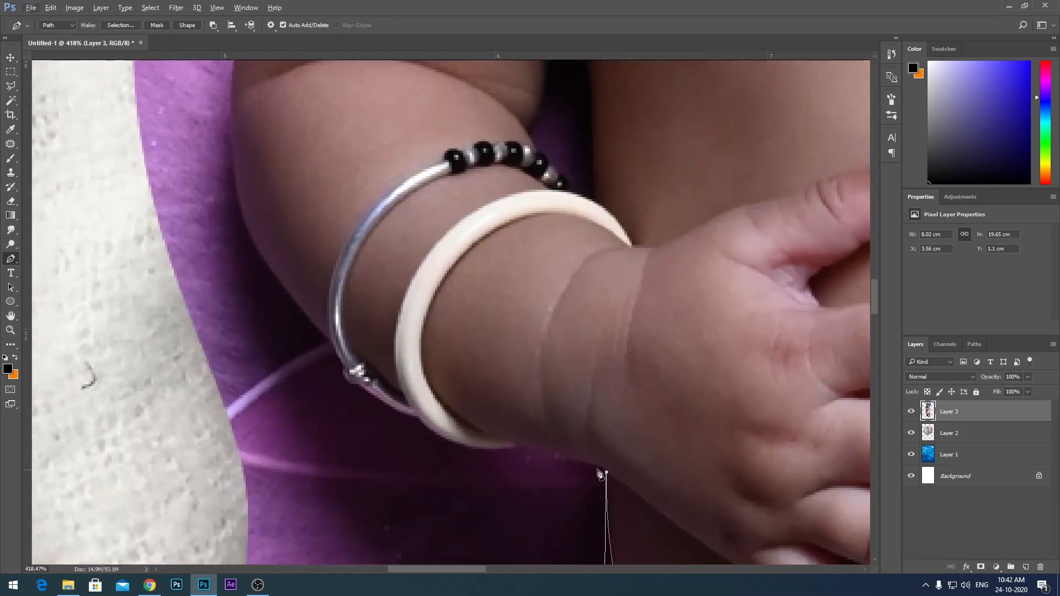
pyautogui.click(521, 446)
pyautogui.moveTo(518, 445); pyautogui.dragTo(604, 512)
pyautogui.click(504, 486)
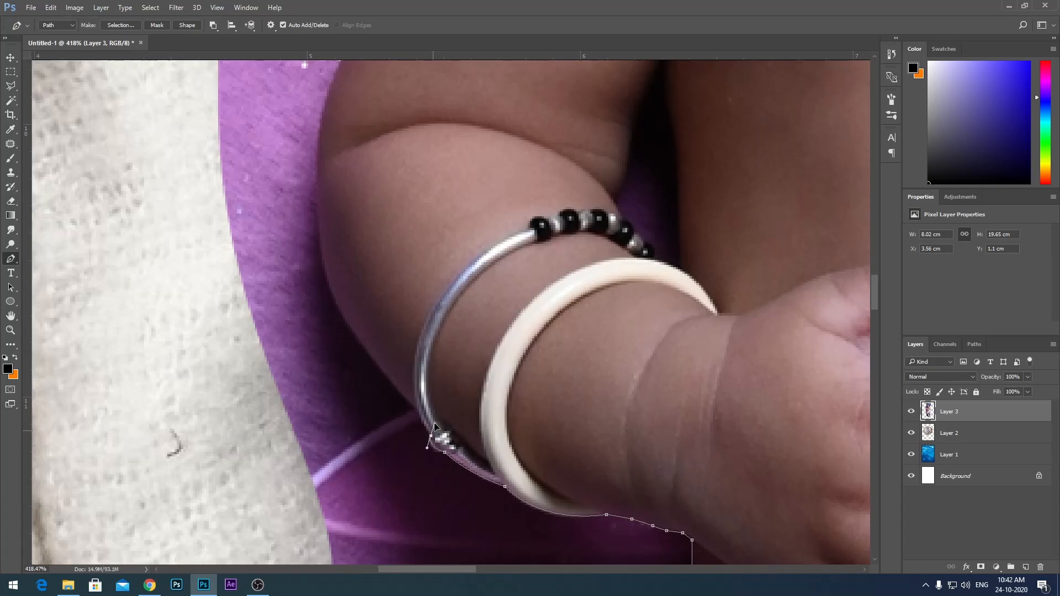
# Trace the Pen path around the silver bangle's clasp and up the outer forearm to the elbow crease.
pyautogui.keyDown('alt'); pyautogui.click(419, 411); pyautogui.keyUp('alt')
pyautogui.moveTo(415, 368); pyautogui.dragTo(478, 486)
pyautogui.moveTo(394, 404); pyautogui.dragTo(386, 363)
pyautogui.keyDown('alt'); pyautogui.click(394, 405); pyautogui.keyUp('alt')
pyautogui.moveTo(428, 378); pyautogui.dragTo(463, 492)
pyautogui.moveTo(415, 426); pyautogui.dragTo(419, 386)
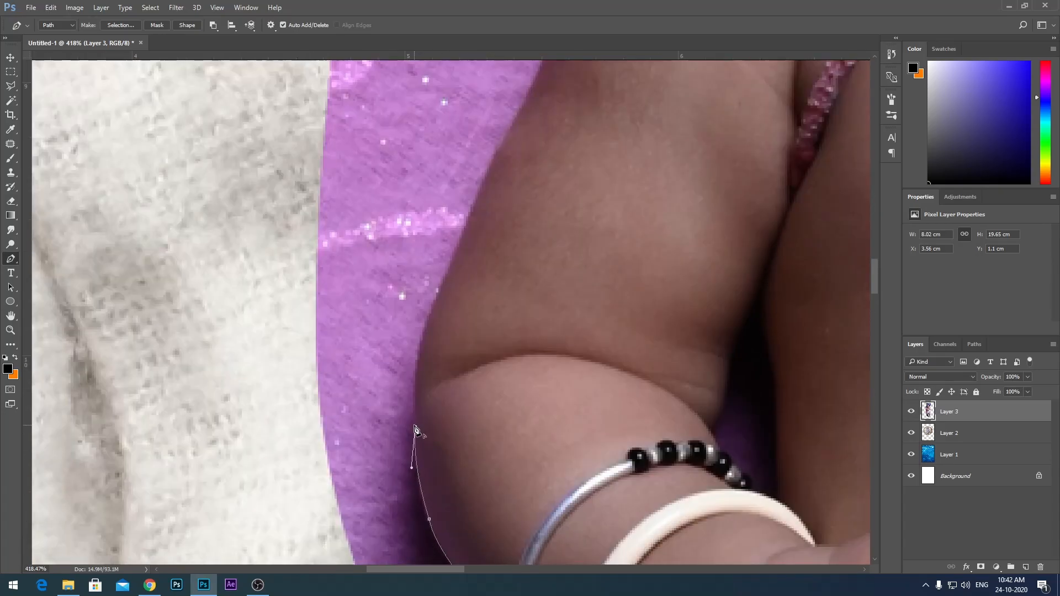
pyautogui.click(424, 343)
# Continue the Pen path up the outer upper arm and over the shoulder towards the neck.
pyautogui.scroll(3, 441, 397)
pyautogui.click(524, 273)
pyautogui.click(549, 216)
pyautogui.moveTo(563, 194); pyautogui.dragTo(512, 359)
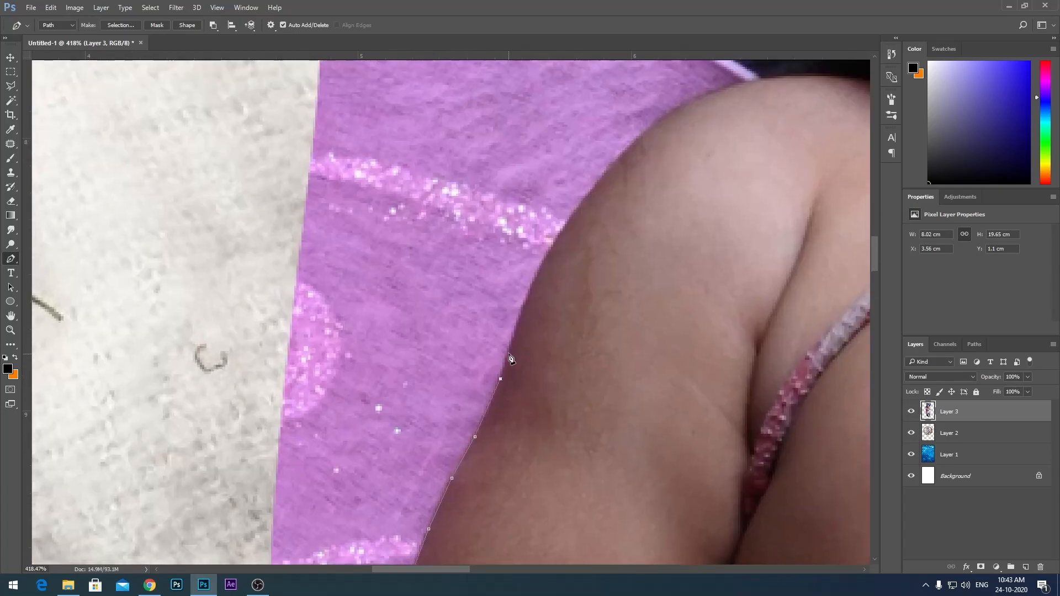
pyautogui.moveTo(617, 263); pyautogui.dragTo(477, 358)
pyautogui.keyDown('alt'); pyautogui.click(460, 280); pyautogui.keyUp('alt')
pyautogui.moveTo(535, 238); pyautogui.dragTo(442, 288)
pyautogui.moveTo(592, 229); pyautogui.dragTo(766, 239)
pyautogui.keyDown('alt'); pyautogui.click(591, 230); pyautogui.keyUp('alt')
# Trace the Pen path from the neck along the jaw and up the outside of the ear.
pyautogui.moveTo(627, 272); pyautogui.dragTo(435, 487)
pyautogui.scroll(1, 445, 449)
pyautogui.click(500, 393)
pyautogui.scroll(3, 468, 454)
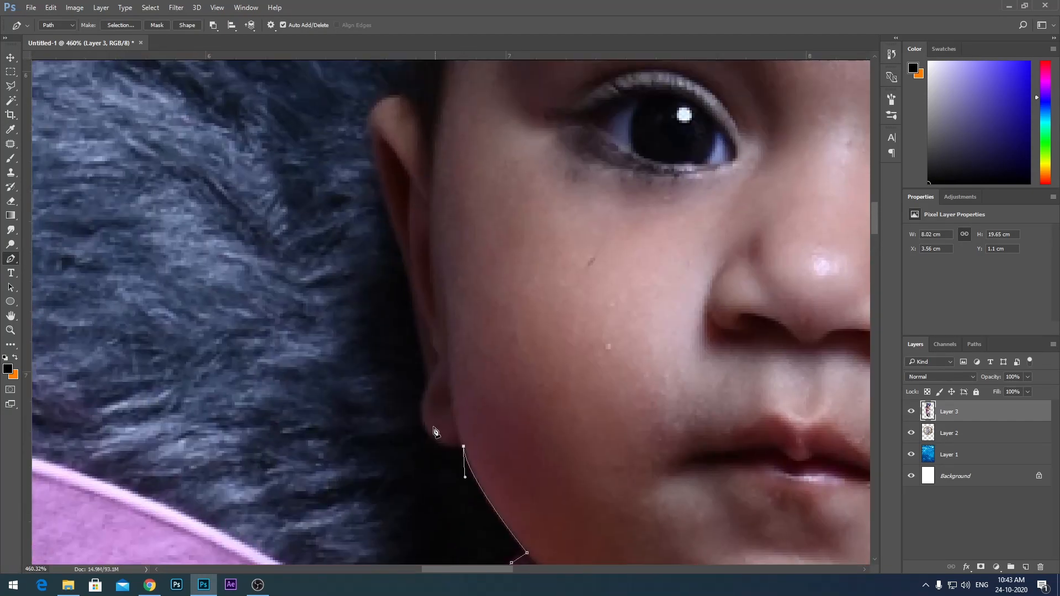
pyautogui.keyDown('alt'); pyautogui.click(431, 376); pyautogui.keyUp('alt')
pyautogui.scroll(3, 453, 420)
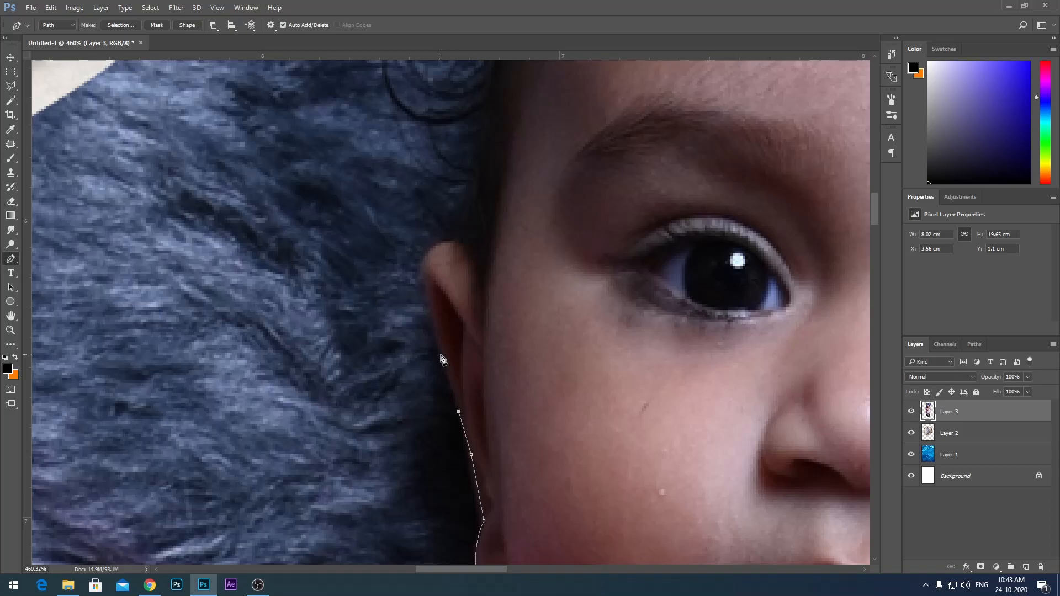
# Close the Pen path by looping it outside the leftover background and back to its starting point at the diaper.
pyautogui.scroll(-15, 462, 295)
pyautogui.click(409, 258)
pyautogui.scroll(-8, 331, 276)
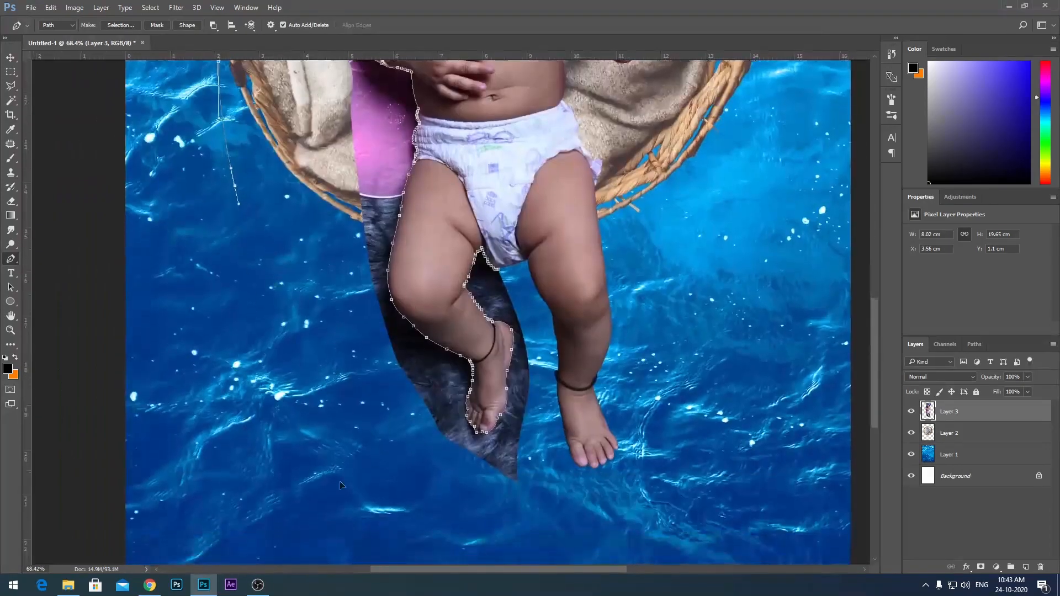
pyautogui.click(274, 377)
pyautogui.scroll(11, 506, 253)
pyautogui.click(493, 248)
# Turn the path into a selection, delete the enclosed background from Layer 3, deselect, and fit the image in view.
pyautogui.rightClick(466, 305)
pyautogui.click(519, 73)
pyautogui.press('Return')
pyautogui.press('Delete')
pyautogui.hotkey('ctrl', 'd')
pyautogui.hotkey('ctrl', '0')
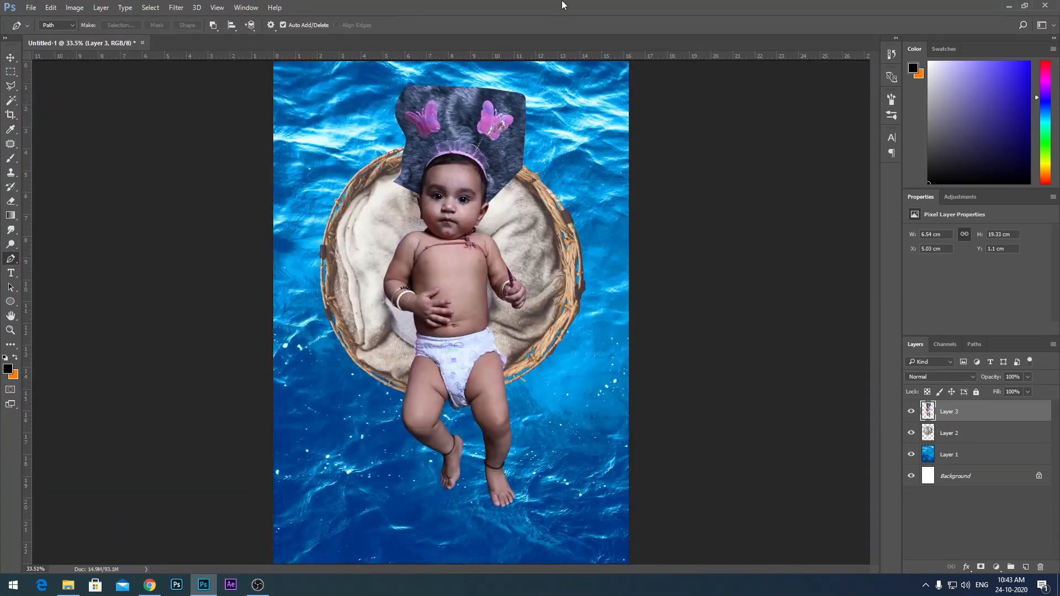
# Trace a new Pen path from the top of the ear along the hairline, below the headband, to the crown.
pyautogui.scroll(20, 445, 144)
pyautogui.click(261, 512)
pyautogui.moveTo(268, 492); pyautogui.dragTo(272, 488)
pyautogui.moveTo(276, 458); pyautogui.dragTo(281, 447)
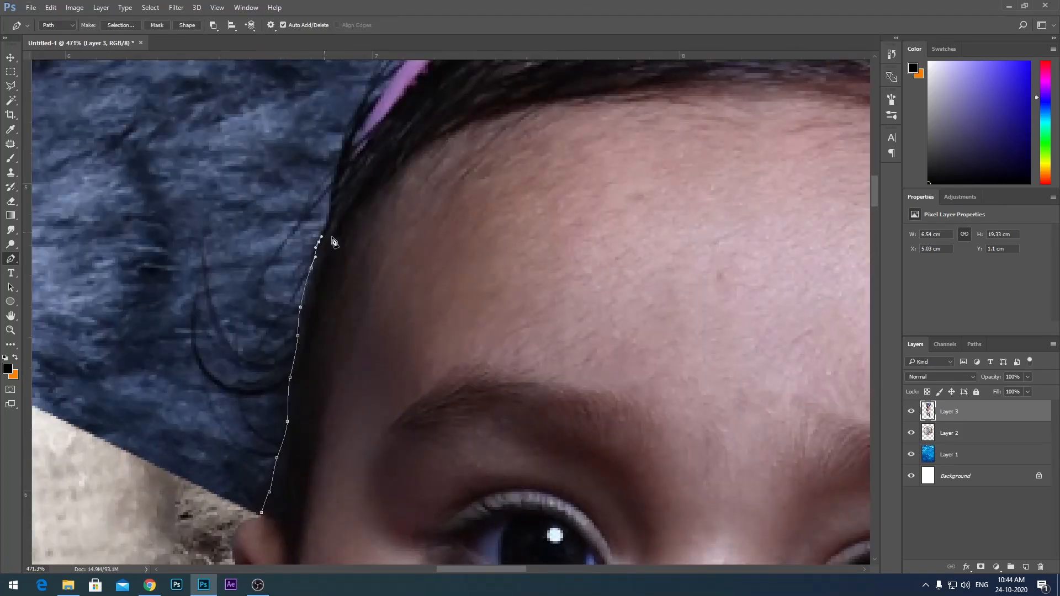
pyautogui.moveTo(324, 236); pyautogui.dragTo(293, 391)
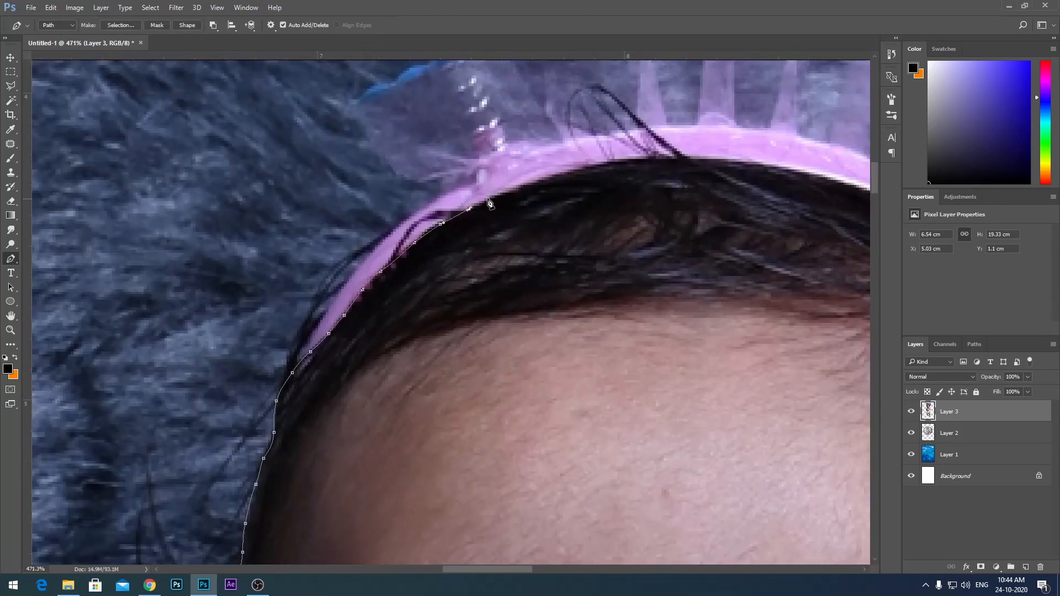
pyautogui.click(577, 167)
pyautogui.click(651, 159)
# Continue the Pen path from the crown down the other side of the hair to the top of the opposite ear.
pyautogui.moveTo(778, 179); pyautogui.dragTo(461, 173)
pyautogui.click(622, 214)
pyautogui.click(779, 359)
pyautogui.moveTo(792, 381); pyautogui.dragTo(569, 193)
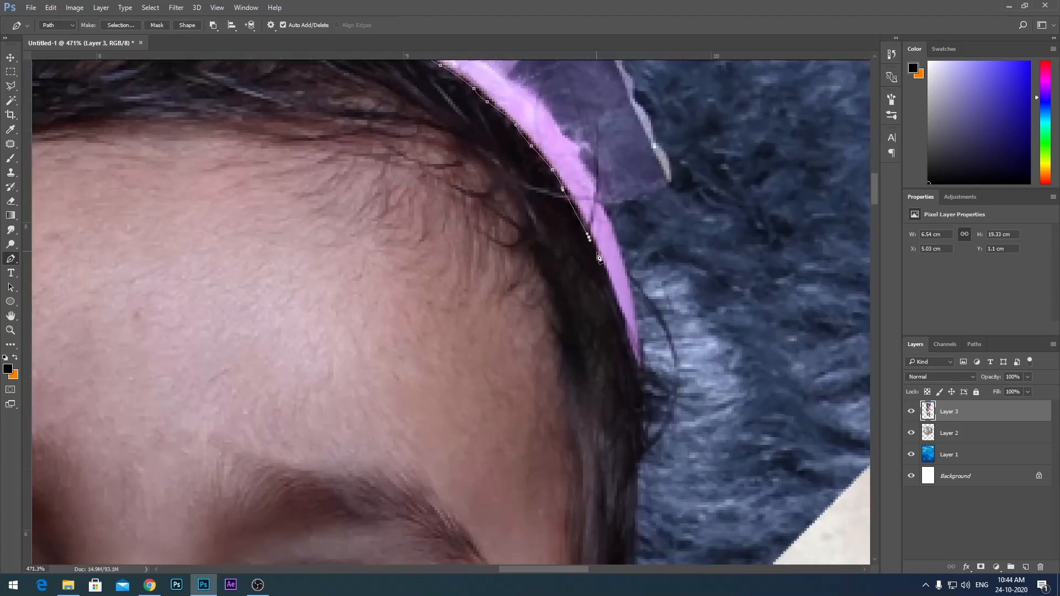
pyautogui.click(635, 365)
pyautogui.moveTo(632, 403); pyautogui.dragTo(585, 179)
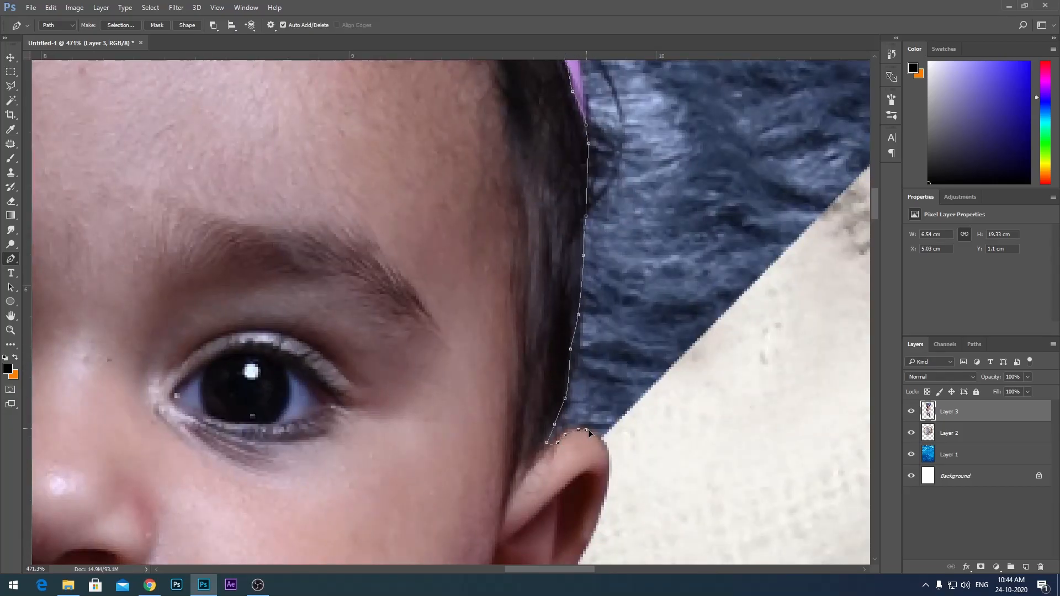
# Close the Pen path by looping it around the headband, butterflies and leftover background above the head.
pyautogui.scroll(-20, 718, 387)
pyautogui.moveTo(523, 374); pyautogui.dragTo(531, 381)
pyautogui.scroll(20, 585, 381)
pyautogui.click(694, 386)
# Convert the path to a selection, delete the headband and background above the head from Layer 3, and deselect.
pyautogui.rightClick(659, 297)
pyautogui.click(701, 65)
pyautogui.press('Return')
pyautogui.press('Delete')
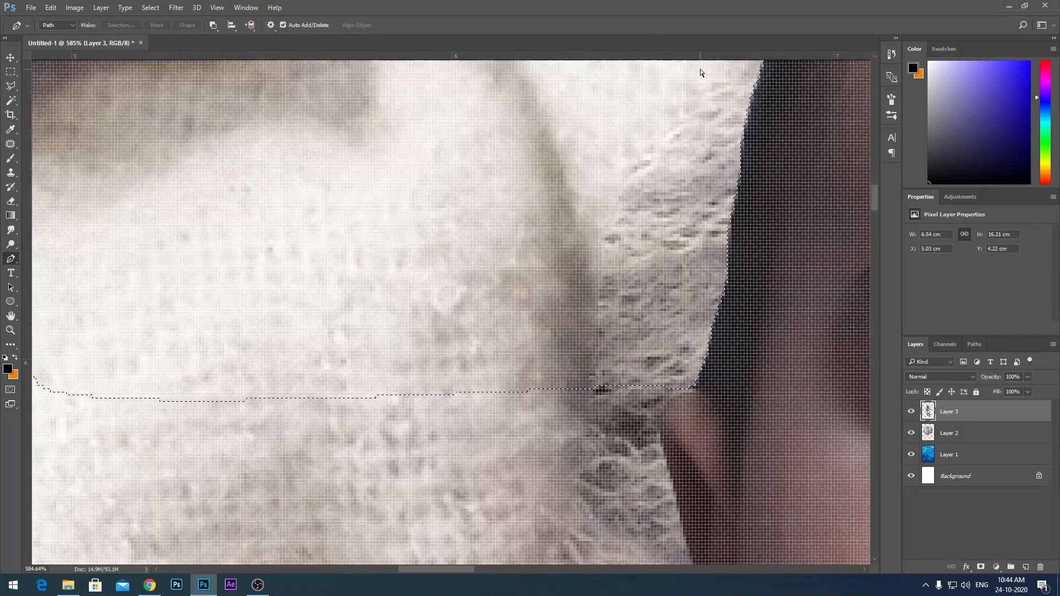
pyautogui.hotkey('ctrl', 'd')
# Switch to the Smudge tool, choose a bristle brush tip, and smudge the hair edge at the crown on Layer 3.
pyautogui.scroll(-20, 700, 73)
pyautogui.rightClick(11, 58)
pyautogui.click(146, 154)
pyautogui.scroll(15, 456, 154)
pyautogui.rightClick(11, 230)
pyautogui.click(47, 251)
pyautogui.click(58, 25)
pyautogui.scroll(3, 79, 172)
pyautogui.click(93, 169)
pyautogui.click(946, 409)
pyautogui.scroll(9, 543, 171)
pyautogui.scroll(-4, 558, 188)
pyautogui.moveTo(547, 185); pyautogui.dragTo(471, 131)
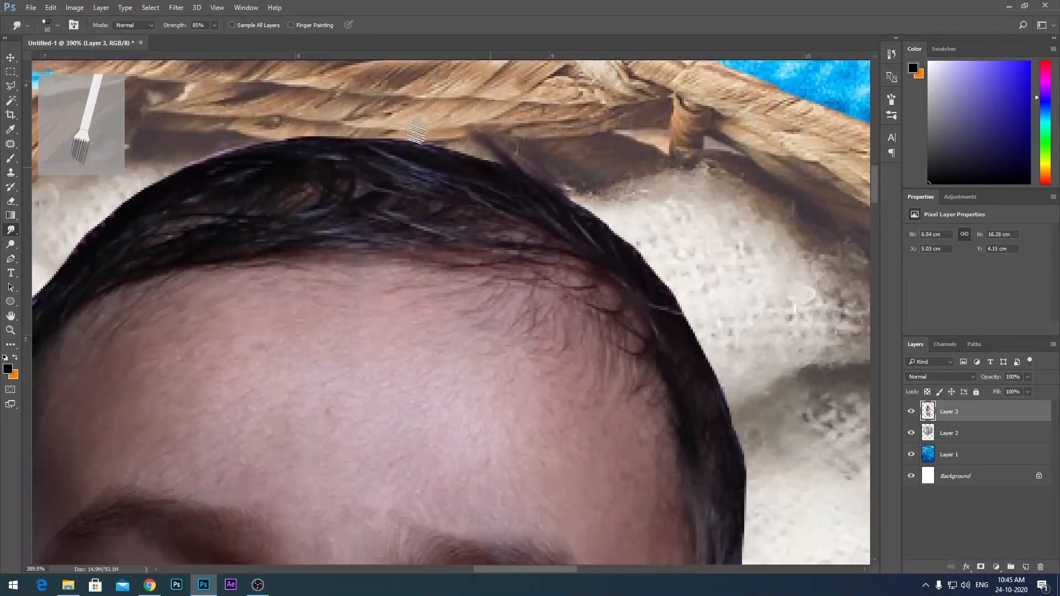
# Try another Smudge brush tip on the crown's hair edge and undo the strokes.
pyautogui.click(58, 26)
pyautogui.click(22, 164)
pyautogui.moveTo(488, 170)
pyautogui.mouseDown()
pyautogui.moveTo(433, 126)
pyautogui.moveTo(386, 119)
pyautogui.mouseUp()
pyautogui.hotkey('ctrl', 'alt', 'z')
pyautogui.hotkey('ctrl', 'alt', 'z')
pyautogui.hotkey('ctrl', 'alt', 'z')
# Choose a different Smudge brush tip and pull short hair strands outward along the crown.
pyautogui.click(57, 25)
pyautogui.click(79, 148)
pyautogui.click(41, 148)
pyautogui.moveTo(465, 156); pyautogui.dragTo(434, 127)
pyautogui.click(57, 25)
pyautogui.click(96, 136)
pyautogui.moveTo(486, 165); pyautogui.dragTo(468, 138)
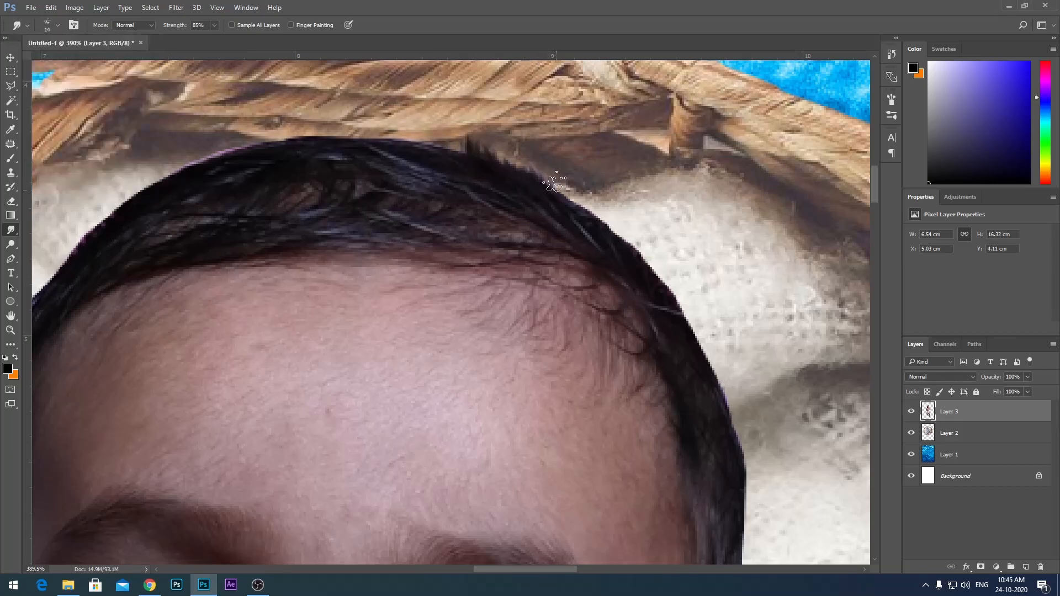
# Smudge the hair edge down the side of the head to the ear with the 8 px brush tip.
pyautogui.scroll(3, 588, 180)
pyautogui.scroll(-5, 634, 232)
pyautogui.scroll(5, 499, 283)
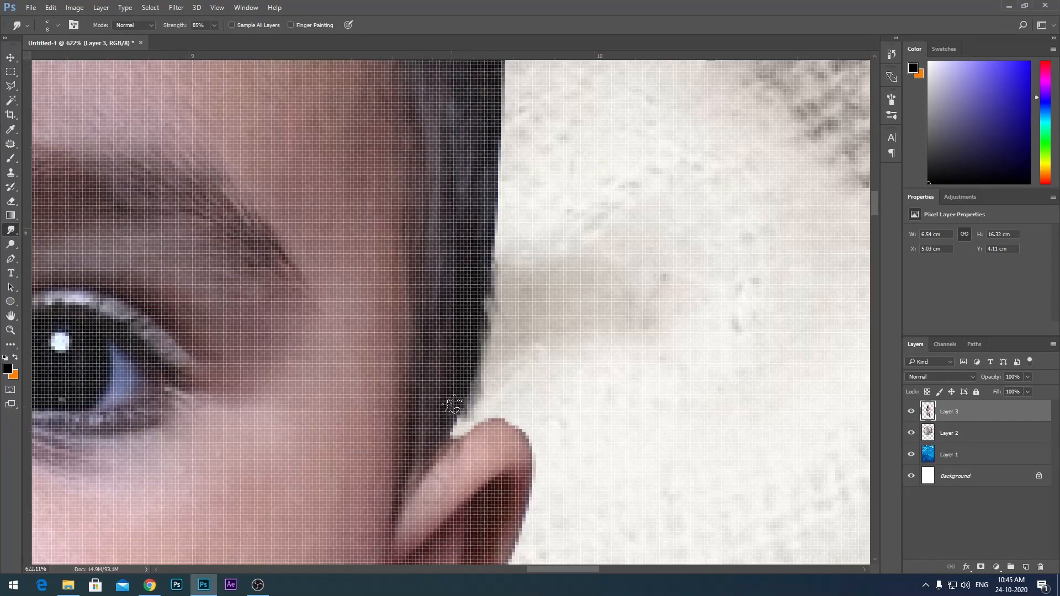
pyautogui.scroll(-3, 499, 137)
# Try a different Smudge brush tip on the hair edge above the ear and undo the stroke.
pyautogui.click(58, 26)
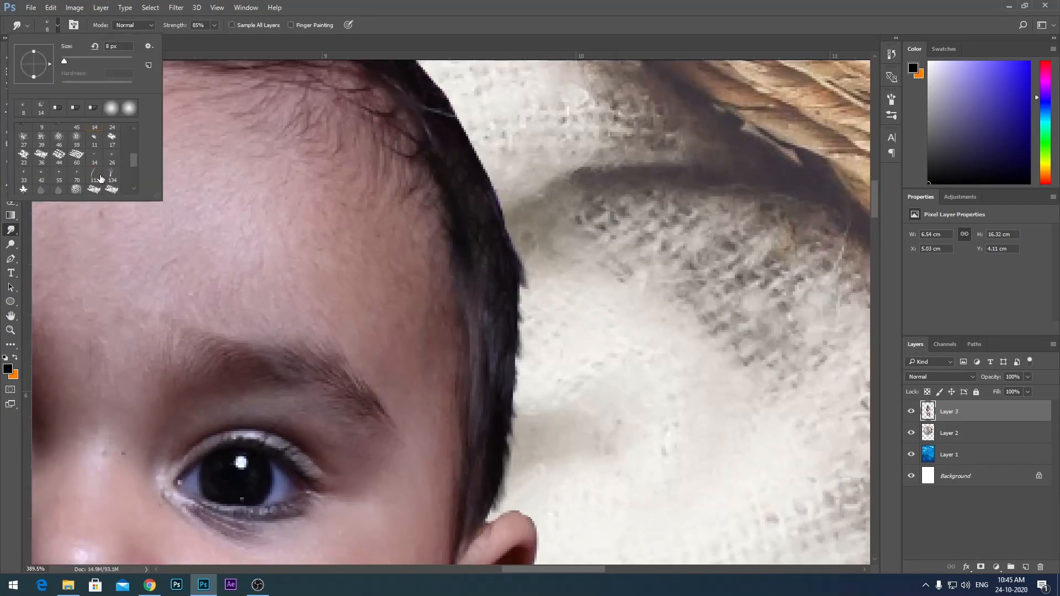
pyautogui.scroll(1, 105, 173)
pyautogui.click(76, 149)
pyautogui.scroll(10, 545, 348)
pyautogui.moveTo(482, 304); pyautogui.dragTo(486, 395)
pyautogui.hotkey('ctrl', 'z')
# Set the Smudge strength to 47%, test it on the hair edge above the ear, and undo the test strokes.
pyautogui.click(215, 26)
pyautogui.moveTo(486, 248); pyautogui.dragTo(490, 353)
pyautogui.hotkey('ctrl', 'alt', 'z')
pyautogui.hotkey('ctrl', 'alt', 'z')
pyautogui.hotkey('ctrl', 'alt', 'z')
# Pick another Smudge brush tip and smudge the hair edge downwards above the ear.
pyautogui.click(57, 25)
pyautogui.click(23, 149)
pyautogui.moveTo(488, 185); pyautogui.dragTo(500, 242)
pyautogui.moveTo(479, 232); pyautogui.dragTo(488, 401)
pyautogui.moveTo(473, 386); pyautogui.dragTo(486, 494)
# Try several Smudge brush tips and choose the 46 px spatter tip.
pyautogui.click(58, 26)
pyautogui.click(111, 185)
pyautogui.scroll(-1, 101, 172)
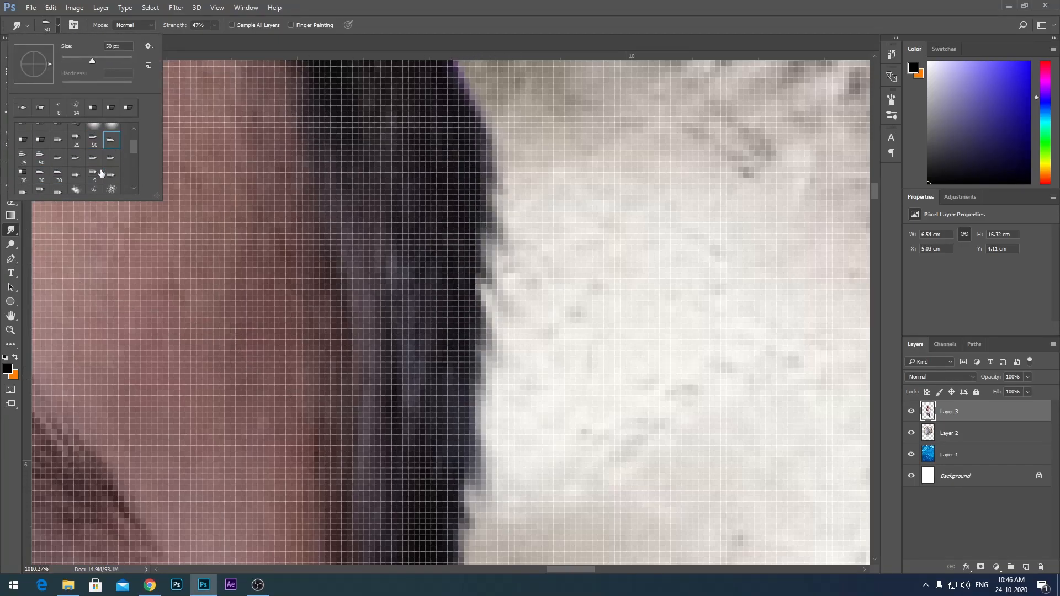
pyautogui.click(112, 175)
pyautogui.click(112, 158)
pyautogui.click(41, 175)
pyautogui.click(58, 175)
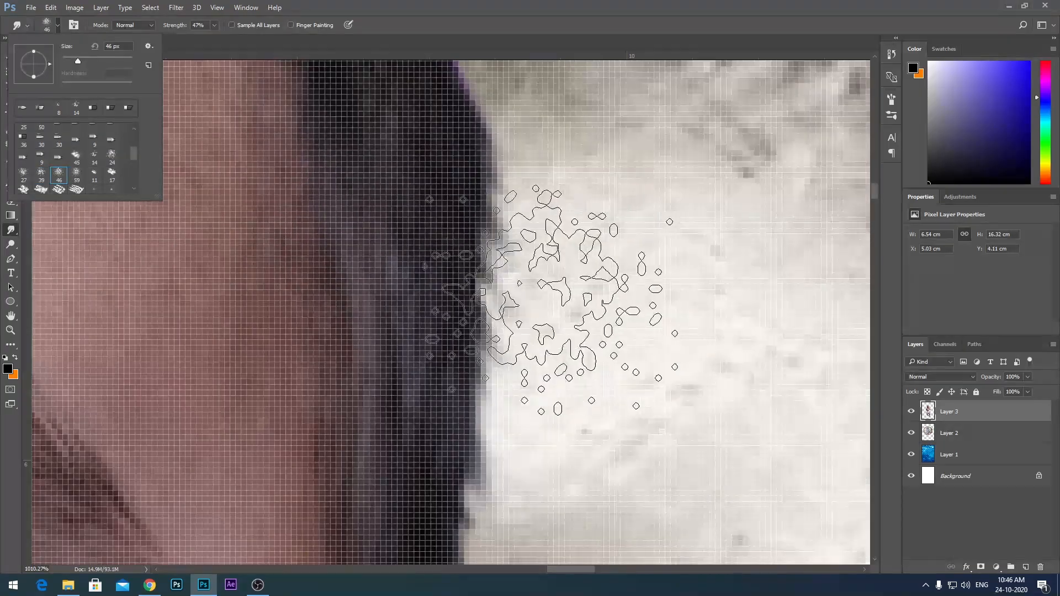
# Shrink the spatter tip and smudge the hair edge outwards and down along the side of the head above the ear.
pyautogui.press('[')
pyautogui.press('[')
pyautogui.press('[')
pyautogui.press('[')
pyautogui.press('[')
pyautogui.press('[')
pyautogui.press('[')
pyautogui.press('[')
pyautogui.moveTo(486, 248); pyautogui.dragTo(511, 309)
pyautogui.moveTo(489, 185); pyautogui.dragTo(507, 238)
pyautogui.moveTo(479, 350); pyautogui.dragTo(488, 430)
pyautogui.moveTo(477, 450); pyautogui.dragTo(445, 215)
pyautogui.scroll(-13, 469, 332)
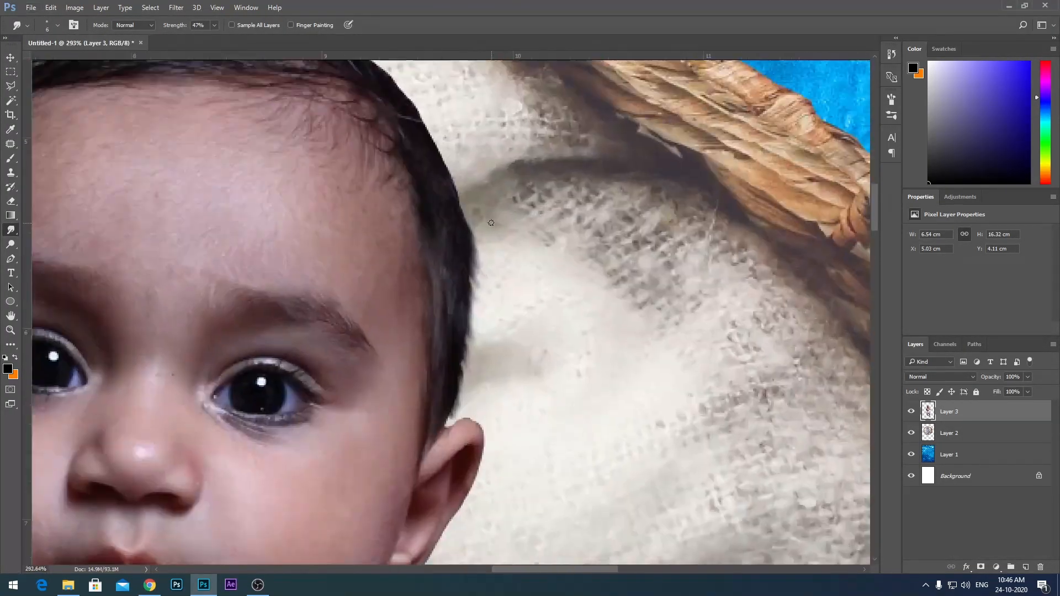
# Choose a pointed bristle tip for the Smudge tool and smudge the hair edge along the upper side of the head.
pyautogui.scroll(4, 472, 237)
pyautogui.click(58, 25)
pyautogui.scroll(3, 85, 143)
pyautogui.click(41, 166)
pyautogui.scroll(10, 469, 309)
pyautogui.moveTo(469, 323); pyautogui.dragTo(491, 369)
pyautogui.moveTo(458, 231); pyautogui.dragTo(488, 284)
pyautogui.moveTo(420, 132); pyautogui.dragTo(470, 193)
pyautogui.moveTo(455, 193); pyautogui.dragTo(494, 237)
pyautogui.scroll(-6, 414, 279)
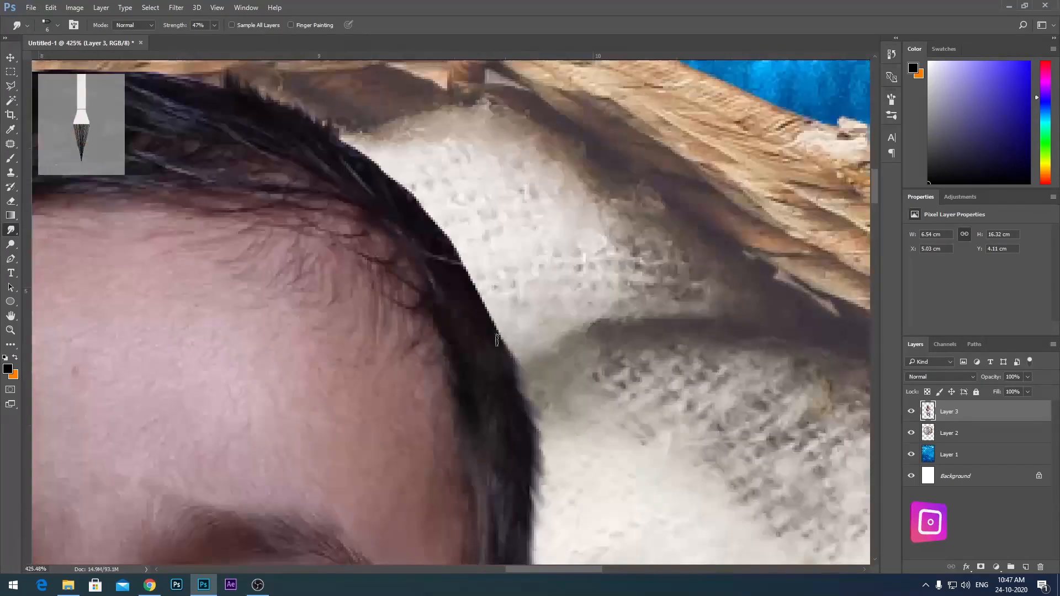
# Choose another recent Smudge tip and pull hair strands outwards from the crown down the upper side of the head.
pyautogui.click(58, 25)
pyautogui.click(76, 108)
pyautogui.scroll(10, 491, 319)
pyautogui.moveTo(468, 307); pyautogui.dragTo(538, 348)
pyautogui.moveTo(514, 359); pyautogui.dragTo(560, 411)
pyautogui.moveTo(447, 218); pyautogui.dragTo(490, 276)
pyautogui.moveTo(386, 105)
pyautogui.mouseDown()
pyautogui.moveTo(428, 160)
pyautogui.moveTo(472, 168)
pyautogui.mouseUp()
pyautogui.moveTo(397, 138); pyautogui.dragTo(521, 380)
pyautogui.moveTo(433, 259); pyautogui.dragTo(492, 297)
# Choose a different bristle tip for the Smudge tool and reduce its size to 1 px.
pyautogui.click(57, 26)
pyautogui.scroll(-2, 60, 149)
pyautogui.click(23, 150)
pyautogui.click(76, 132)
pyautogui.click(402, 243)
pyautogui.press('[')
pyautogui.press('[')
pyautogui.press('[')
pyautogui.press('[')
pyautogui.press('[')
# Smudge fine strands outwards along the hair edge between the crown and the upper side of the head.
pyautogui.moveTo(414, 243); pyautogui.dragTo(475, 293)
pyautogui.moveTo(436, 268); pyautogui.dragTo(538, 340)
pyautogui.moveTo(469, 301); pyautogui.dragTo(569, 338)
pyautogui.moveTo(331, 163); pyautogui.dragTo(447, 251)
pyautogui.moveTo(287, 121); pyautogui.dragTo(405, 190)
pyautogui.moveTo(321, 149); pyautogui.dragTo(477, 259)
pyautogui.scroll(-15, 518, 243)
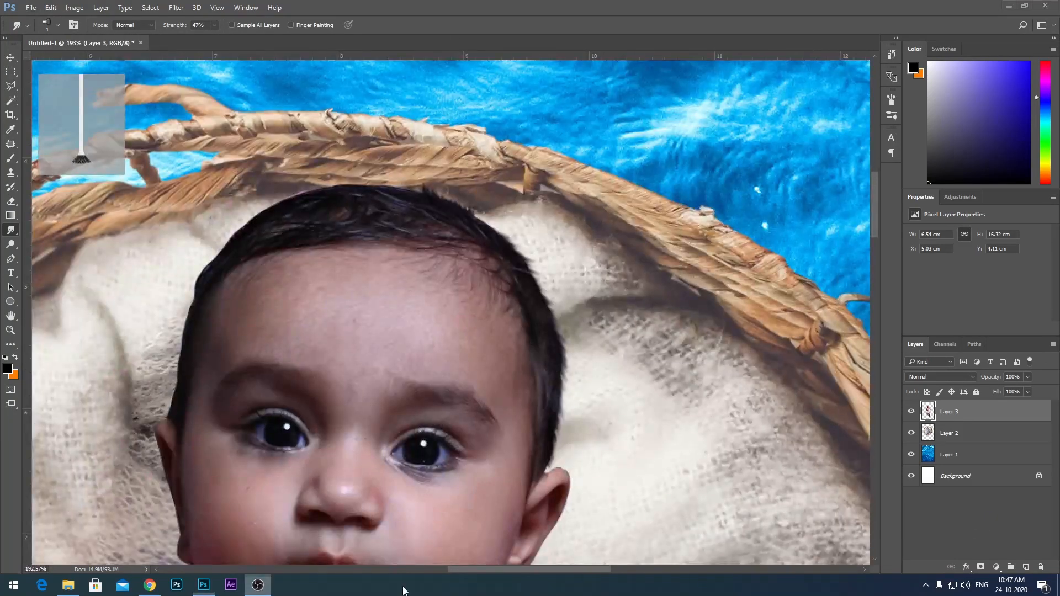
# Choose the pointed 1 px bristle tip at 82% strength and smudge more strands out of the upper hair edge.
pyautogui.click(51, 26)
pyautogui.scroll(2, 65, 143)
pyautogui.click(23, 149)
pyautogui.scroll(10, 495, 221)
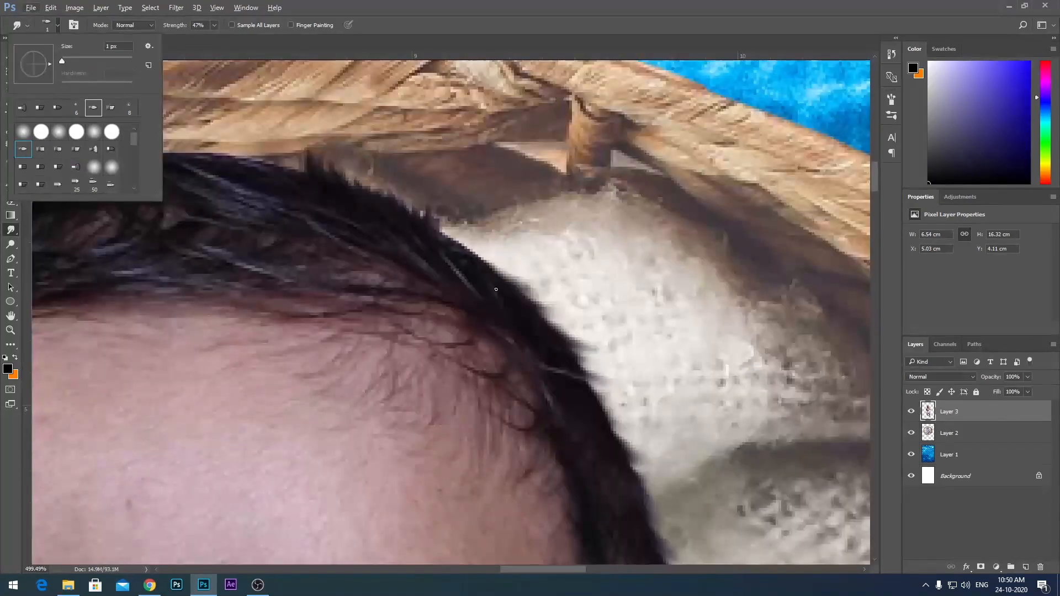
pyautogui.click(495, 289)
pyautogui.moveTo(606, 335); pyautogui.dragTo(558, 358)
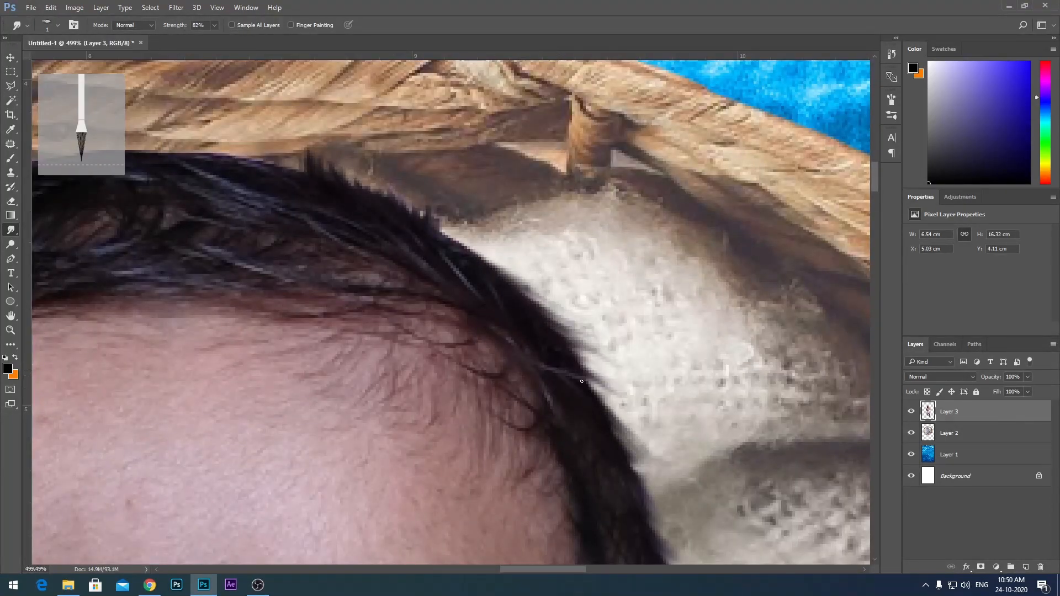
pyautogui.moveTo(635, 469); pyautogui.dragTo(670, 511)
pyautogui.scroll(-8, 617, 325)
# Raise the Smudge strength to 93% and pull long strands outwards from the hair edge on the opposite side of the crown.
pyautogui.scroll(8, 373, 270)
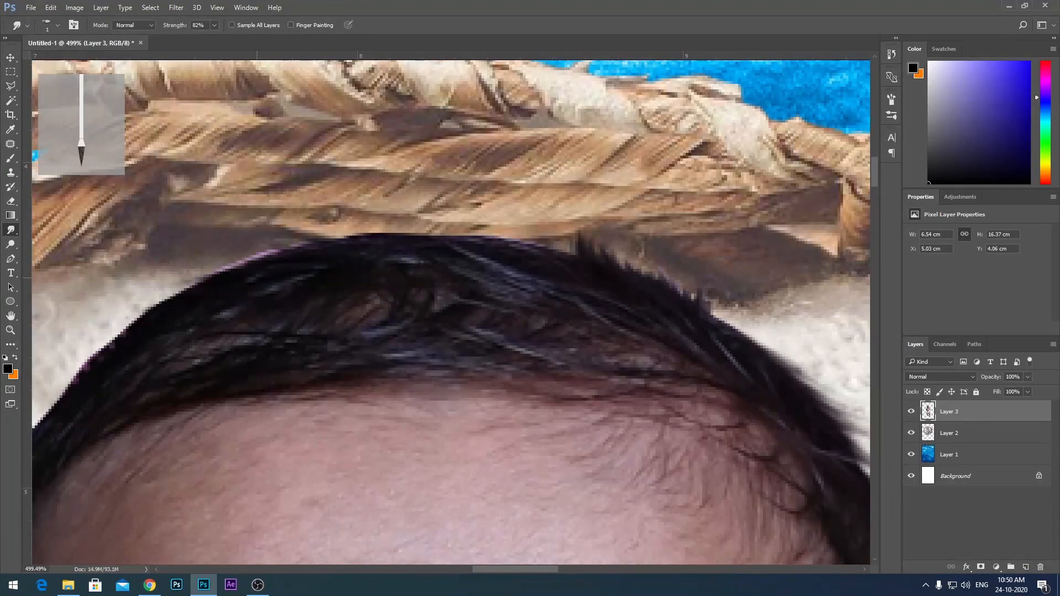
pyautogui.moveTo(171, 319); pyautogui.dragTo(346, 254)
pyautogui.moveTo(288, 278); pyautogui.dragTo(230, 296)
pyautogui.click(214, 25)
pyautogui.moveTo(217, 41); pyautogui.dragTo(223, 41)
pyautogui.moveTo(323, 246); pyautogui.dragTo(204, 286)
pyautogui.moveTo(271, 288); pyautogui.dragTo(197, 337)
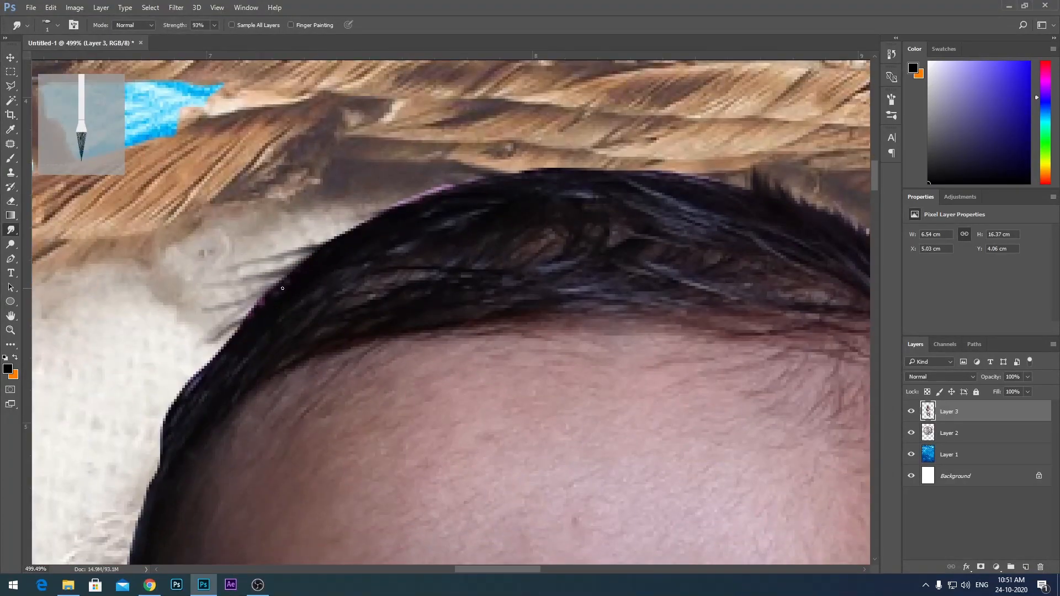
pyautogui.moveTo(292, 265); pyautogui.dragTo(183, 316)
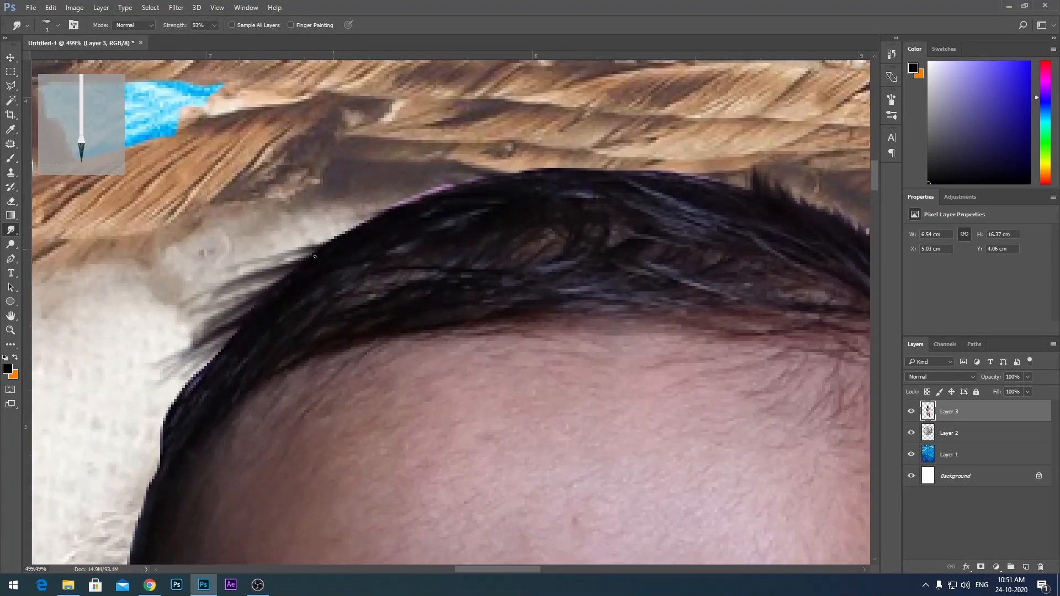
# Smudge strands out of the hair edge from the temple down to the ear on that side.
pyautogui.scroll(-1, 333, 249)
pyautogui.moveTo(197, 413); pyautogui.dragTo(373, 238)
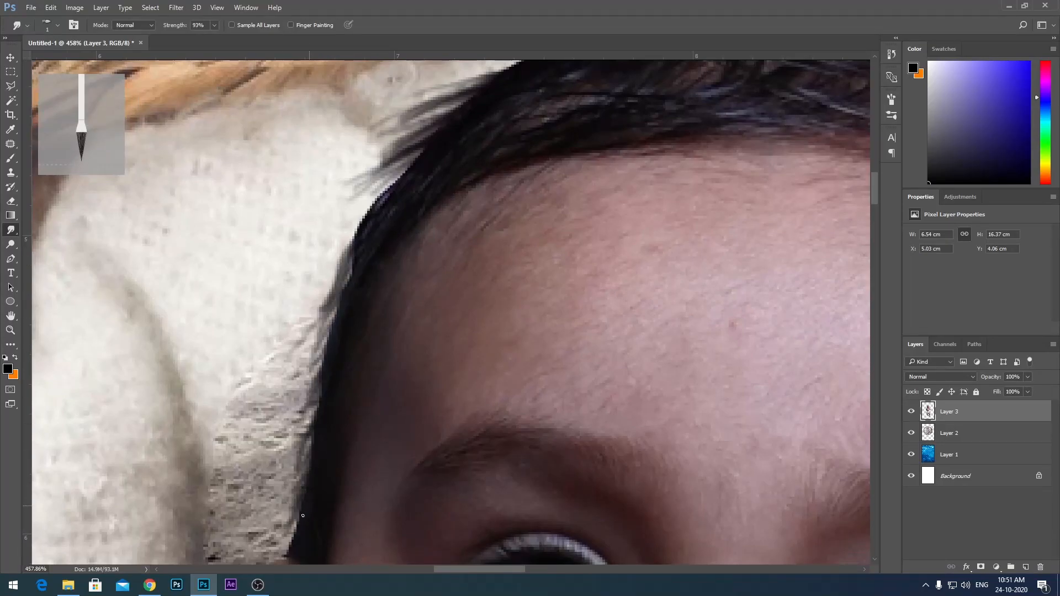
pyautogui.moveTo(303, 516); pyautogui.dragTo(359, 347)
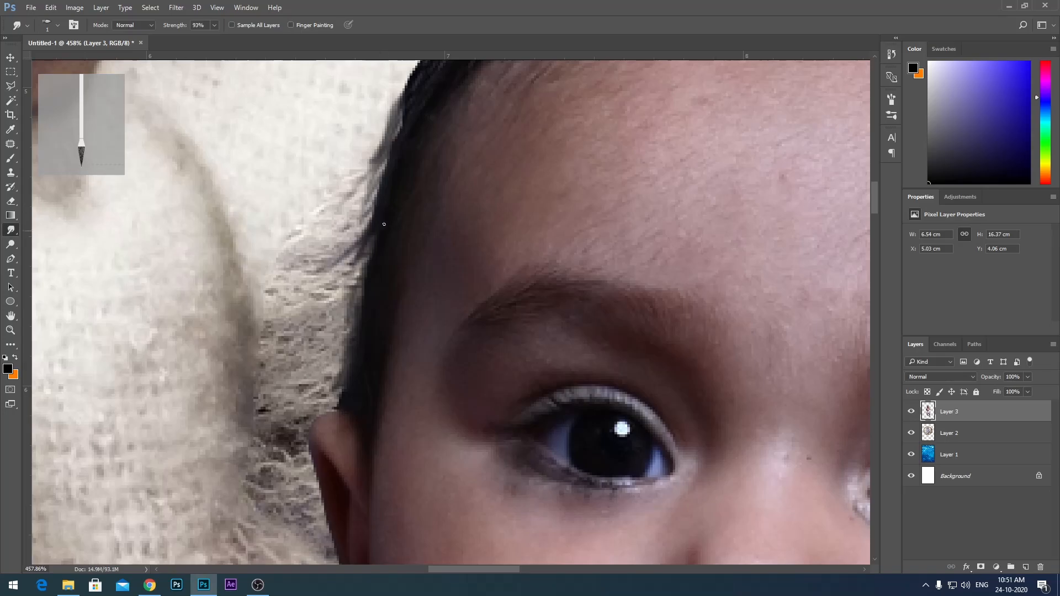
pyautogui.scroll(-10, 390, 286)
pyautogui.scroll(10, 401, 231)
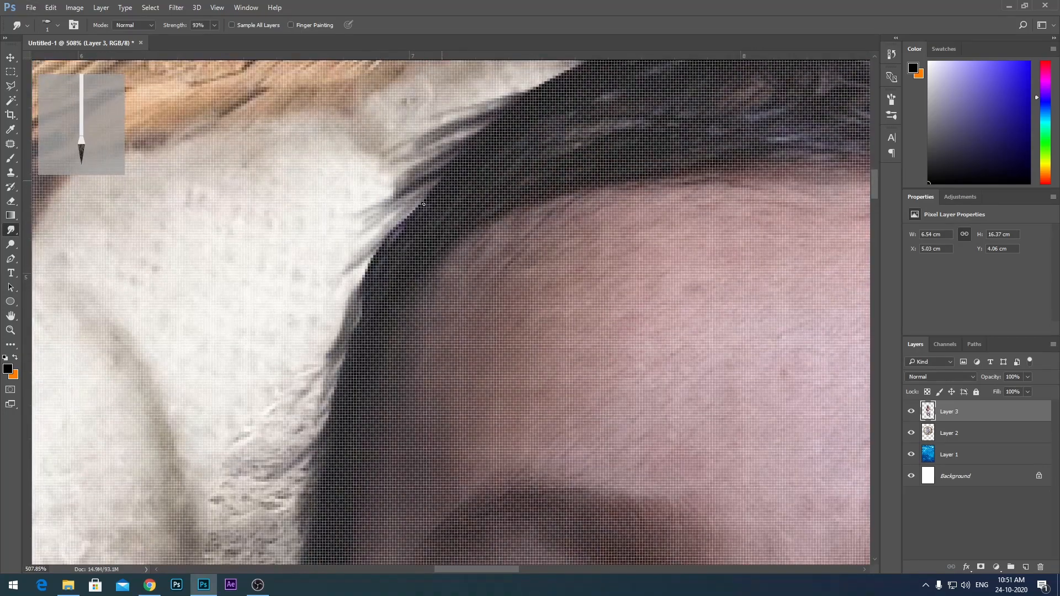
pyautogui.scroll(-8, 331, 379)
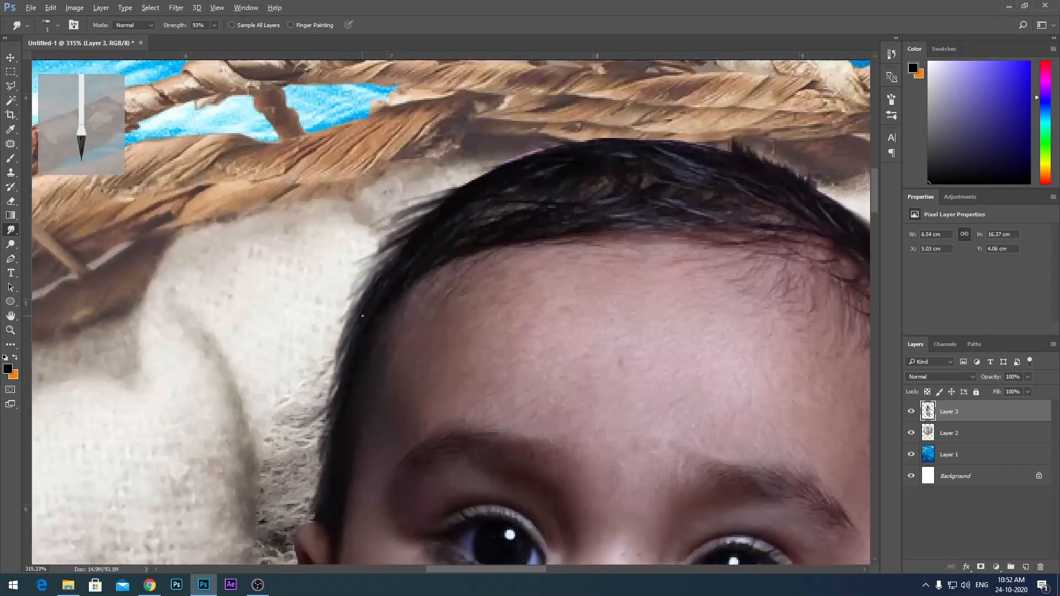
# Smudge the hair edge across the top of the head to soften it against the basket.
pyautogui.scroll(9, 448, 216)
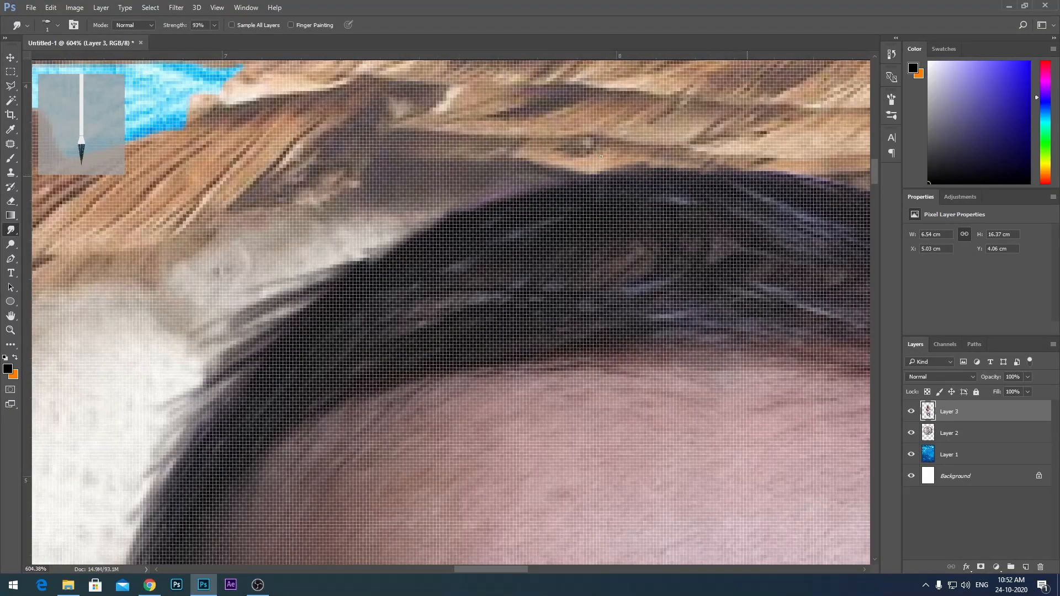
pyautogui.moveTo(488, 198); pyautogui.dragTo(542, 203)
pyautogui.scroll(-3, 373, 245)
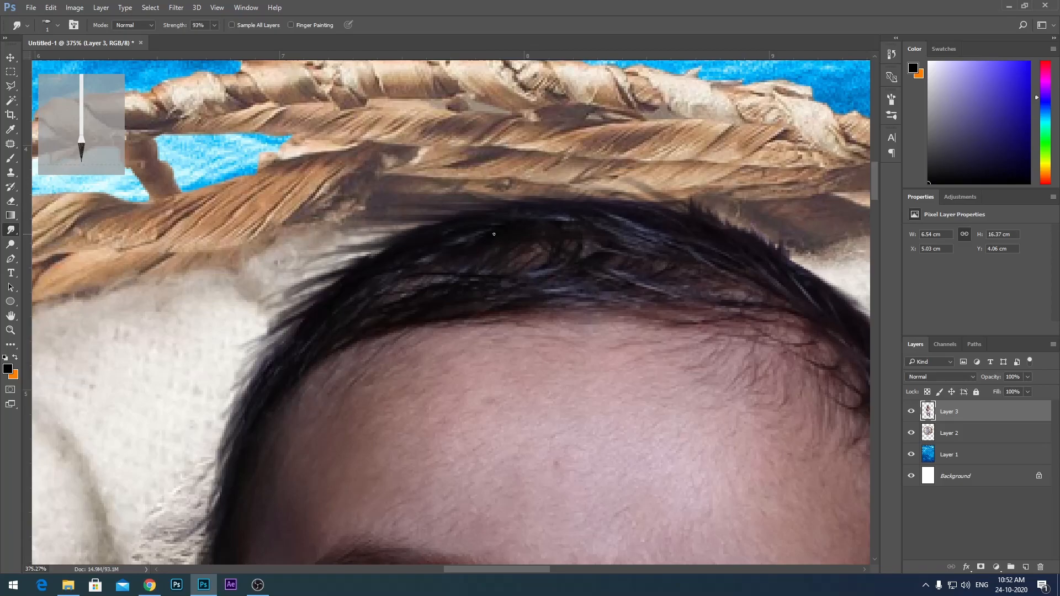
pyautogui.moveTo(703, 244); pyautogui.dragTo(524, 255)
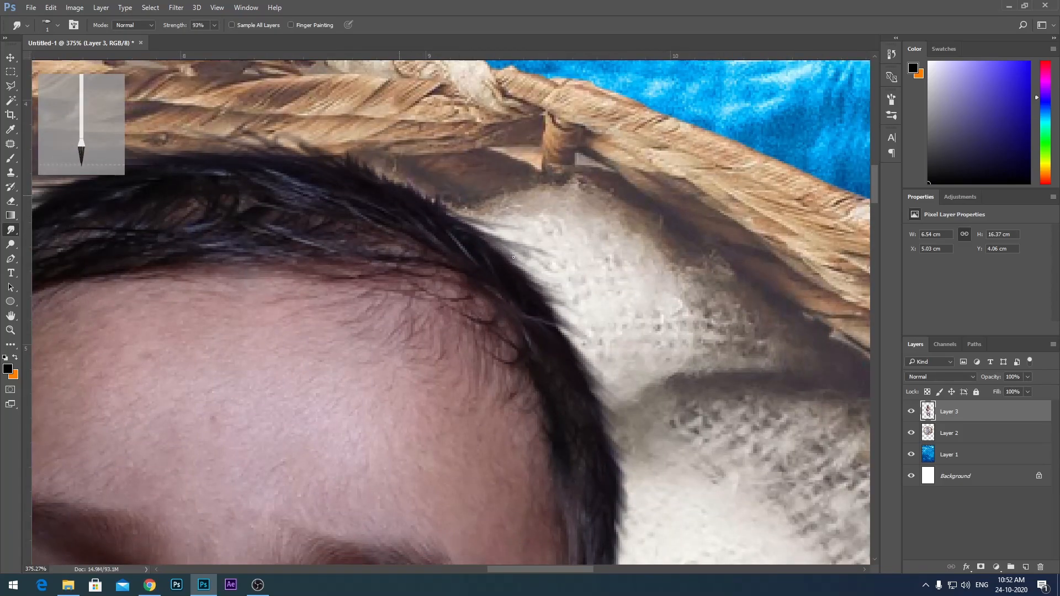
# Scale the baby on Layer 3 to about 74.4% and position it centrally inside the basket.
pyautogui.scroll(-10, 626, 430)
pyautogui.hotkey('ctrl', 't')
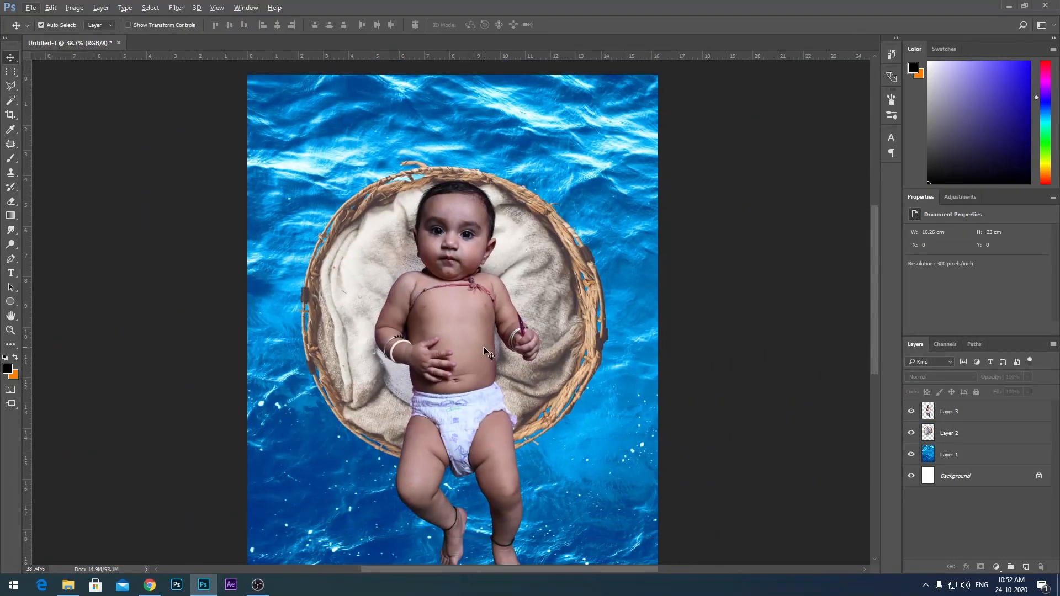
pyautogui.moveTo(518, 482); pyautogui.dragTo(486, 403)
pyautogui.scroll(5, 455, 339)
pyautogui.moveTo(453, 249); pyautogui.dragTo(469, 273)
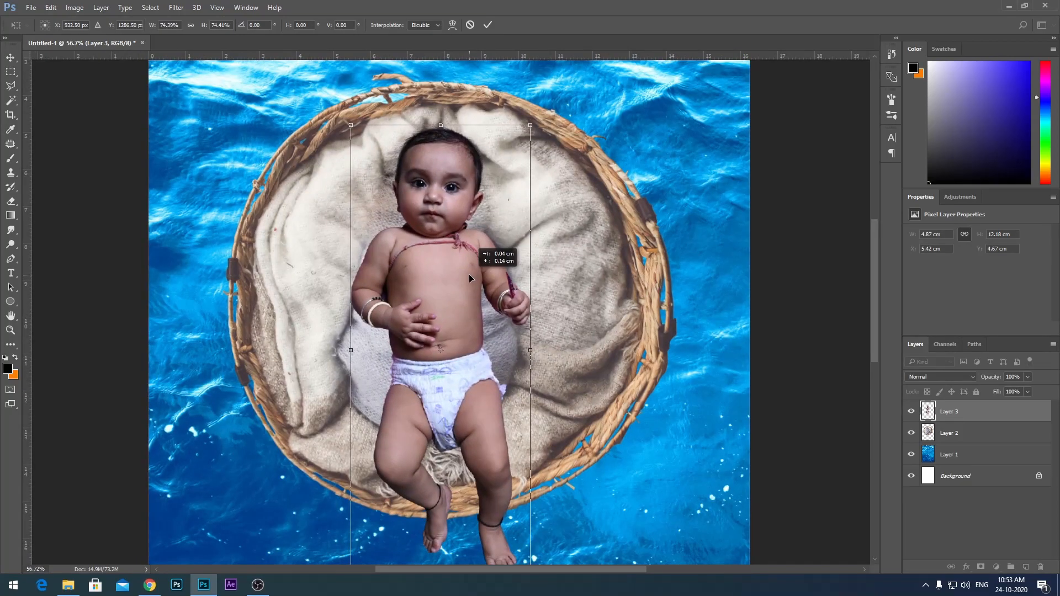
pyautogui.press('Return')
pyautogui.scroll(-4, 468, 274)
# Load the baby outline on Layer 3 as a selection and activate the Blur tool.
pyautogui.scroll(10, 474, 270)
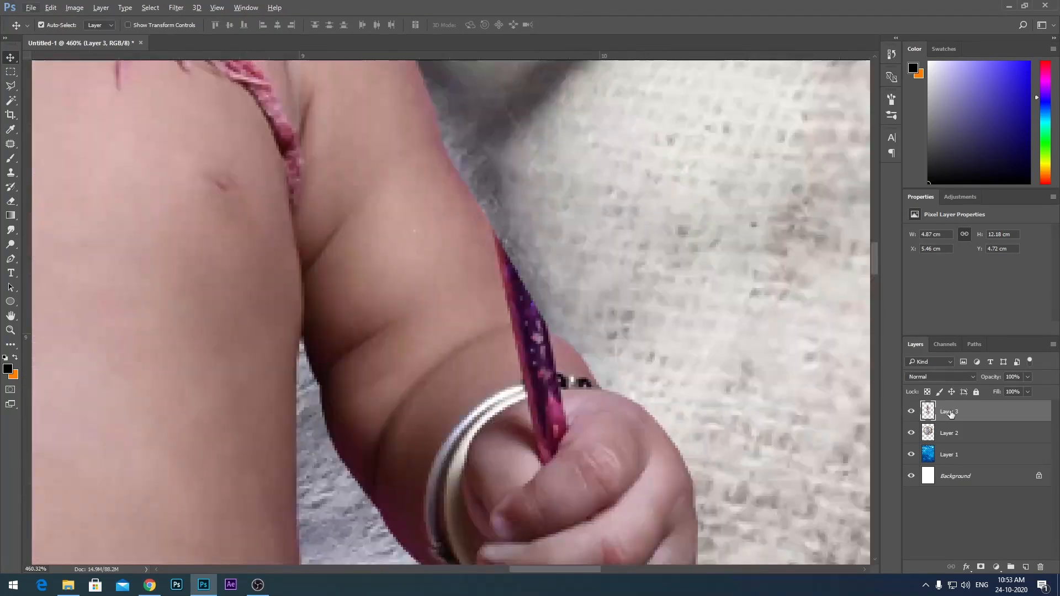
pyautogui.moveTo(10, 230); pyautogui.dragTo(39, 250)
pyautogui.click(55, 230)
pyautogui.scroll(2, 539, 236)
pyautogui.scroll(-4, 530, 254)
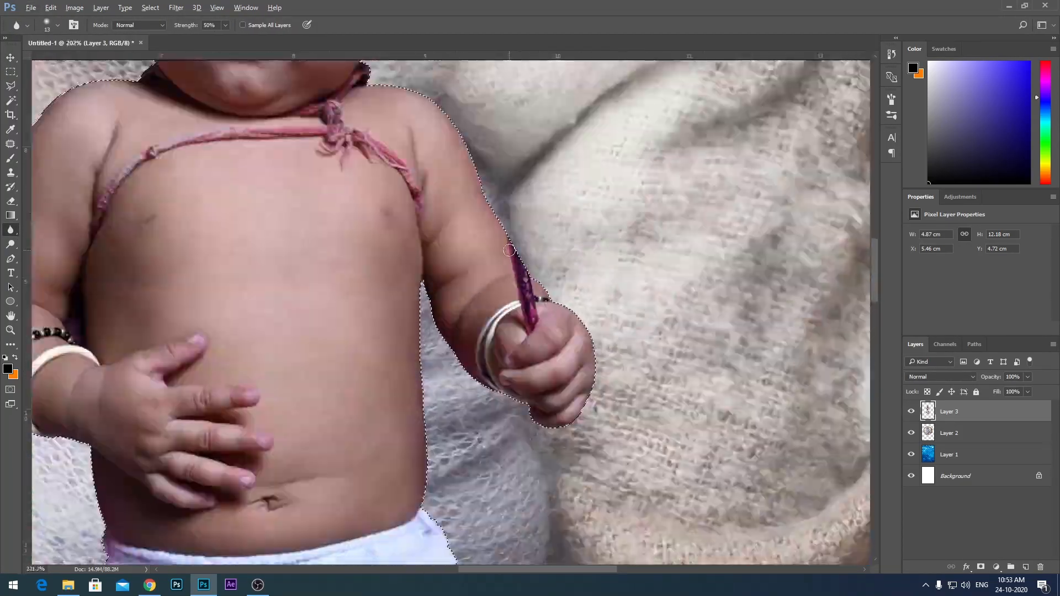
# Return to the Smudge tool with a soft round tip and smudge skin over the purple ribbon on the forearm.
pyautogui.scroll(2, 515, 282)
pyautogui.scroll(1, 454, 171)
pyautogui.rightClick(11, 230)
pyautogui.click(54, 250)
pyautogui.click(57, 25)
pyautogui.click(57, 26)
pyautogui.click(58, 26)
pyautogui.click(24, 108)
pyautogui.click(523, 274)
pyautogui.scroll(1, 521, 275)
pyautogui.press('[')
pyautogui.moveTo(588, 376); pyautogui.dragTo(539, 398)
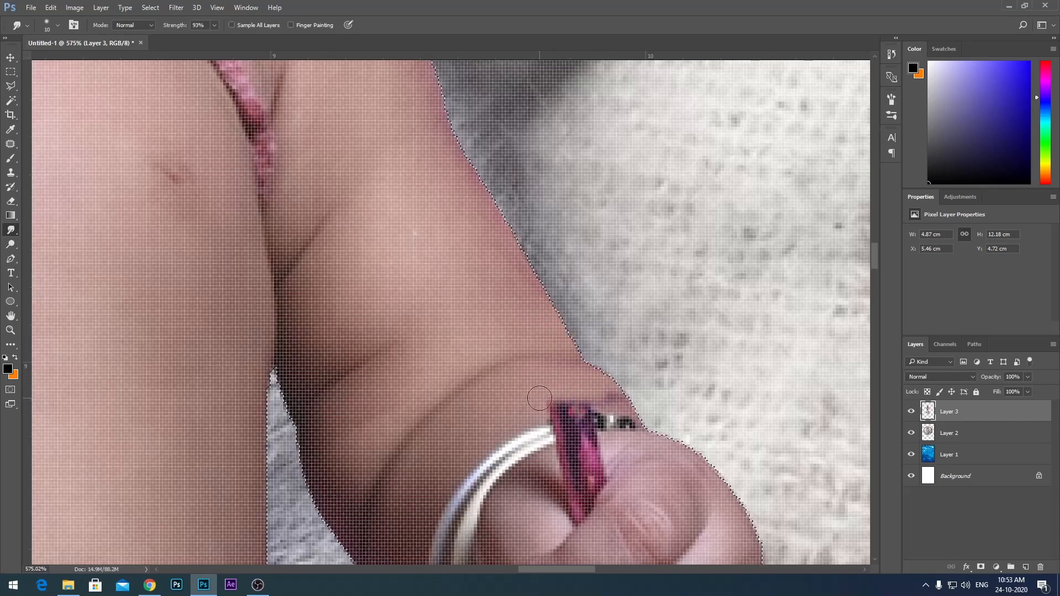
pyautogui.moveTo(579, 468); pyautogui.dragTo(625, 307)
# Shrink the Smudge tip and cover the remaining ribbon between the bracelet and the fingers.
pyautogui.scroll(2, 624, 307)
pyautogui.press('[')
pyautogui.press('[')
pyautogui.press('[')
pyautogui.press('[')
pyautogui.moveTo(634, 271)
pyautogui.mouseDown()
pyautogui.moveTo(677, 272)
pyautogui.moveTo(601, 315)
pyautogui.moveTo(641, 292)
pyautogui.moveTo(623, 356)
pyautogui.moveTo(672, 300)
pyautogui.mouseUp()
# Deselect the baby outline and switch to the Move tool with no layer selected.
pyautogui.scroll(-10, 707, 299)
pyautogui.scroll(-7, 733, 288)
pyautogui.hotkey('ctrl', 'd')
pyautogui.press('v')
pyautogui.click(717, 265)
pyautogui.scroll(11, 467, 232)
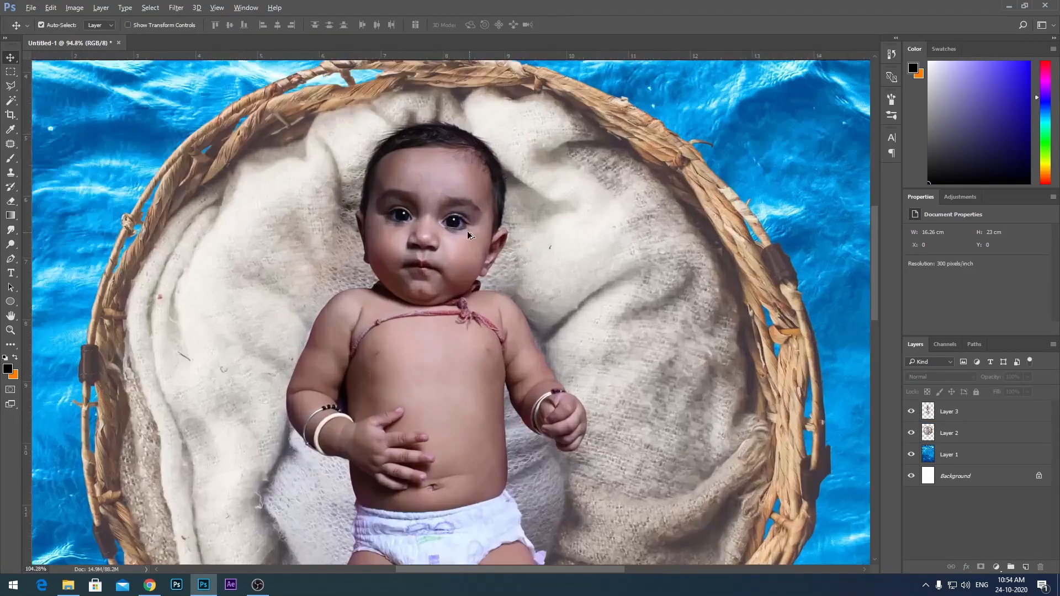
pyautogui.scroll(-6, 421, 187)
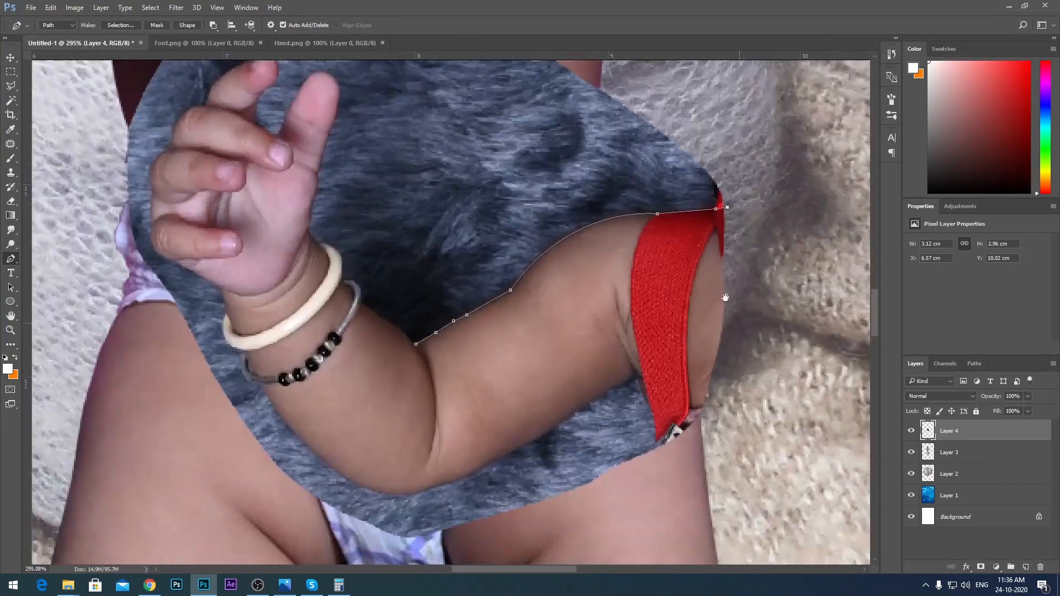
# Continue the Pen path on Layer 4 around the bracelets and along the wrist to the base of the hand.
pyautogui.scroll(4, 608, 309)
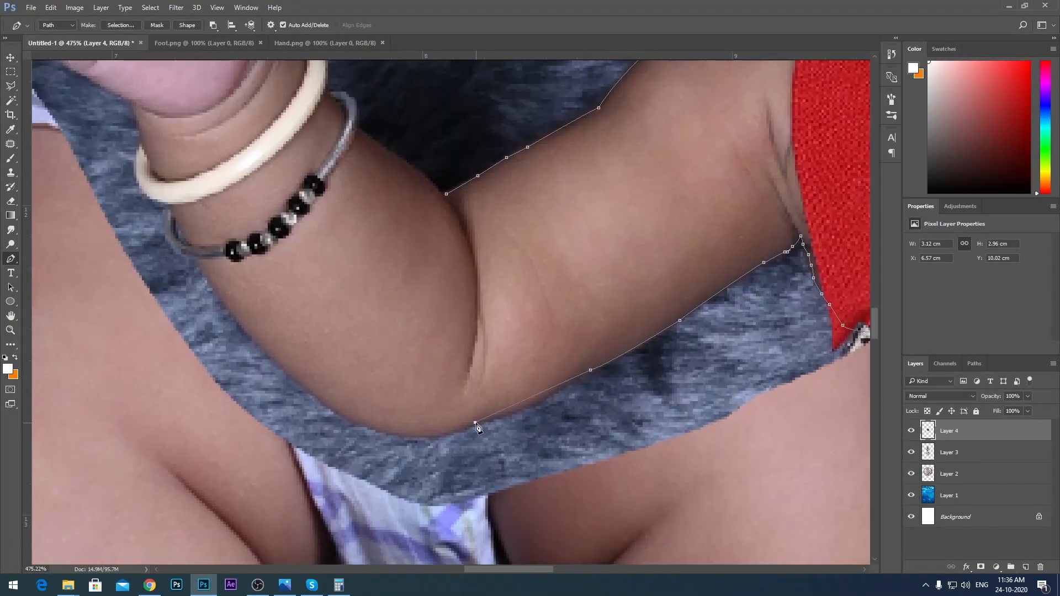
pyautogui.scroll(5, 349, 294)
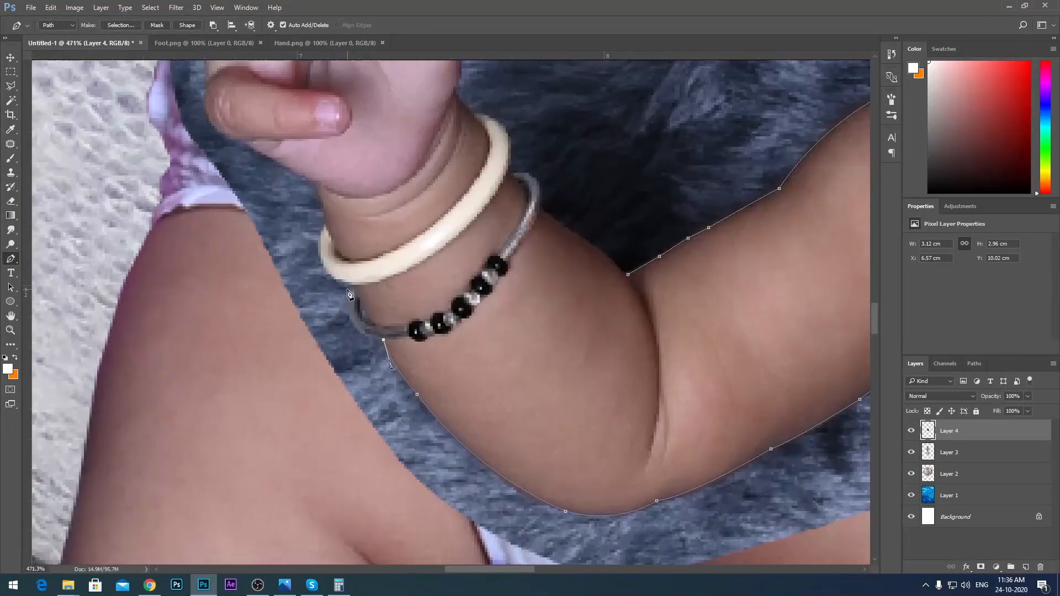
pyautogui.moveTo(348, 286); pyautogui.dragTo(340, 226)
pyautogui.moveTo(327, 223); pyautogui.dragTo(350, 179)
pyautogui.keyDown('alt'); pyautogui.click(328, 223); pyautogui.keyUp('alt')
pyautogui.moveTo(327, 222); pyautogui.dragTo(444, 387)
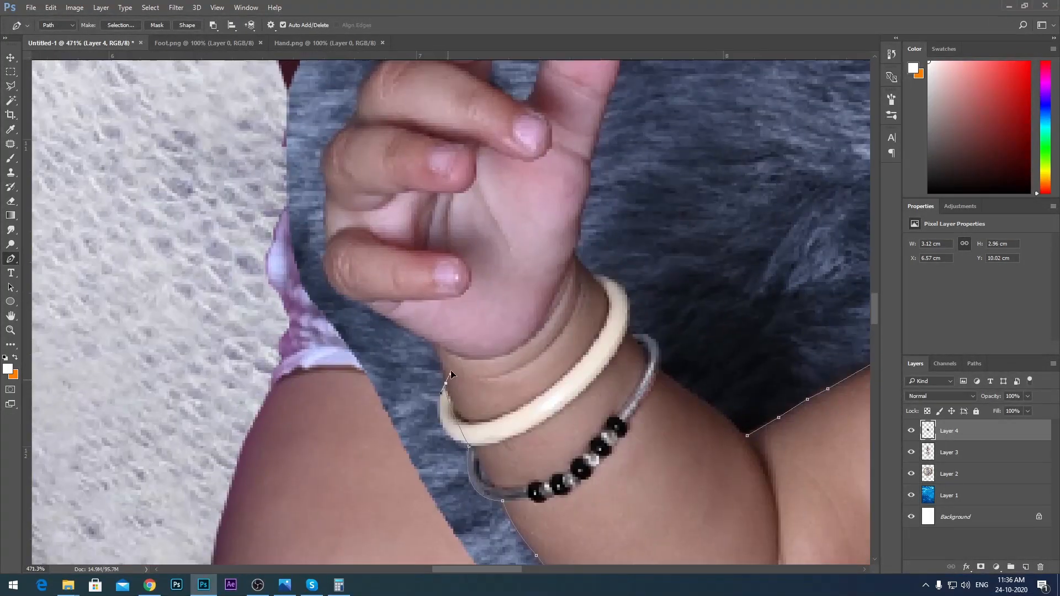
pyautogui.click(435, 347)
pyautogui.moveTo(435, 348); pyautogui.dragTo(543, 465)
# Extend the Pen path around the outer edges of the bent fingers and into the gap beside the thumb.
pyautogui.click(472, 429)
pyautogui.moveTo(433, 369); pyautogui.dragTo(449, 469)
pyautogui.click(452, 409)
pyautogui.moveTo(468, 350); pyautogui.dragTo(499, 336)
pyautogui.click(481, 336)
pyautogui.moveTo(519, 356); pyautogui.dragTo(416, 449)
pyautogui.moveTo(514, 367); pyautogui.dragTo(621, 334)
pyautogui.moveTo(525, 413); pyautogui.dragTo(506, 448)
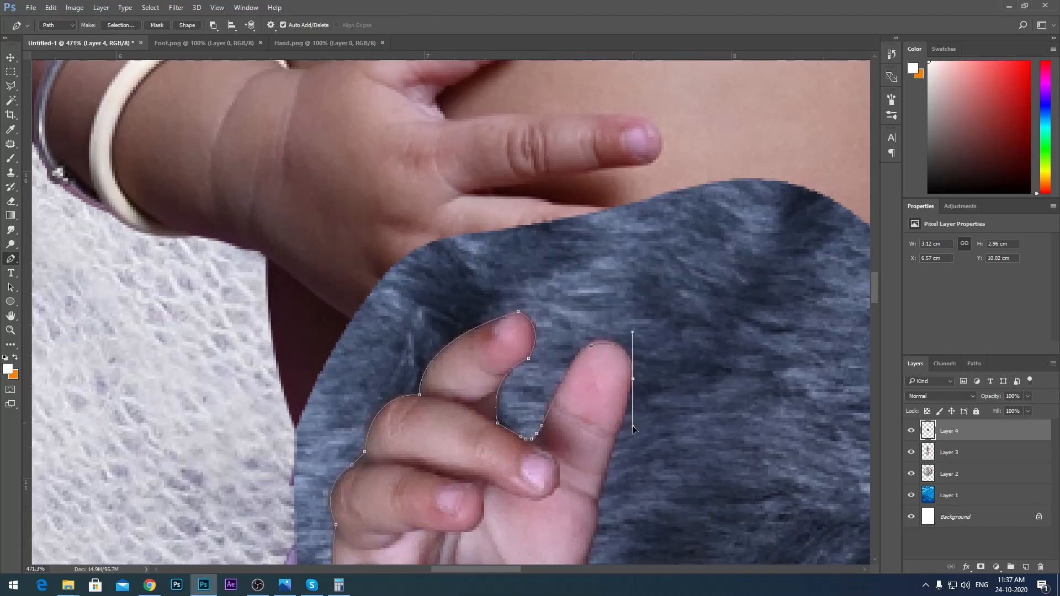
# Carry the Pen path around the thumb tip and down the edge of the palm towards the wrist.
pyautogui.keyDown('alt'); pyautogui.click(632, 378); pyautogui.keyUp('alt')
pyautogui.moveTo(632, 381); pyautogui.dragTo(604, 301)
pyautogui.click(594, 338)
pyautogui.click(580, 377)
pyautogui.click(569, 414)
pyautogui.click(570, 418)
pyautogui.click(567, 426)
pyautogui.click(569, 436)
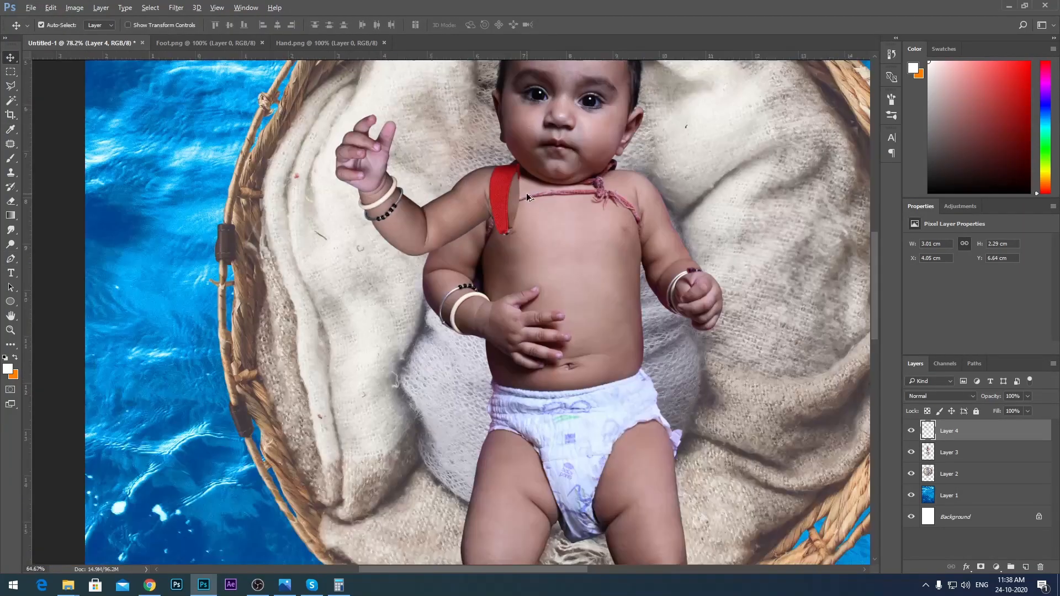
# Erase the red ribbon and the surplus skin around it from the cut-out arm on Layer 4.
pyautogui.scroll(3, 526, 193)
pyautogui.press('e')
pyautogui.moveTo(516, 307)
pyautogui.mouseDown()
pyautogui.moveTo(510, 166)
pyautogui.moveTo(520, 232)
pyautogui.moveTo(485, 253)
pyautogui.mouseUp()
pyautogui.scroll(-5, 530, 215)
pyautogui.scroll(6, 514, 201)
pyautogui.press('v')
pyautogui.press('e')
pyautogui.moveTo(555, 331)
pyautogui.mouseDown()
pyautogui.moveTo(568, 357)
pyautogui.moveTo(640, 358)
pyautogui.mouseUp()
pyautogui.scroll(-5, 574, 326)
pyautogui.scroll(1, 585, 329)
# Fit the Layer 4 arm to the shoulder with Free Transform and soften its joining edge with the Eraser.
pyautogui.hotkey('ctrl', 't')
pyautogui.press('Return')
pyautogui.scroll(-8, 607, 309)
pyautogui.scroll(10, 608, 276)
pyautogui.moveTo(622, 229); pyautogui.dragTo(618, 269)
pyautogui.scroll(-3, 552, 309)
# Erase the original arm beside the torso on Layer 3, beneath the newly attached arm.
pyautogui.click(949, 452)
pyautogui.scroll(4, 425, 325)
pyautogui.moveTo(436, 327)
pyautogui.mouseDown()
pyautogui.moveTo(472, 296)
pyautogui.moveTo(545, 286)
pyautogui.mouseUp()
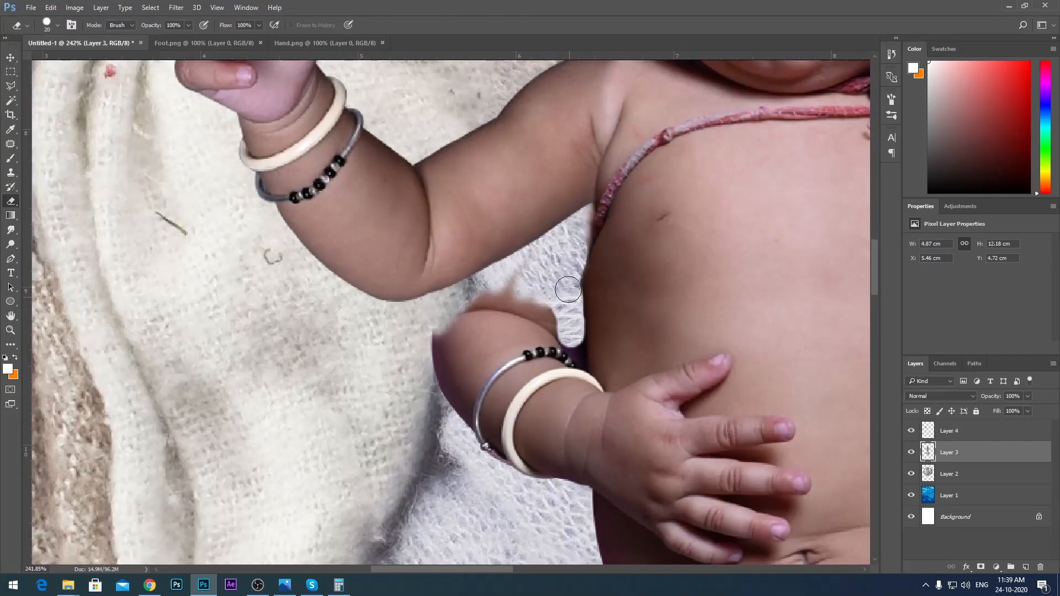
pyautogui.scroll(4, 577, 397)
pyautogui.moveTo(556, 243); pyautogui.dragTo(568, 502)
pyautogui.scroll(-5, 577, 386)
pyautogui.moveTo(544, 342)
pyautogui.mouseDown()
pyautogui.moveTo(477, 397)
pyautogui.moveTo(498, 341)
pyautogui.mouseUp()
pyautogui.scroll(-14, 579, 215)
pyautogui.click(11, 57)
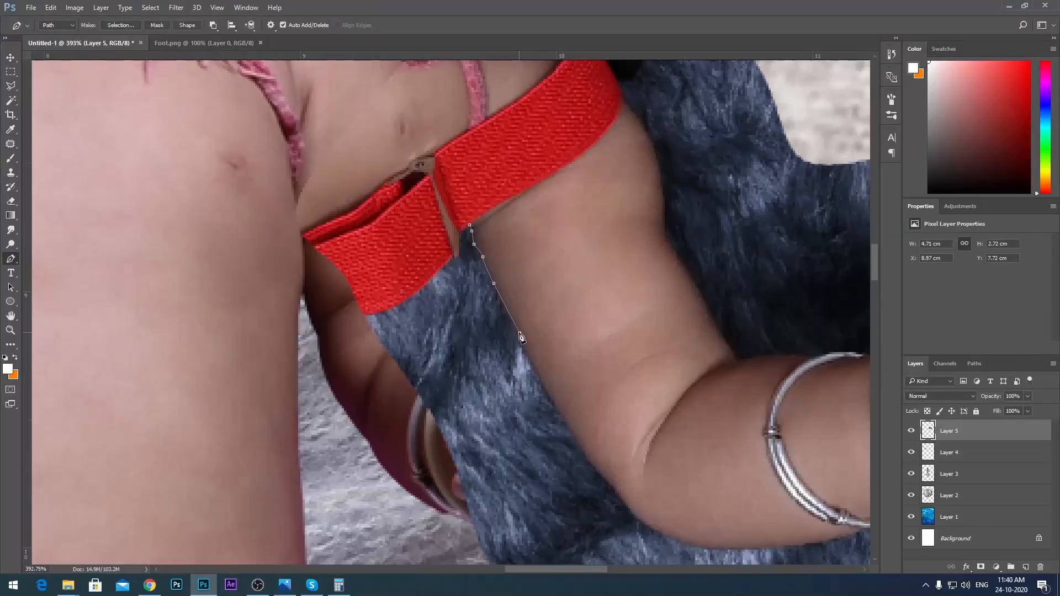
# Trace a Pen path on Layer 5 along the arm's lower edge, past the bracelets and palm to the little finger.
pyautogui.moveTo(520, 341)
pyautogui.mouseDown()
pyautogui.moveTo(540, 354)
pyautogui.moveTo(614, 333)
pyautogui.mouseUp()
pyautogui.keyDown('alt'); pyautogui.click(521, 340); pyautogui.keyUp('alt')
pyautogui.moveTo(685, 319); pyautogui.dragTo(716, 300)
pyautogui.moveTo(598, 359); pyautogui.dragTo(625, 320)
pyautogui.click(607, 357)
pyautogui.click(611, 352)
pyautogui.moveTo(548, 331); pyautogui.dragTo(581, 332)
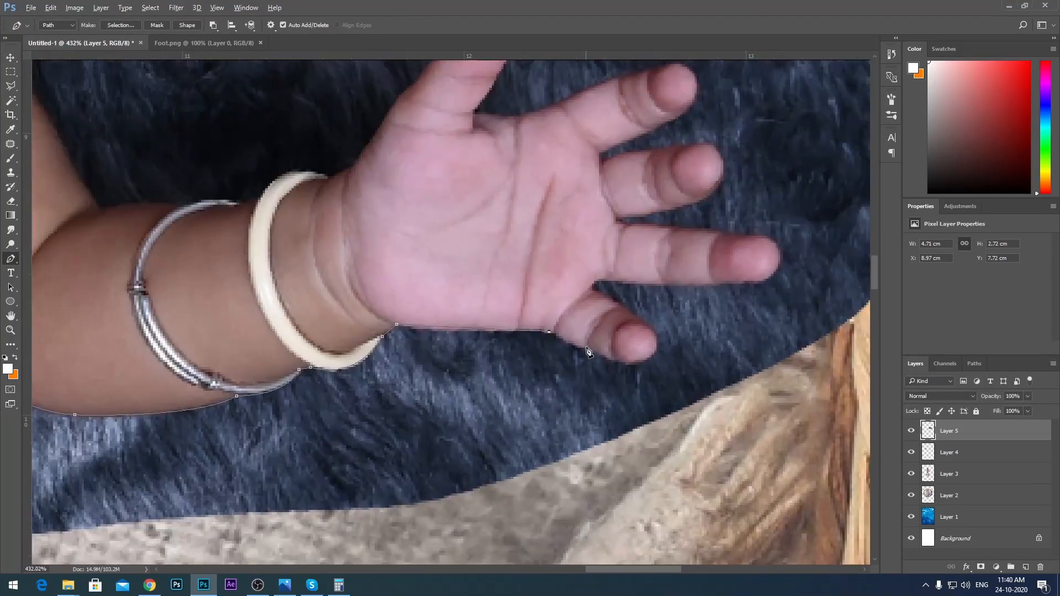
# Carry the Pen path around the spread fingers of the open hand and through the gaps between them.
pyautogui.click(656, 347)
pyautogui.moveTo(642, 318); pyautogui.dragTo(624, 311)
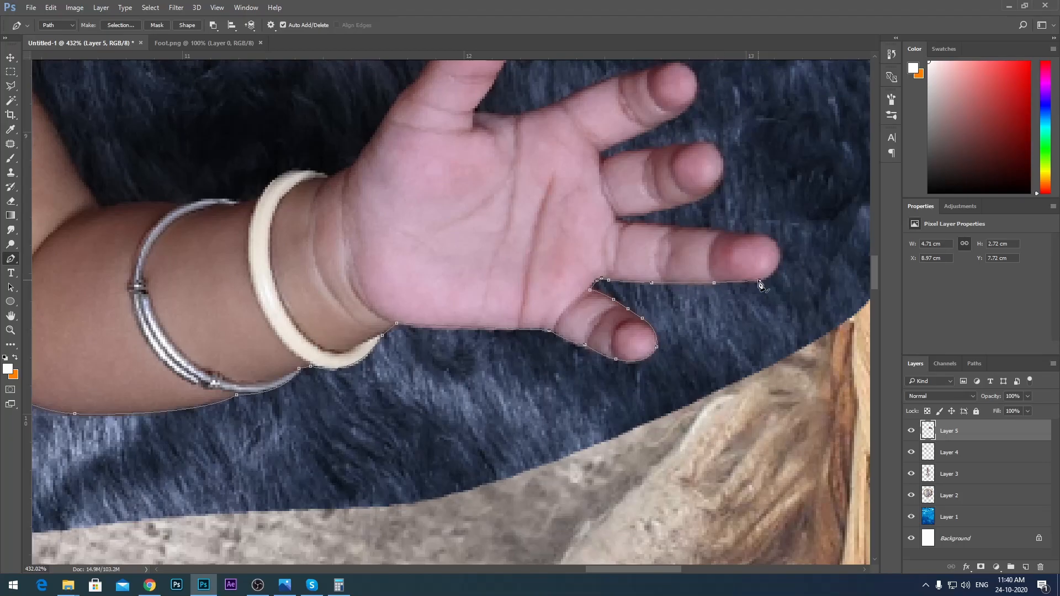
pyautogui.scroll(1, 761, 284)
pyautogui.moveTo(766, 235); pyautogui.dragTo(739, 216)
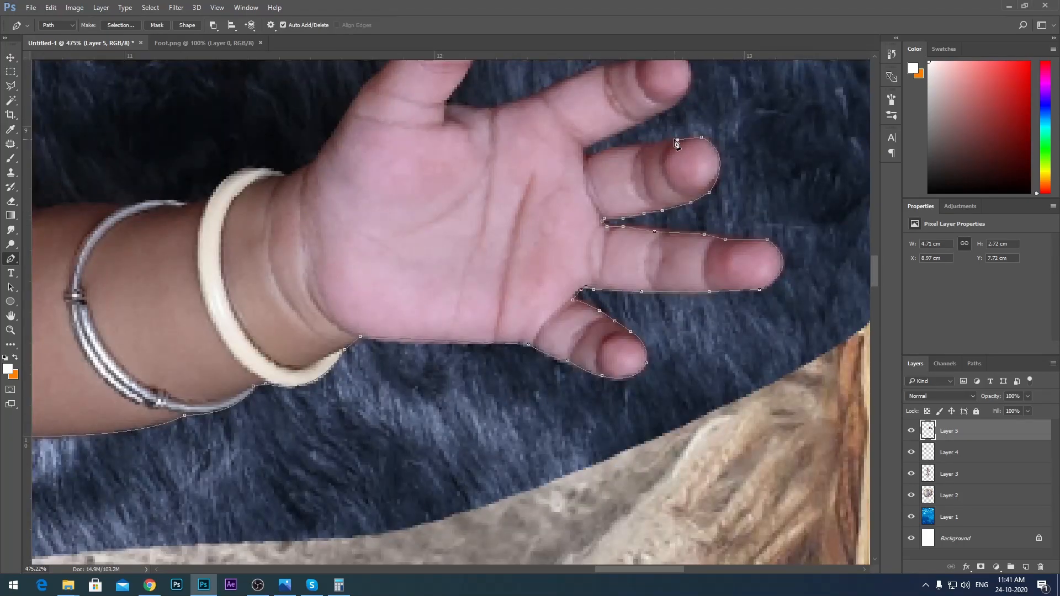
pyautogui.click(659, 143)
pyautogui.click(643, 146)
pyautogui.moveTo(583, 157); pyautogui.dragTo(558, 167)
pyautogui.keyDown('alt'); pyautogui.click(583, 156); pyautogui.keyUp('alt')
pyautogui.moveTo(581, 149); pyautogui.dragTo(575, 314)
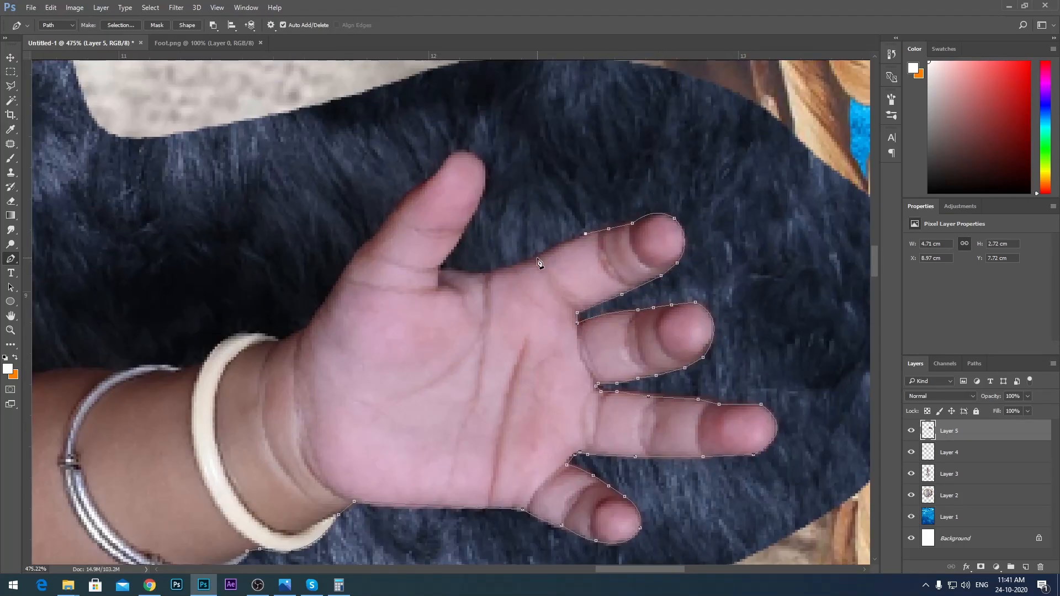
# Extend the Pen path around the thumb tip and down its outer edge towards the wrist.
pyautogui.moveTo(484, 179); pyautogui.dragTo(535, 282)
pyautogui.moveTo(507, 255); pyautogui.dragTo(474, 259)
pyautogui.keyDown('alt'); pyautogui.click(507, 256); pyautogui.keyUp('alt')
pyautogui.click(491, 270)
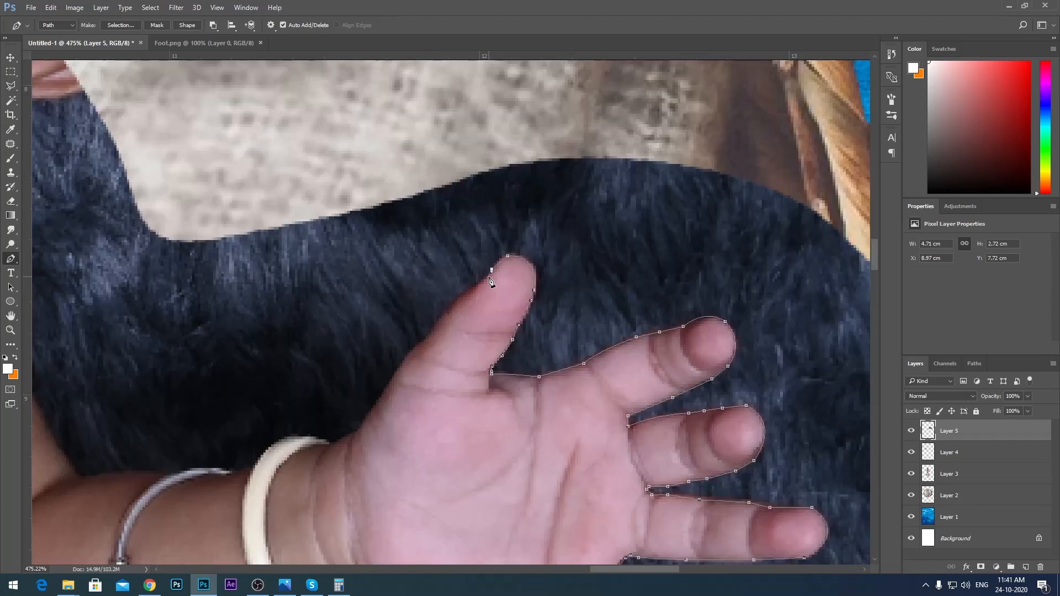
pyautogui.click(455, 299)
pyautogui.click(442, 316)
pyautogui.click(429, 335)
pyautogui.click(418, 342)
pyautogui.click(407, 353)
pyautogui.click(399, 366)
# Continue the Pen path from the wrist across the bracelets and along the inner elbow up the upper arm.
pyautogui.moveTo(364, 419); pyautogui.dragTo(507, 318)
pyautogui.keyDown('alt'); pyautogui.click(398, 365); pyautogui.keyUp('alt')
pyautogui.click(376, 369)
pyautogui.moveTo(331, 375); pyautogui.dragTo(536, 365)
pyautogui.moveTo(515, 364); pyautogui.dragTo(496, 380)
pyautogui.click(414, 371)
pyautogui.click(383, 321)
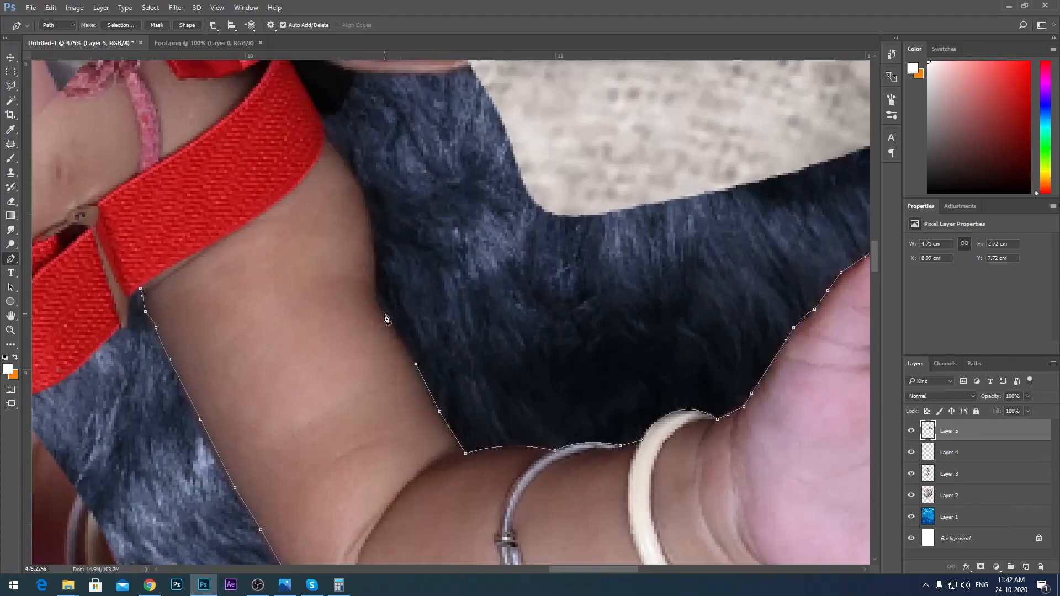
pyautogui.moveTo(443, 286); pyautogui.dragTo(382, 218)
pyautogui.scroll(-5, 505, 202)
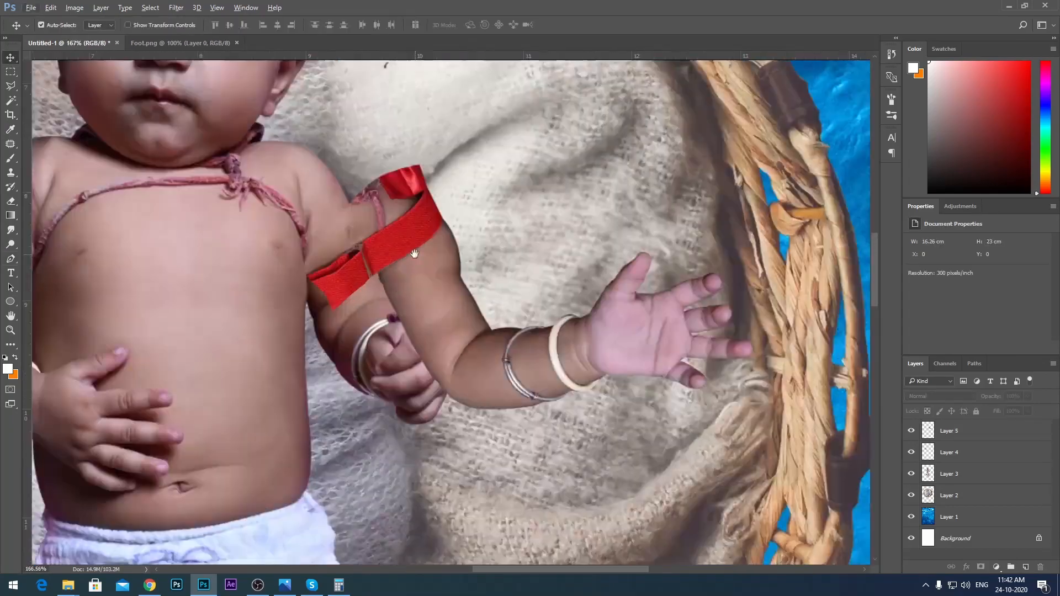
# Erase the surplus chest skin and red ribbon around the shoulder end of the Layer 5 arm.
pyautogui.scroll(3, 683, 236)
pyautogui.scroll(-3, 683, 236)
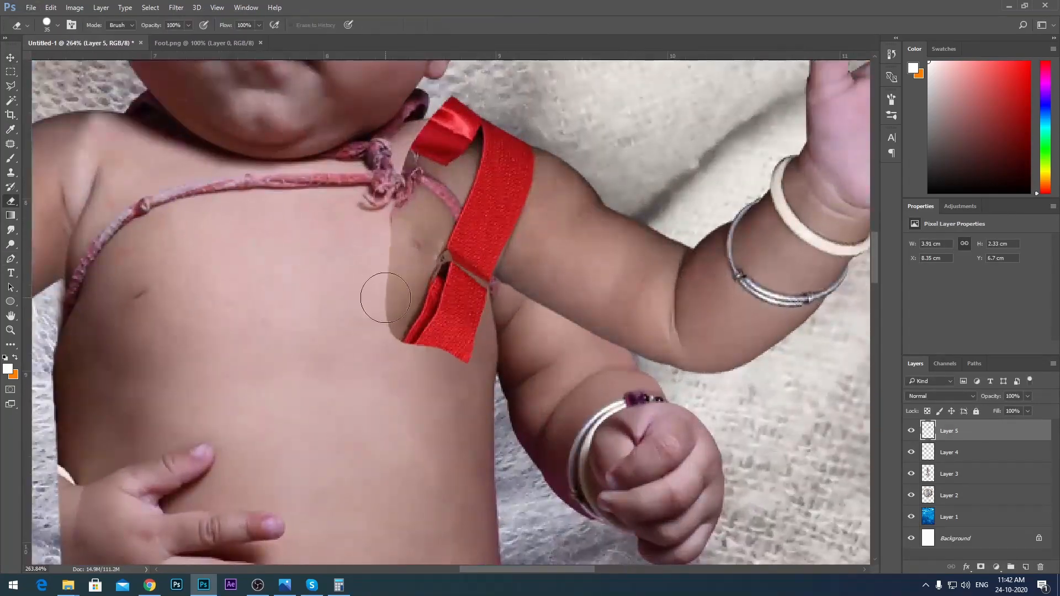
pyautogui.moveTo(378, 296)
pyautogui.mouseDown()
pyautogui.moveTo(419, 182)
pyautogui.moveTo(450, 160)
pyautogui.mouseUp()
pyautogui.moveTo(450, 160); pyautogui.dragTo(423, 286)
pyautogui.moveTo(423, 285)
pyautogui.mouseDown()
pyautogui.moveTo(433, 257)
pyautogui.moveTo(463, 356)
pyautogui.mouseUp()
pyautogui.press('v')
pyautogui.moveTo(549, 330); pyautogui.dragTo(507, 315)
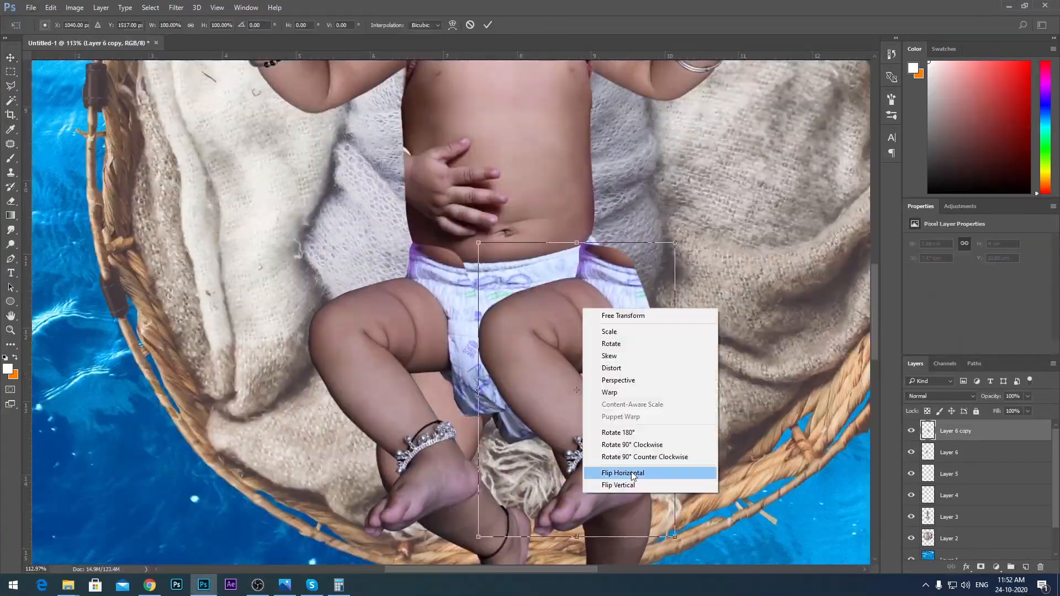
# Flip the copied leg on Layer 6 copy horizontally and position it as the baby's opposite leg.
pyautogui.click(629, 471)
pyautogui.moveTo(630, 323); pyautogui.dragTo(644, 356)
pyautogui.scroll(-2, 621, 326)
pyautogui.scroll(1, 621, 326)
pyautogui.moveTo(684, 354); pyautogui.dragTo(678, 339)
pyautogui.press('Return')
pyautogui.hotkey('ctrl', '0')
# Erase the original leg and foot from Layer 3 beneath the replacement legs.
pyautogui.scroll(7, 457, 353)
pyautogui.click(405, 442)
pyautogui.scroll(-3, 401, 386)
pyautogui.press('e')
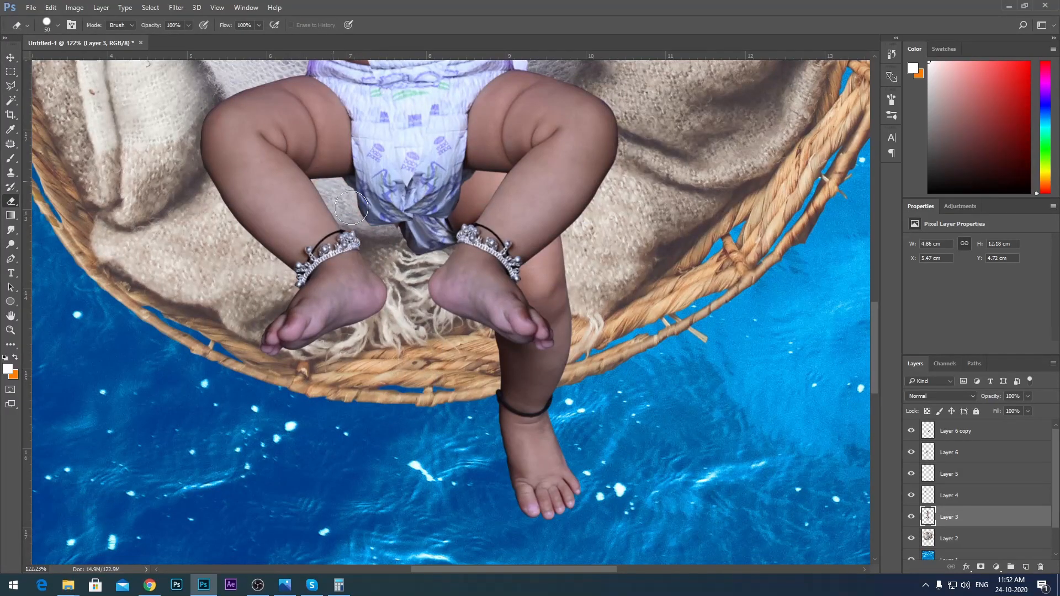
pyautogui.moveTo(471, 171); pyautogui.dragTo(492, 187)
pyautogui.scroll(-4, 496, 243)
pyautogui.scroll(8, 430, 160)
# Merge Layer 6 copy and Layer 6 into a single layer.
pyautogui.click(959, 431)
pyautogui.keyDown('shift'); pyautogui.click(958, 452); pyautogui.keyUp('shift')
pyautogui.rightClick(958, 453)
pyautogui.click(853, 401)
# Erase the hard edges and leftover skin around the diaper on Layer 6 copy to blend its seams.
pyautogui.press('e')
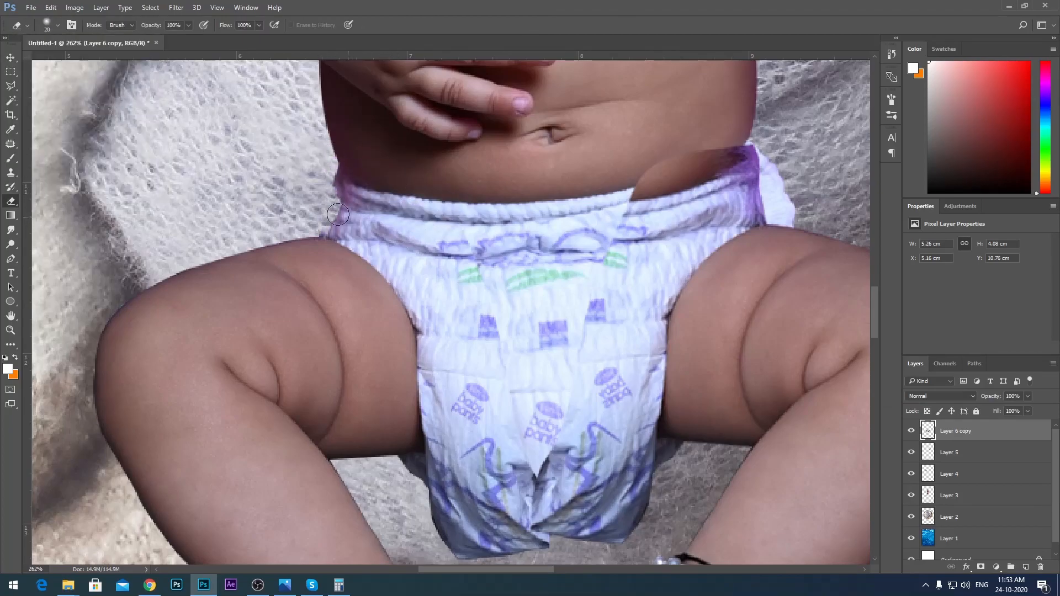
pyautogui.scroll(3, 583, 154)
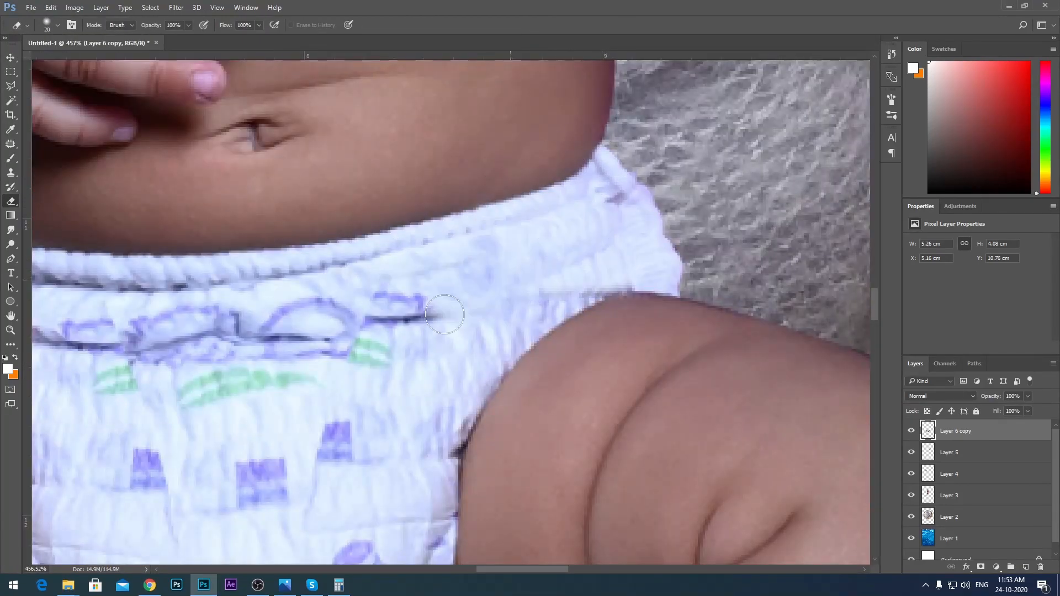
pyautogui.moveTo(444, 315); pyautogui.dragTo(380, 315)
pyautogui.scroll(-3, 539, 279)
pyautogui.moveTo(451, 340); pyautogui.dragTo(487, 182)
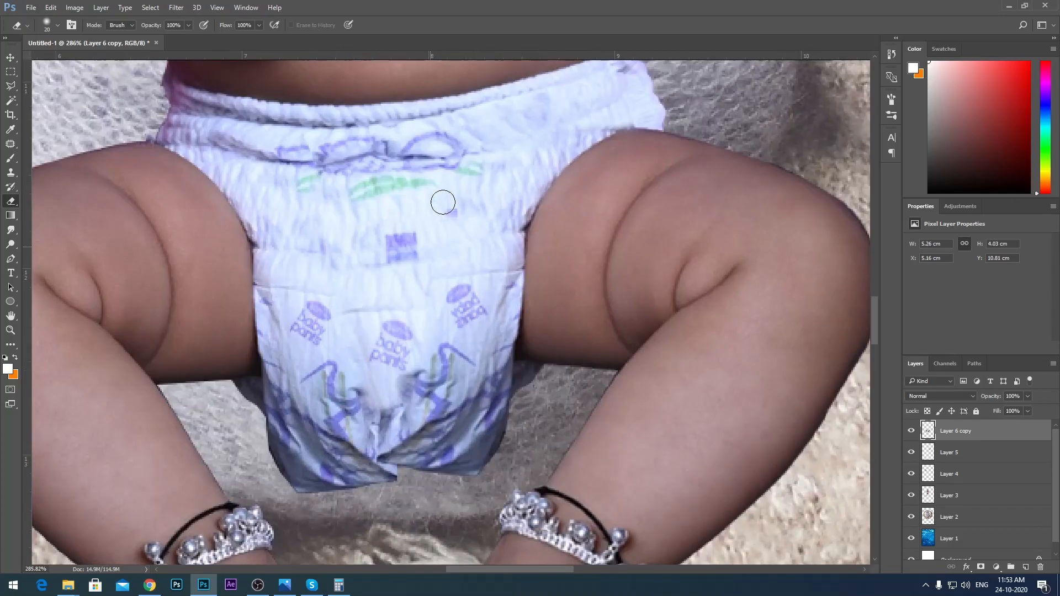
pyautogui.scroll(-10, 443, 232)
pyautogui.scroll(10, 449, 198)
pyautogui.press('v')
# Remove the original hand from the belly on Layer 3 by patching its fingers with clean skin.
pyautogui.click(967, 497)
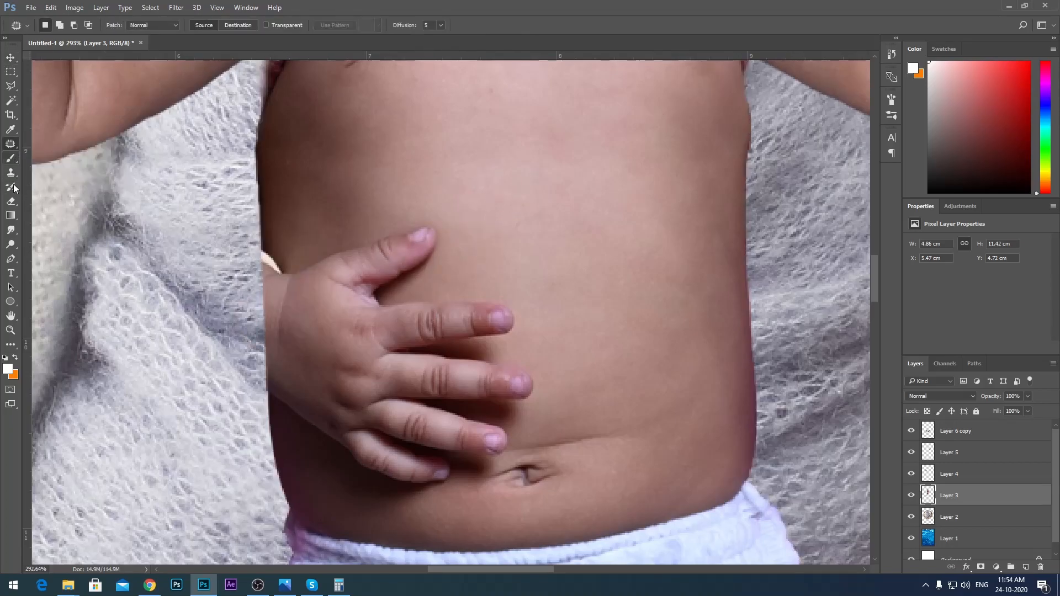
pyautogui.moveTo(499, 302); pyautogui.dragTo(402, 277)
pyautogui.moveTo(442, 315); pyautogui.dragTo(448, 232)
pyautogui.hotkey('ctrl', 'd')
pyautogui.moveTo(417, 314); pyautogui.dragTo(418, 213)
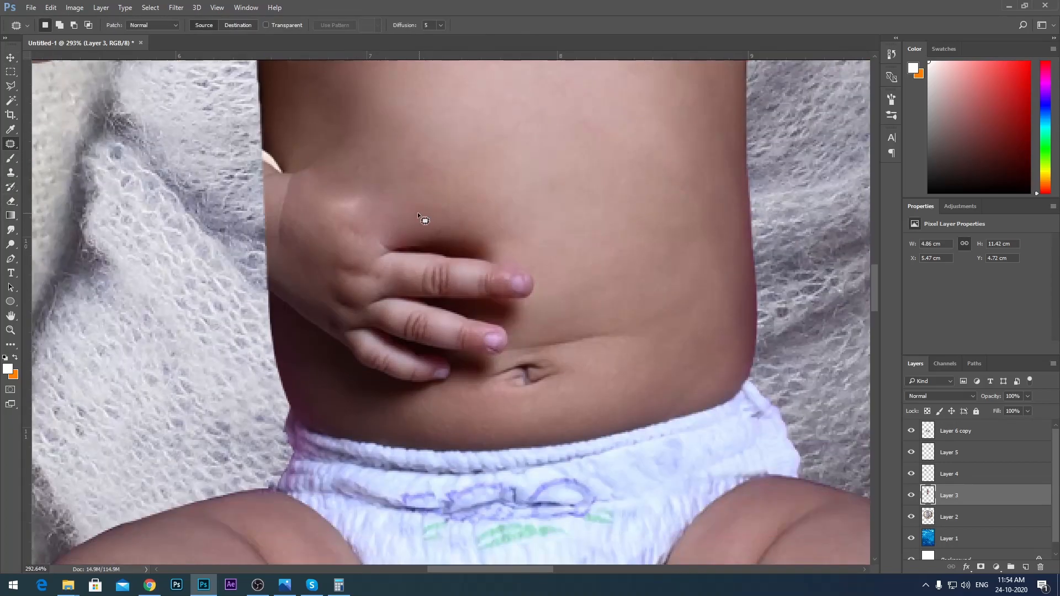
pyautogui.moveTo(484, 373); pyautogui.dragTo(421, 214)
pyautogui.moveTo(475, 288); pyautogui.dragTo(549, 168)
pyautogui.hotkey('ctrl', 'd')
pyautogui.scroll(-2, 662, 166)
pyautogui.moveTo(633, 169); pyautogui.dragTo(628, 264)
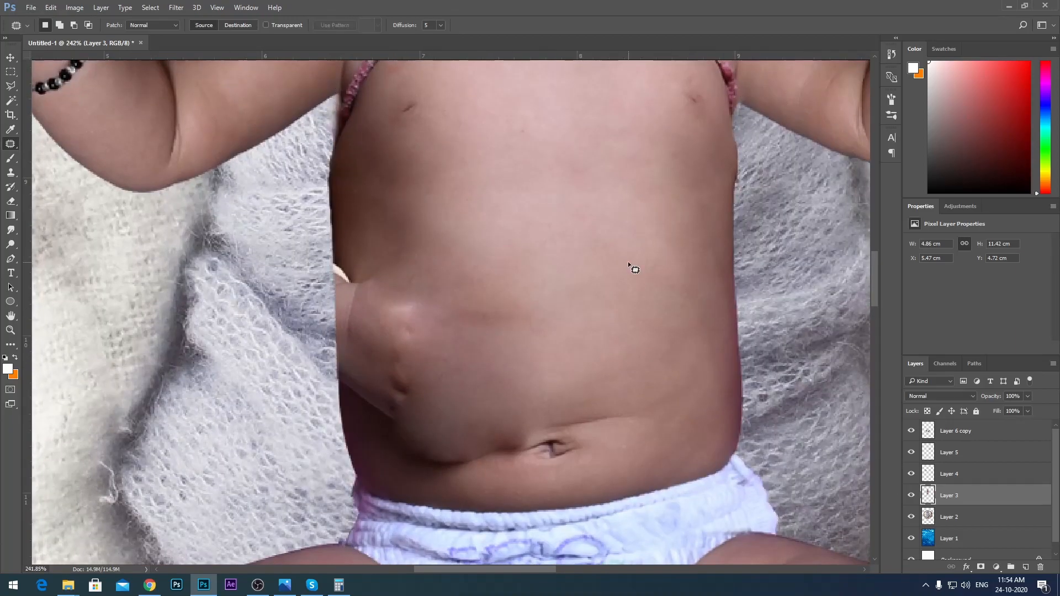
# Load the outline of Layer 3 as a selection for patching the hand remnant at the torso's edge.
pyautogui.keyDown('ctrl'); pyautogui.click(928, 495); pyautogui.keyUp('ctrl')
pyautogui.scroll(1, 375, 309)
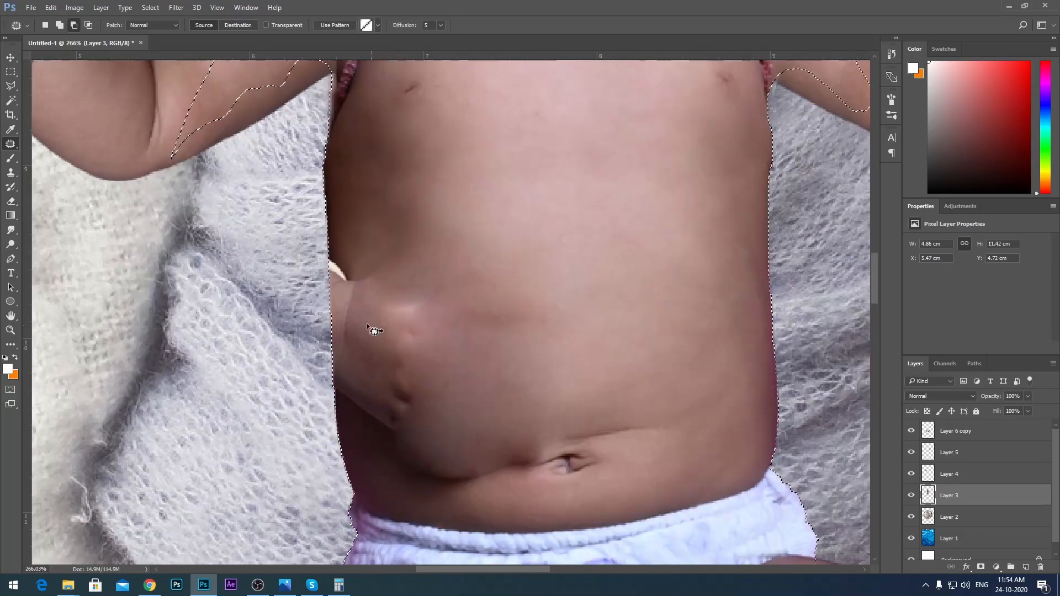
pyautogui.scroll(-6, 470, 349)
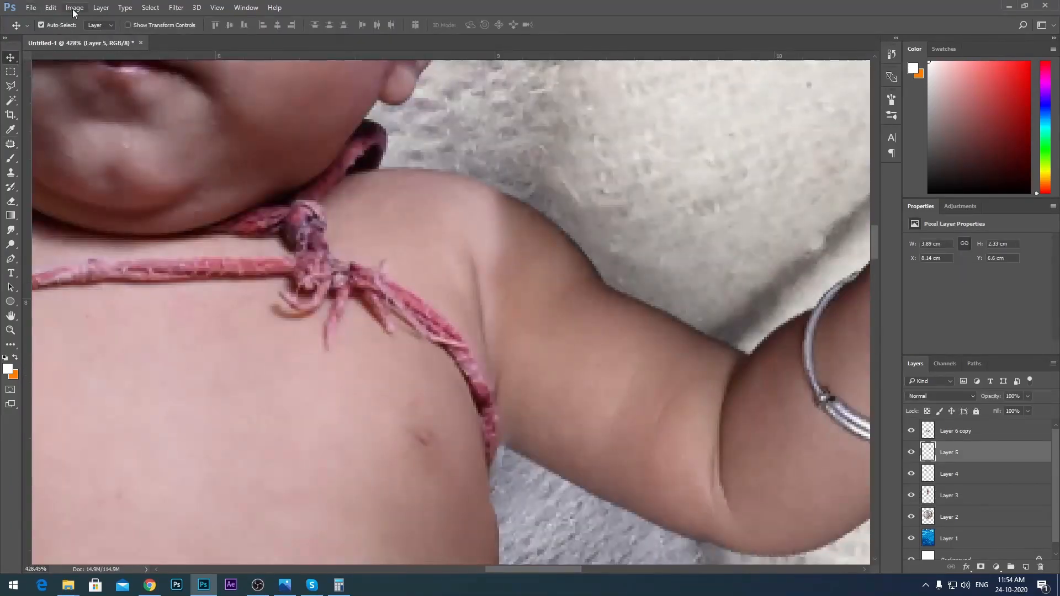
# Raise the brightness and lower the contrast of the Layer 5 arm to match the torso's skin.
pyautogui.click(74, 10)
pyautogui.moveTo(89, 34)
pyautogui.click(248, 34)
pyautogui.moveTo(784, 378); pyautogui.dragTo(790, 378)
pyautogui.moveTo(784, 402); pyautogui.dragTo(742, 403)
pyautogui.moveTo(790, 378); pyautogui.dragTo(809, 382)
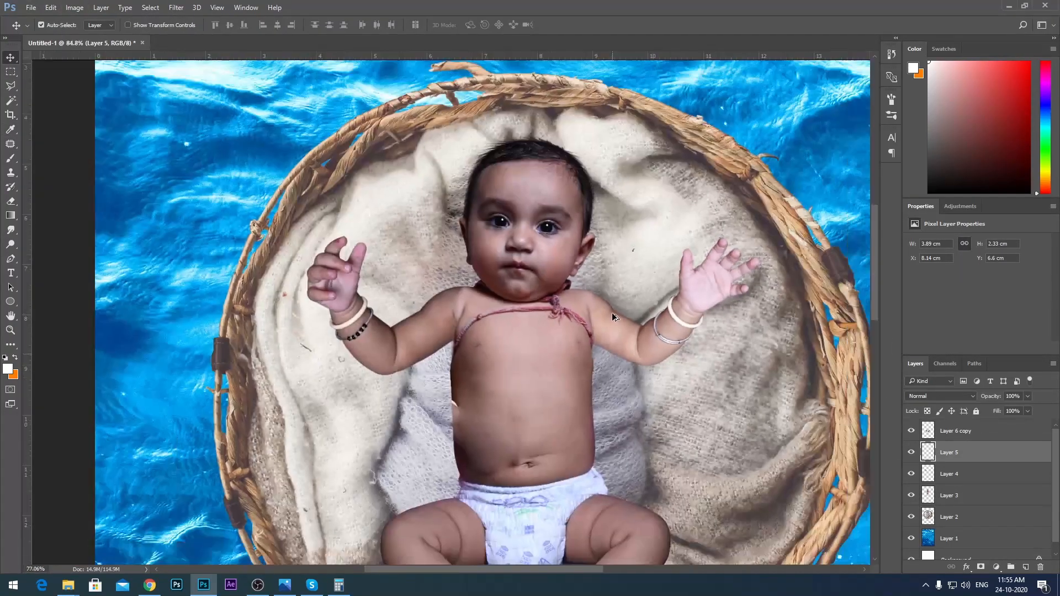
# Raise the brightness and reduce the contrast of the Layer 4 arm to match the torso.
pyautogui.scroll(3, 499, 325)
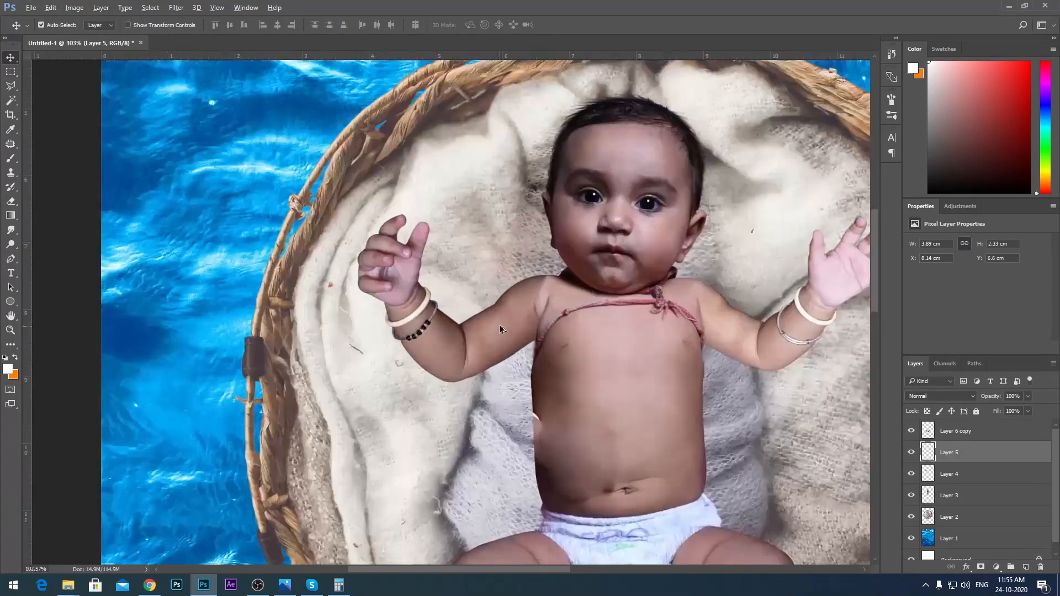
pyautogui.click(73, 7)
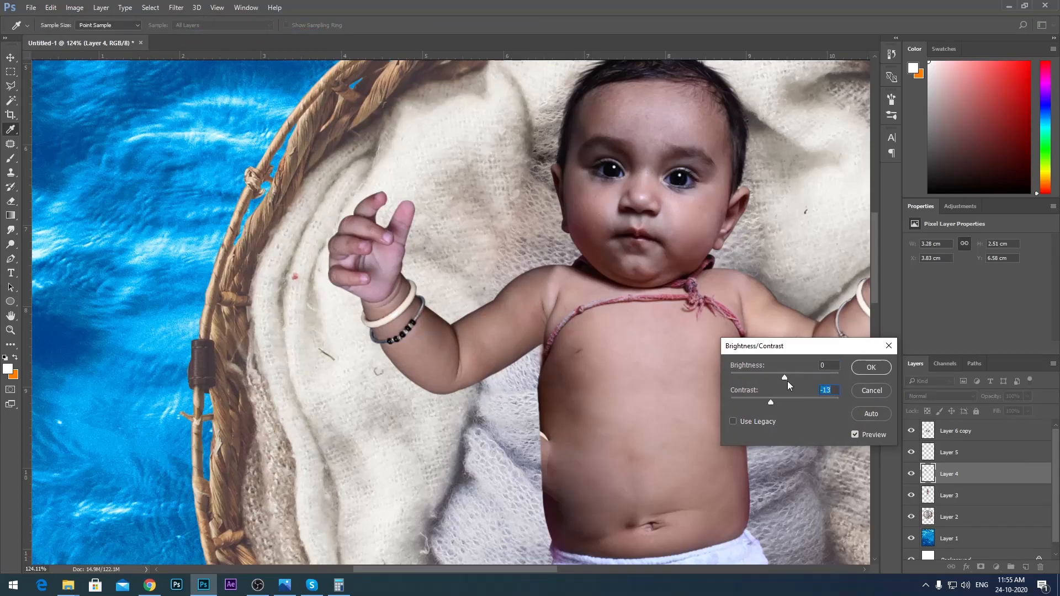
pyautogui.moveTo(786, 380)
pyautogui.mouseDown()
pyautogui.moveTo(804, 379)
pyautogui.moveTo(747, 401)
pyautogui.moveTo(803, 378)
pyautogui.mouseUp()
pyautogui.moveTo(747, 402); pyautogui.dragTo(760, 402)
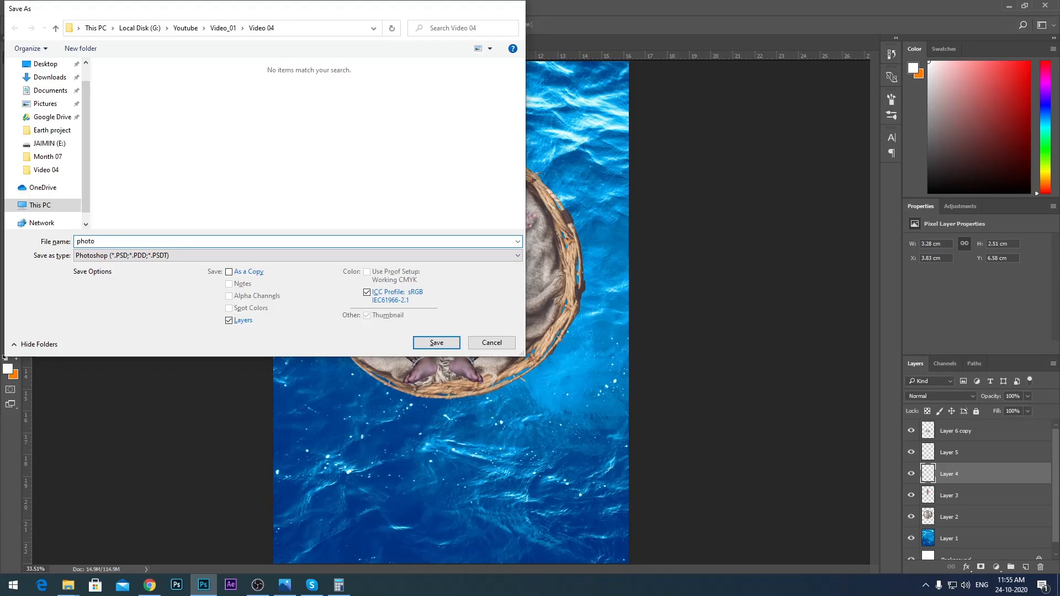
# Save the composite as a layered Photoshop file named photo in the Video 04 folder.
pyautogui.press('Return')
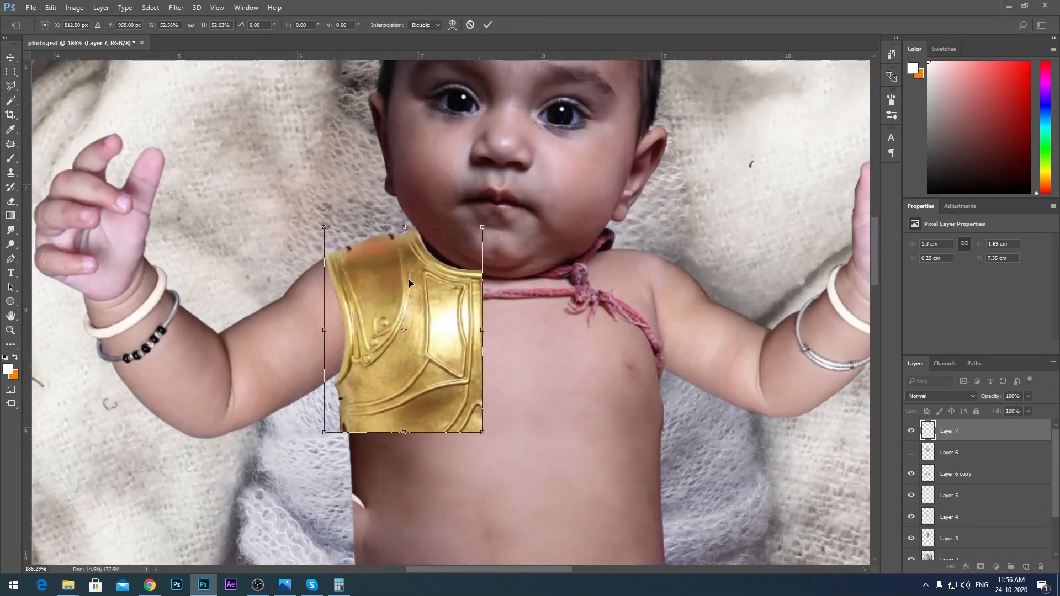
# Try to reshape the gold armour piece on Layer 7 with Puppet Warp pins.
pyautogui.scroll(-1, 409, 283)
pyautogui.click(50, 7)
pyautogui.click(111, 212)
pyautogui.click(519, 222)
pyautogui.click(522, 222)
pyautogui.click(364, 412)
pyautogui.click(522, 221)
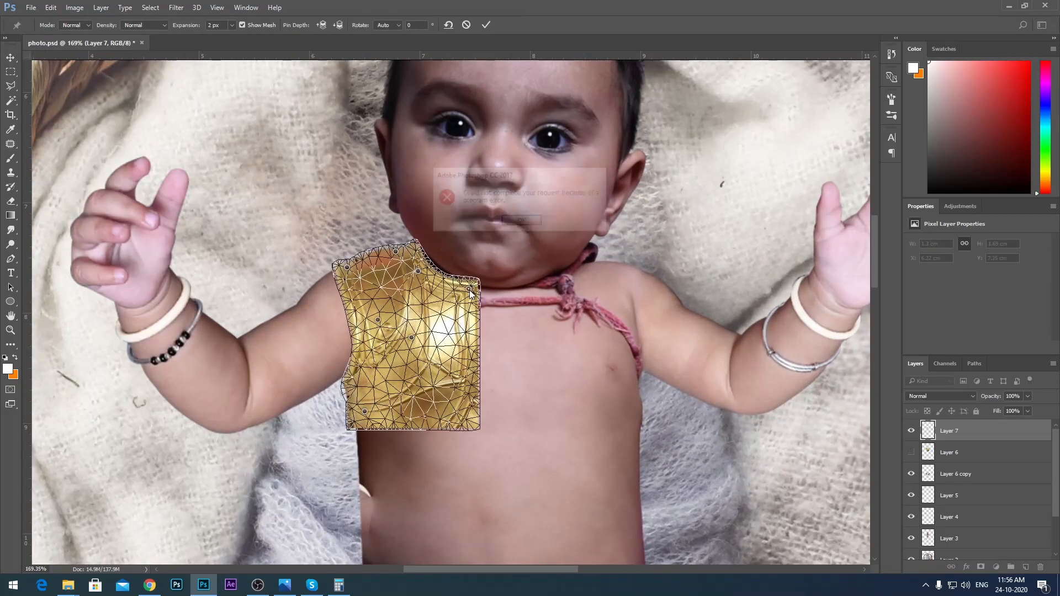
pyautogui.click(586, 222)
pyautogui.click(520, 223)
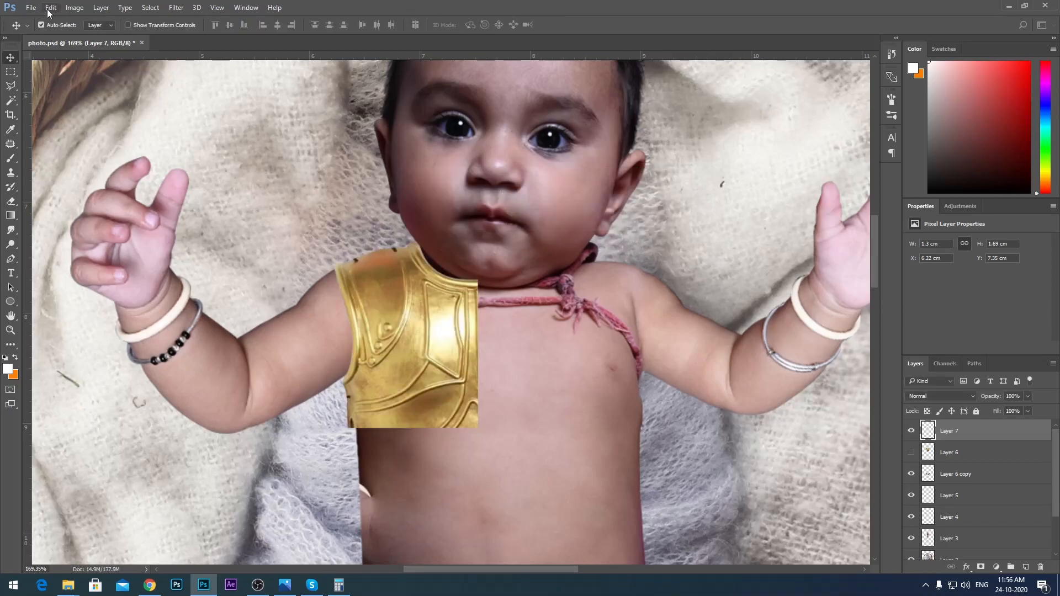
# Retry Puppet Warp on the Layer 7 armour piece, placing pins on its middle and near the neckline.
pyautogui.click(50, 7)
pyautogui.click(110, 213)
pyautogui.click(438, 316)
pyautogui.click(409, 353)
pyautogui.click(522, 222)
pyautogui.click(480, 286)
pyautogui.click(522, 221)
pyautogui.click(10, 57)
pyautogui.click(593, 221)
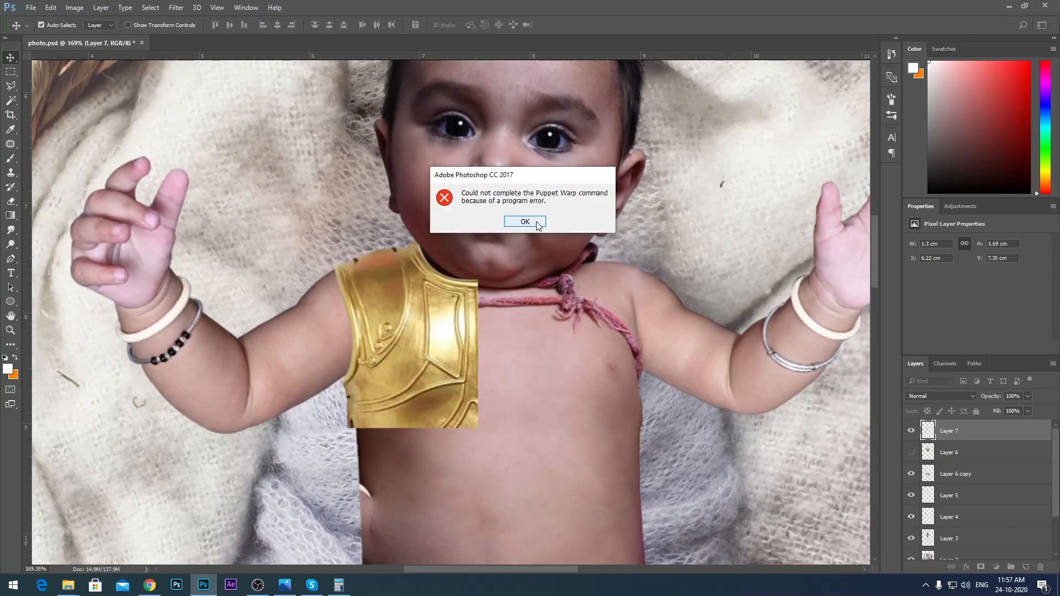
pyautogui.click(528, 222)
# Transform the duplicated armour piece on Layer 7 copy into place over the opposite side of the chest.
pyautogui.scroll(3, 438, 298)
pyautogui.scroll(-5, 458, 338)
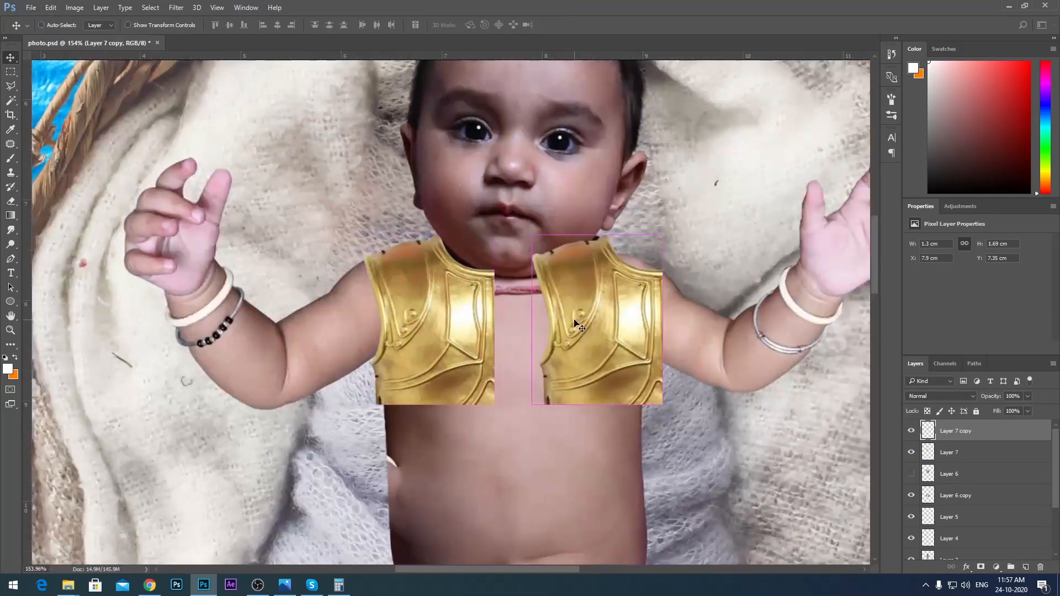
pyautogui.moveTo(624, 361); pyautogui.dragTo(633, 365)
pyautogui.moveTo(698, 346); pyautogui.dragTo(697, 354)
pyautogui.press('Return')
pyautogui.scroll(-5, 694, 354)
pyautogui.scroll(3, 318, 421)
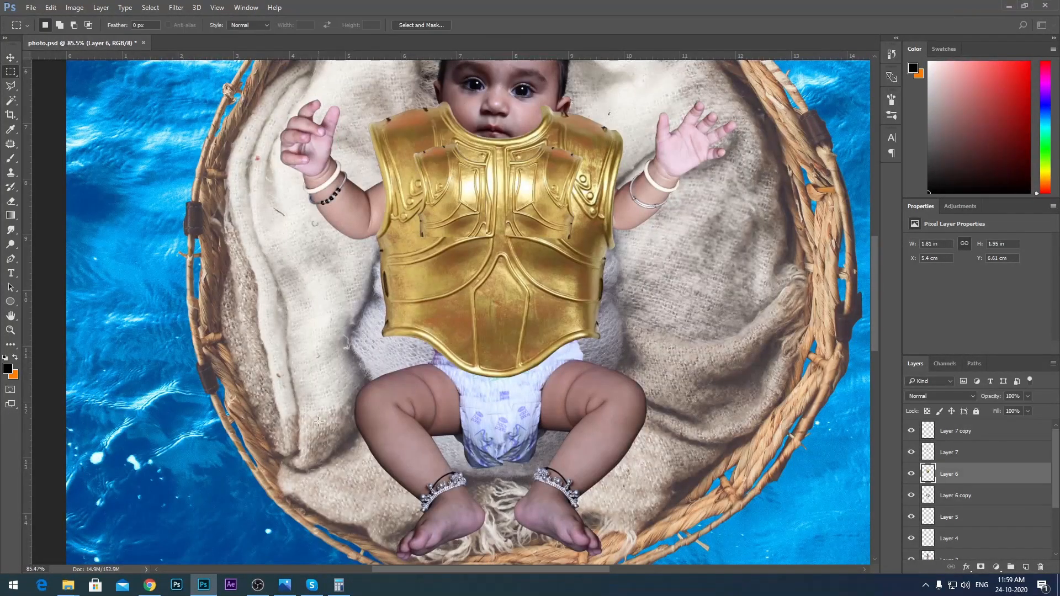
# Select a section of the full gold breastplate on Layer 6 with the Rectangular Marquee and copy it to a new layer.
pyautogui.moveTo(486, 238); pyautogui.dragTo(488, 309)
pyautogui.scroll(3, 497, 331)
pyautogui.moveTo(650, 361); pyautogui.dragTo(649, 349)
pyautogui.rightClick(574, 329)
pyautogui.click(599, 418)
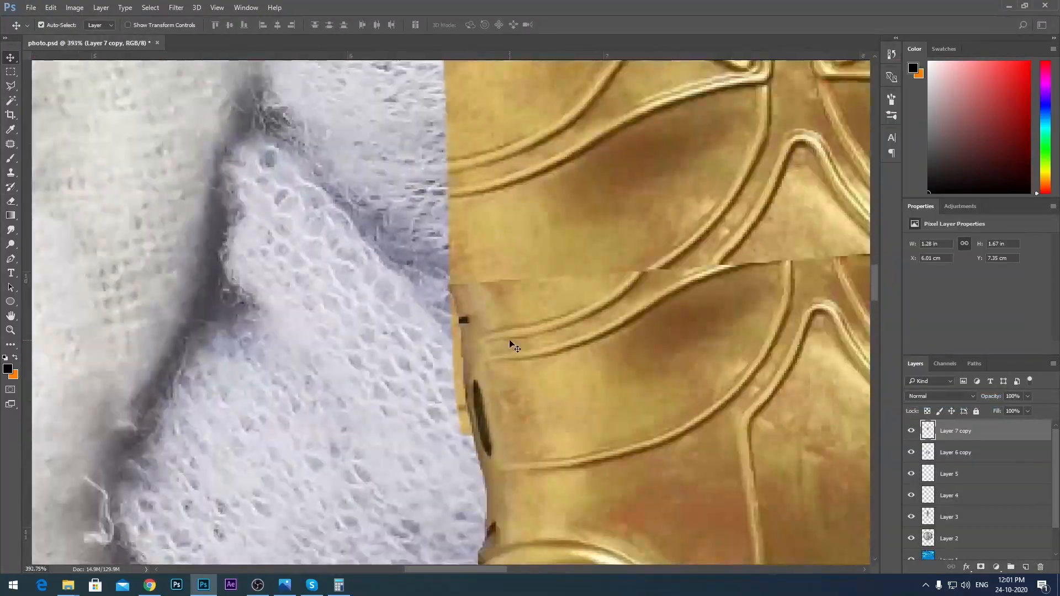
# Blend the visible seams and duplicated ridges of the gold armour on Layer 7 copy with the Patch tool.
pyautogui.press('e')
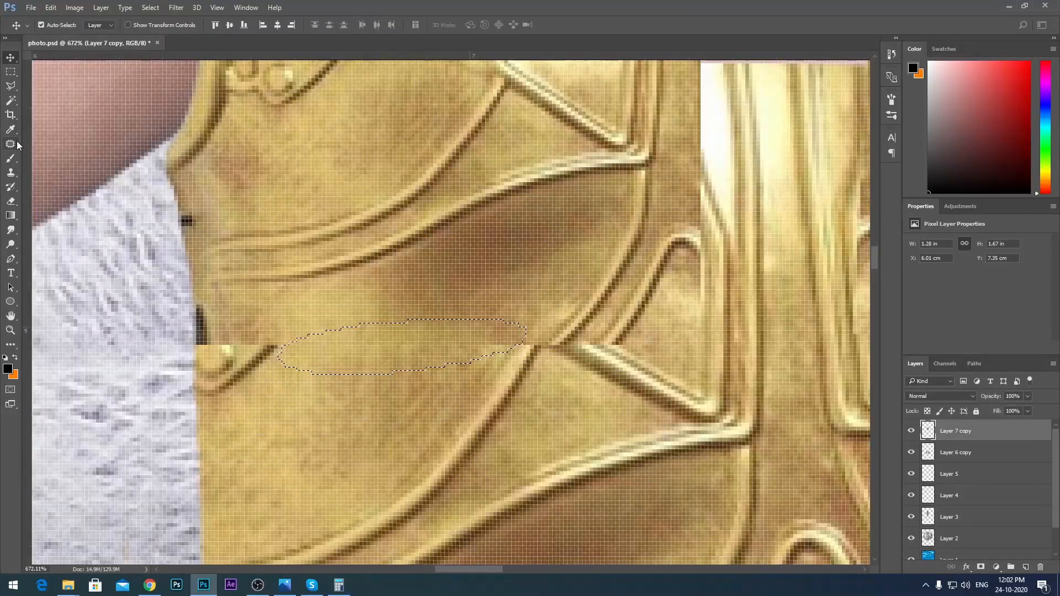
pyautogui.click(11, 144)
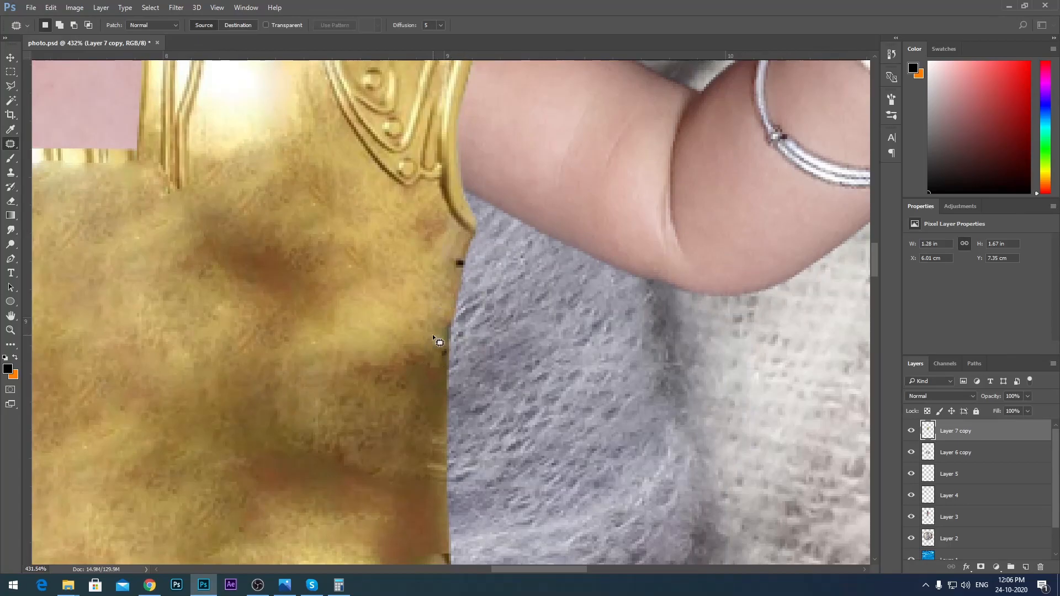
pyautogui.scroll(-15, 435, 355)
pyautogui.press('m')
pyautogui.scroll(10, 393, 324)
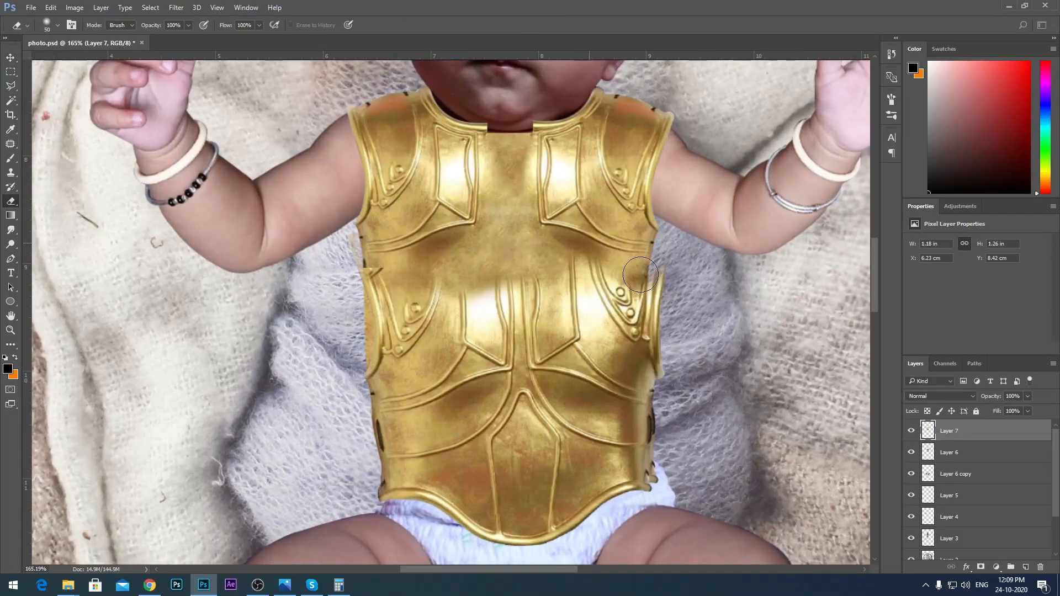
# Erase the overlapping armour detail and protruding sides on Layer 7 to blend the upper and lower breastplate.
pyautogui.moveTo(640, 274)
pyautogui.mouseDown()
pyautogui.moveTo(360, 308)
pyautogui.moveTo(392, 359)
pyautogui.mouseUp()
pyautogui.scroll(3, 428, 411)
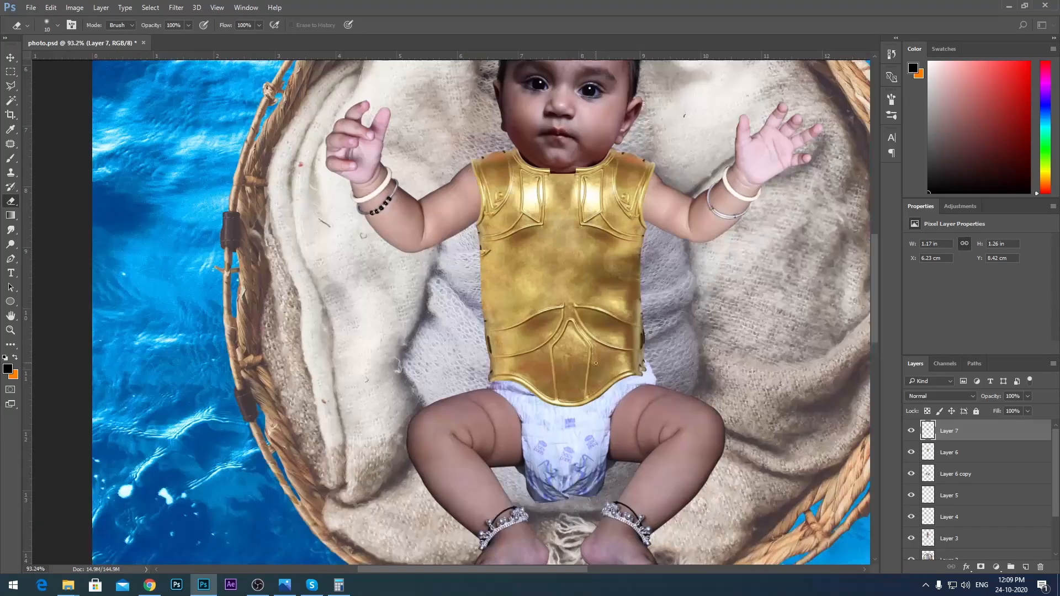
# Draw a white spiked sunburst emblem from vector shapes on the baby's forehead and adjust it with Free Transform.
pyautogui.click(35, 164)
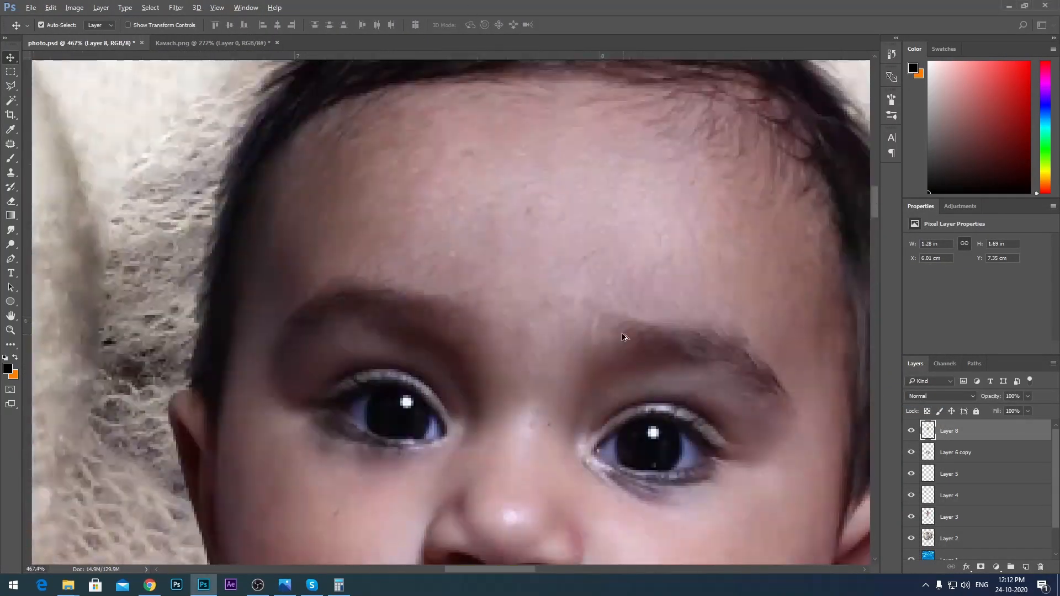
pyautogui.moveTo(10, 301); pyautogui.dragTo(38, 323)
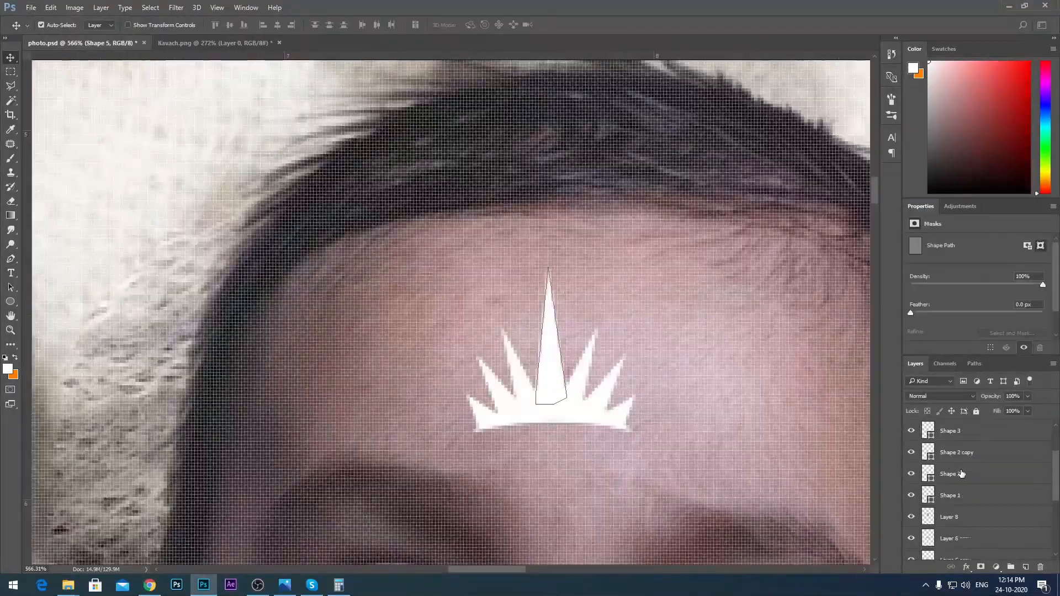
pyautogui.hotkey('ctrl', 't')
pyautogui.moveTo(639, 333); pyautogui.dragTo(659, 353)
pyautogui.press('Return')
# Place a copy of the white emblem on the chest of the gold breastplate, scaled to about 359% and rotated slightly to centre it.
pyautogui.scroll(-10, 473, 203)
pyautogui.click(473, 203)
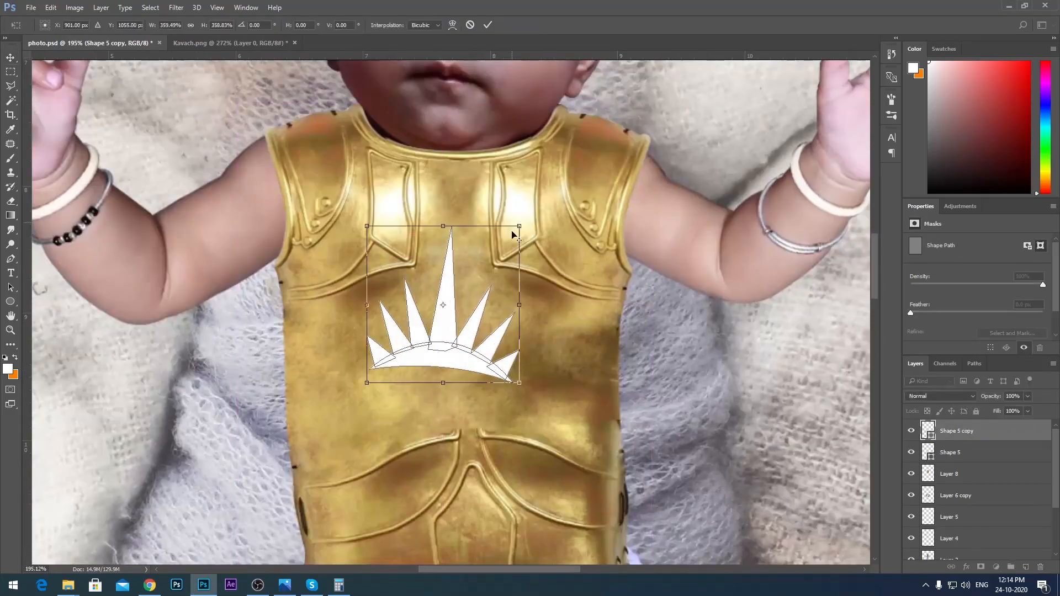
pyautogui.moveTo(478, 350); pyautogui.dragTo(483, 319)
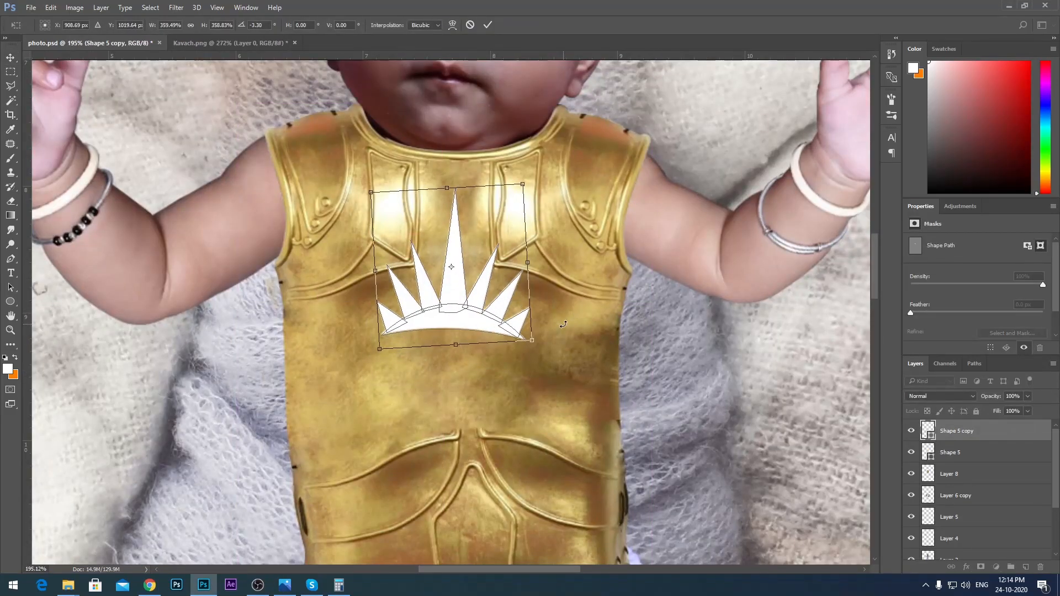
pyautogui.scroll(-15, 590, 317)
pyautogui.click(717, 381)
pyautogui.scroll(8, 718, 381)
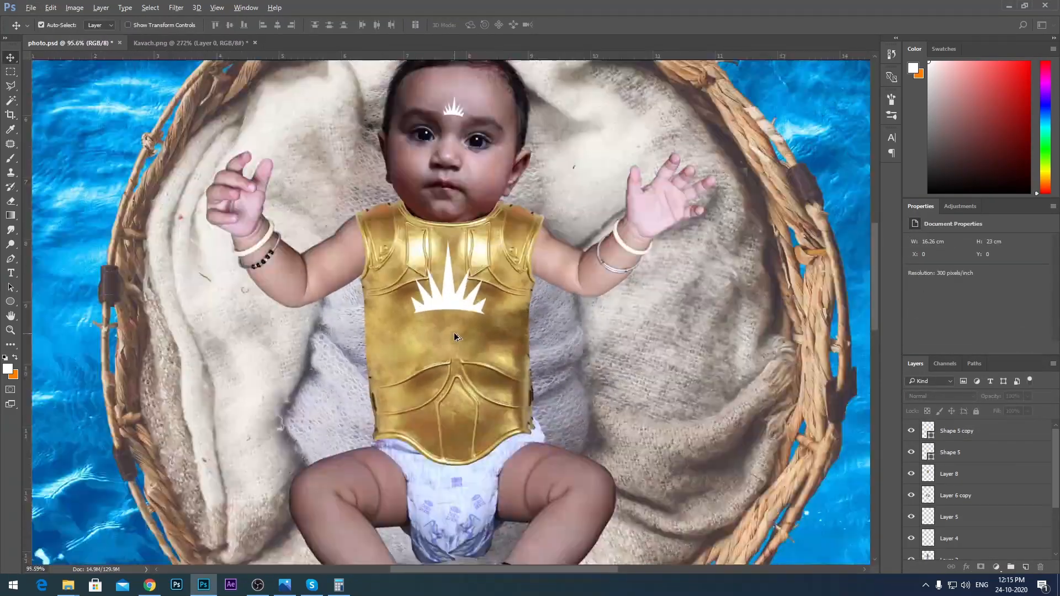
pyautogui.scroll(-9, 453, 330)
pyautogui.scroll(10, 433, 302)
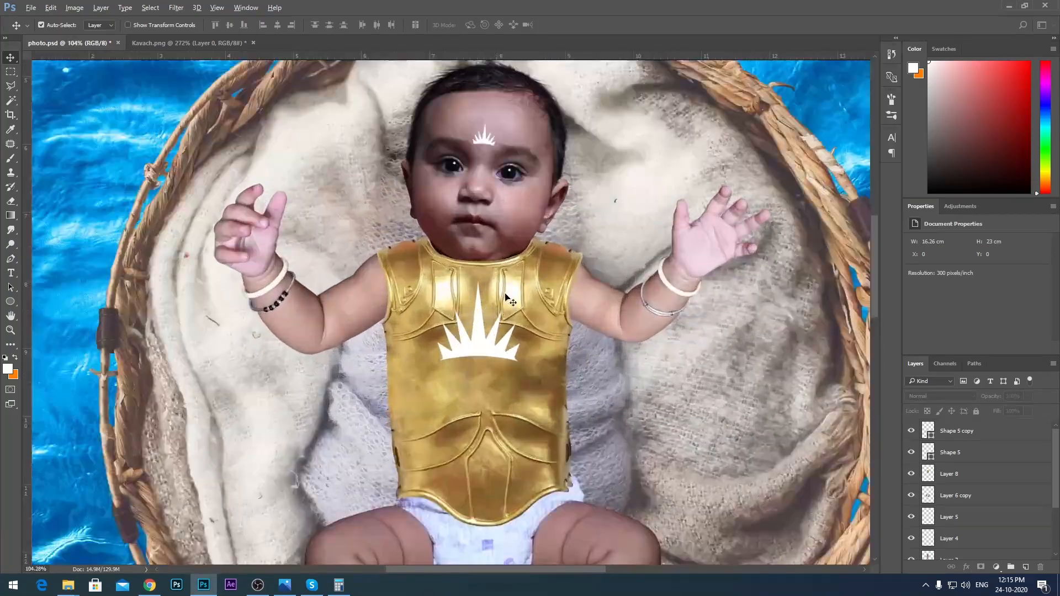
pyautogui.scroll(-12, 504, 296)
pyautogui.scroll(8, 551, 276)
pyautogui.scroll(-6, 447, 244)
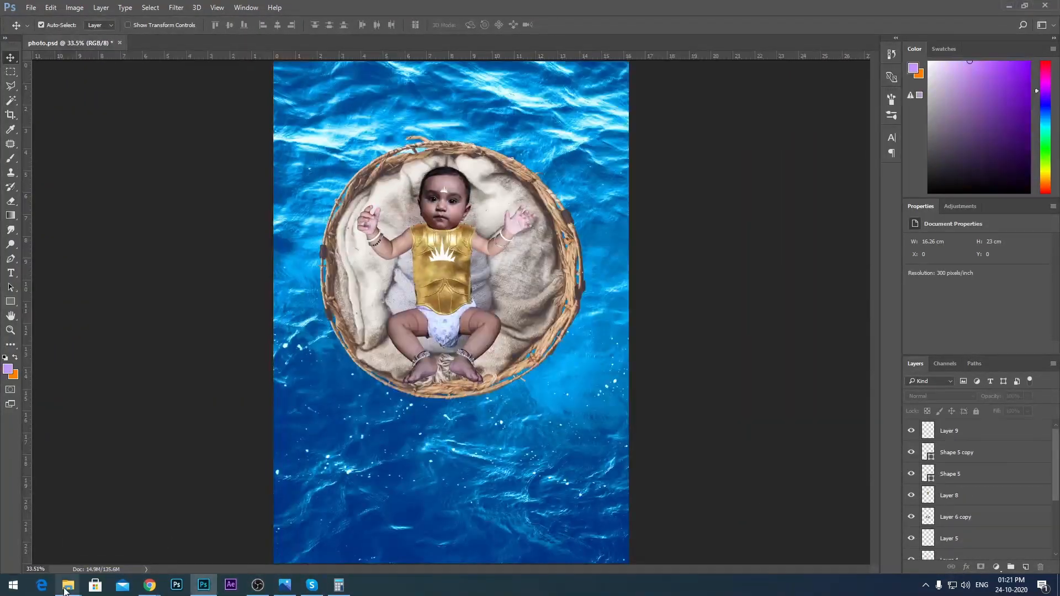
# Open the jewellery images from the Video 04 folder in File Explorer and fit a reduced copy of the gold bangle on the open hand's wrist.
pyautogui.click(68, 585)
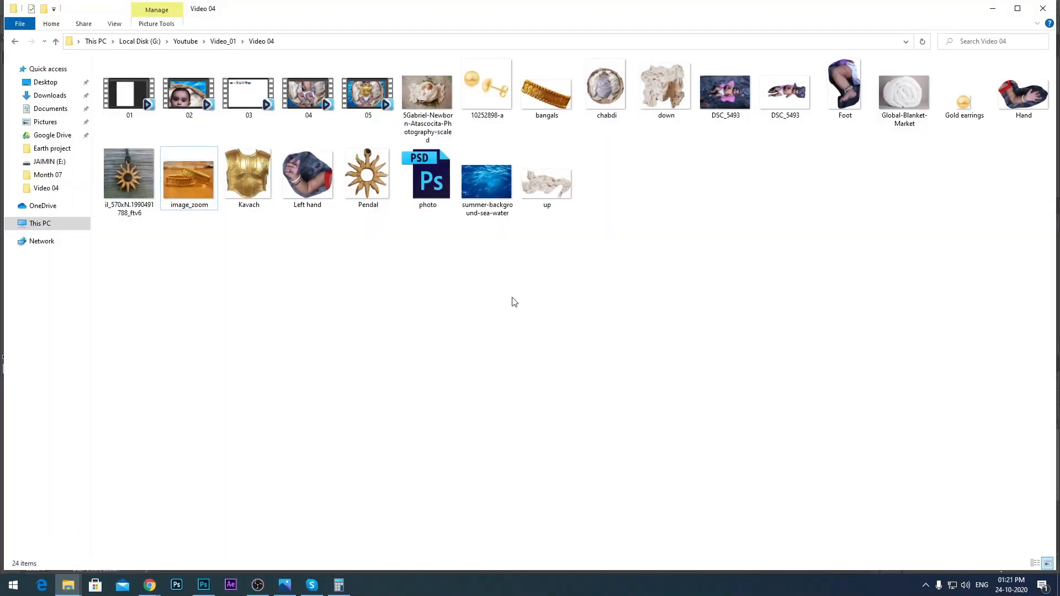
pyautogui.press('Return')
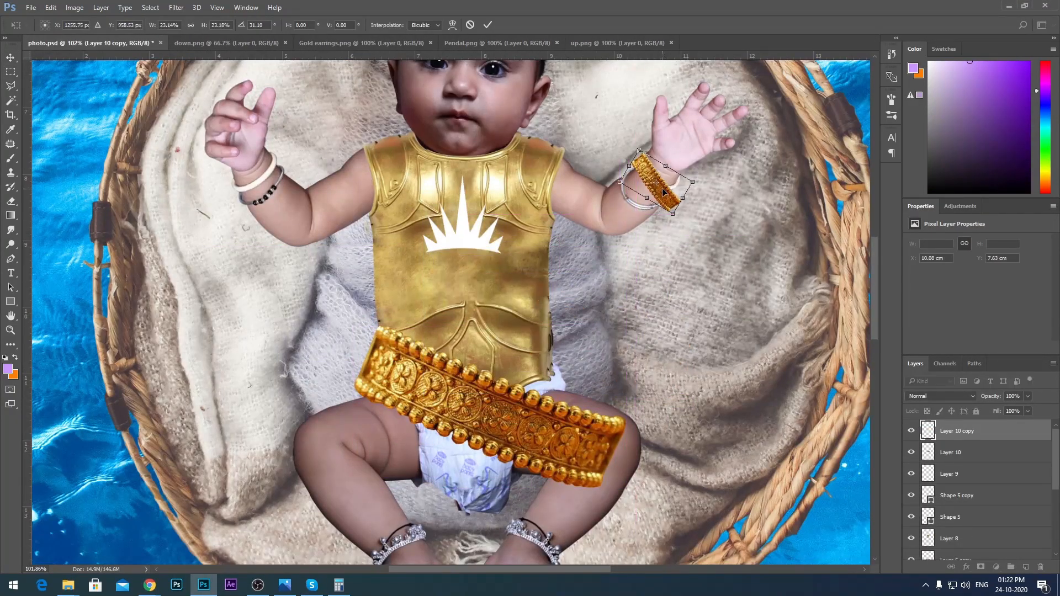
pyautogui.scroll(5, 651, 182)
pyautogui.moveTo(650, 279); pyautogui.dragTo(745, 336)
pyautogui.press('Return')
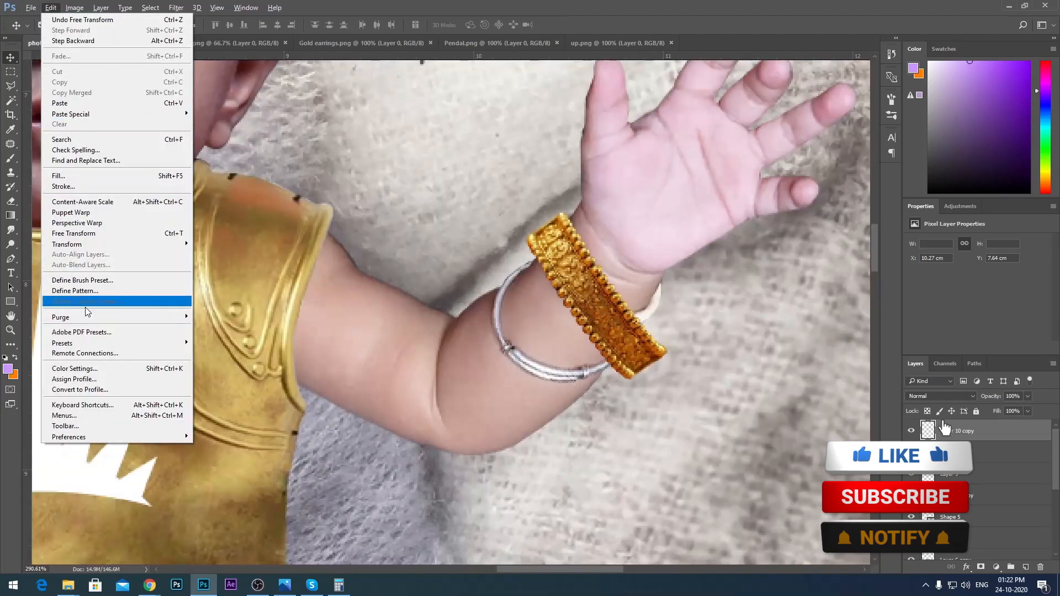
# Warp the gold bangle to curve around the open hand's wrist and add a second copy directly below it.
pyautogui.moveTo(607, 265); pyautogui.dragTo(634, 280)
pyautogui.press('Return')
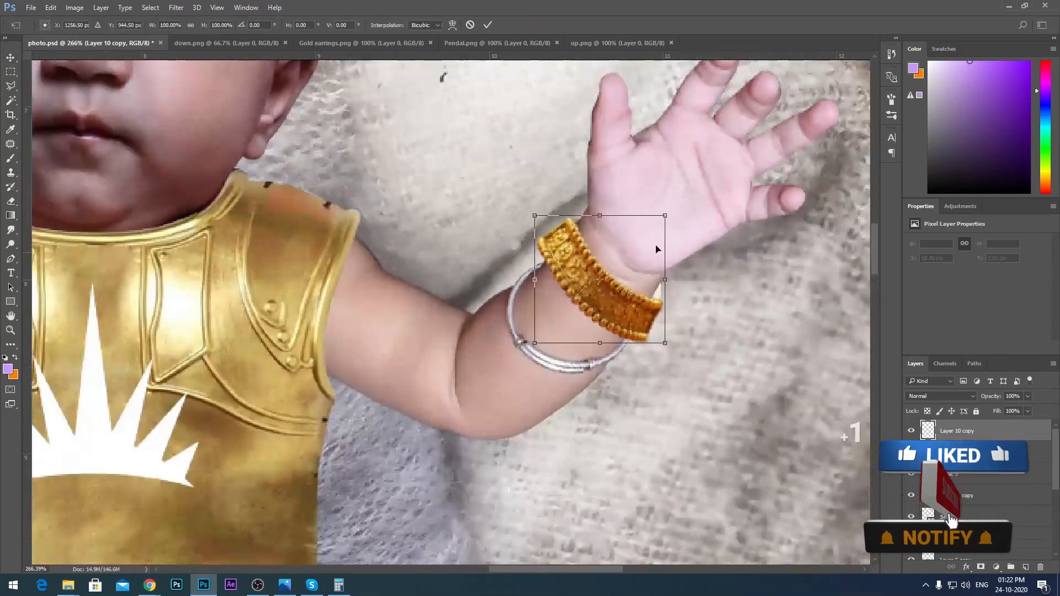
pyautogui.moveTo(654, 259); pyautogui.dragTo(663, 268)
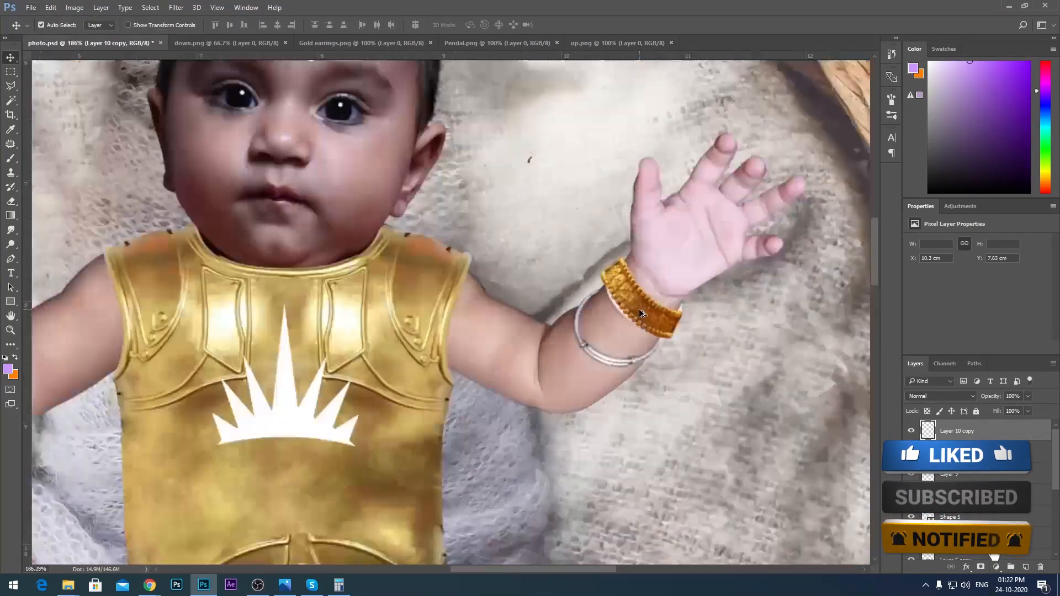
pyautogui.scroll(3, 640, 313)
pyautogui.moveTo(640, 313); pyautogui.dragTo(606, 338)
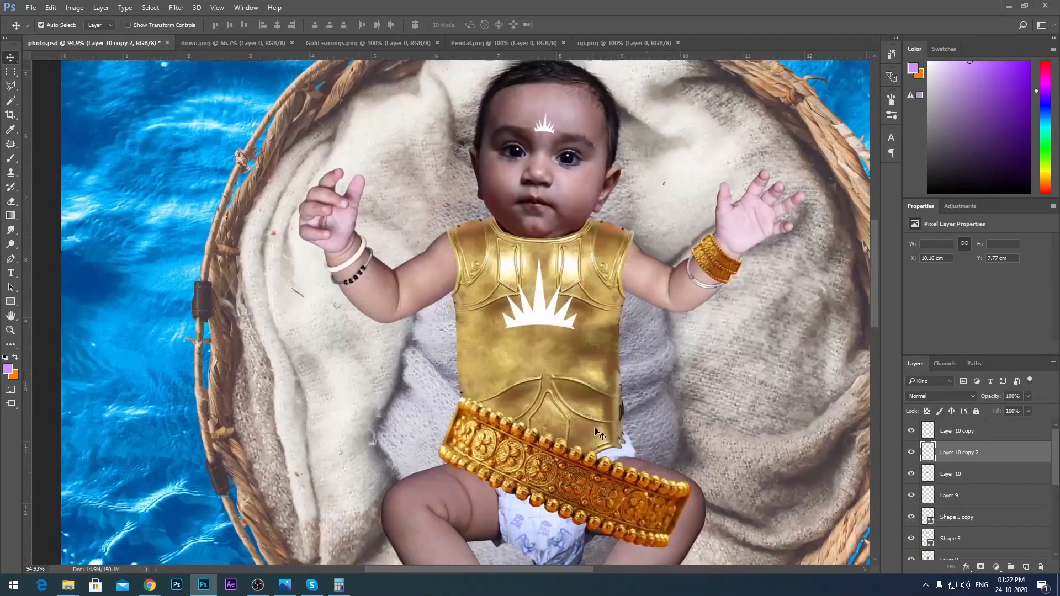
# Duplicate the large gold bangle, scale it to about 25%, rotate it about -61° onto the curled hand's wrist and warp it to fit.
pyautogui.hotkey('ctrl', 'j')
pyautogui.hotkey('ctrl', 't')
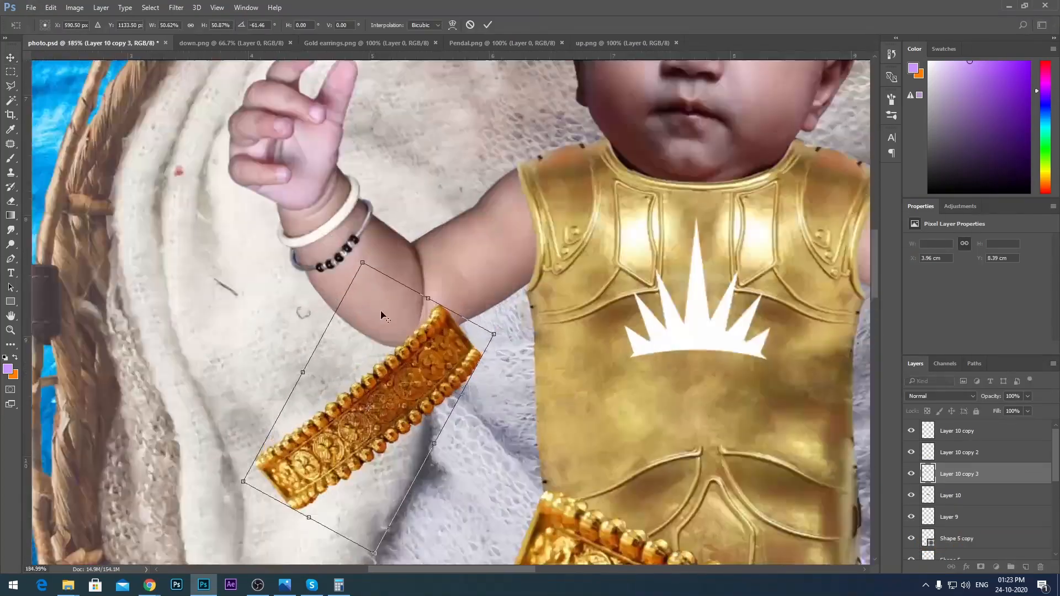
pyautogui.moveTo(379, 307); pyautogui.dragTo(354, 133)
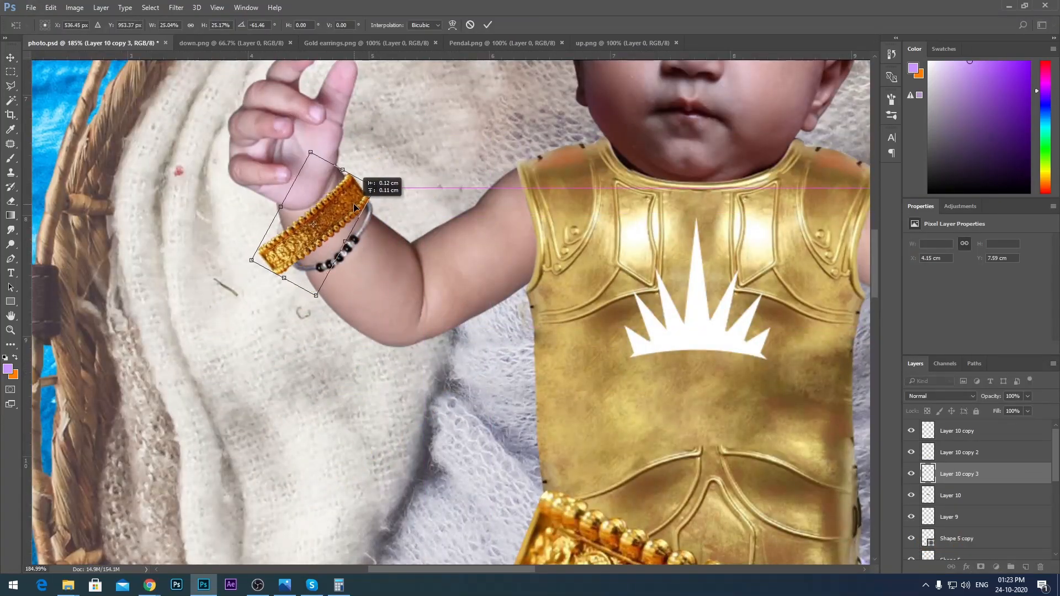
pyautogui.moveTo(374, 215); pyautogui.dragTo(372, 212)
pyautogui.press('Return')
pyautogui.scroll(7, 359, 218)
pyautogui.click(51, 7)
pyautogui.click(72, 223)
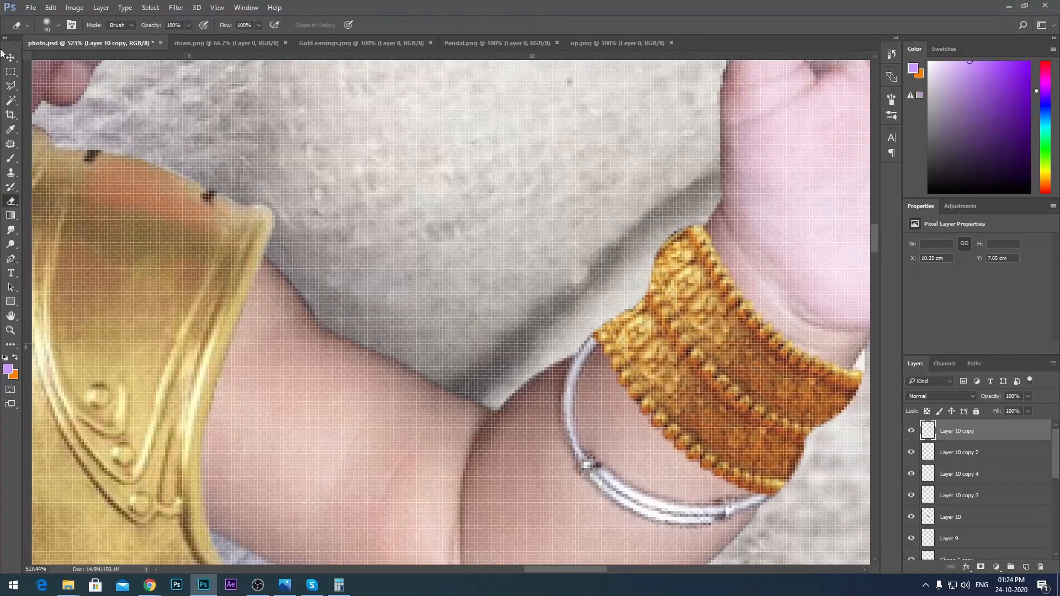
# Erase the white bangle protruding from behind the gold bangles at the open hand's wrist on Layer 5.
pyautogui.press('[')
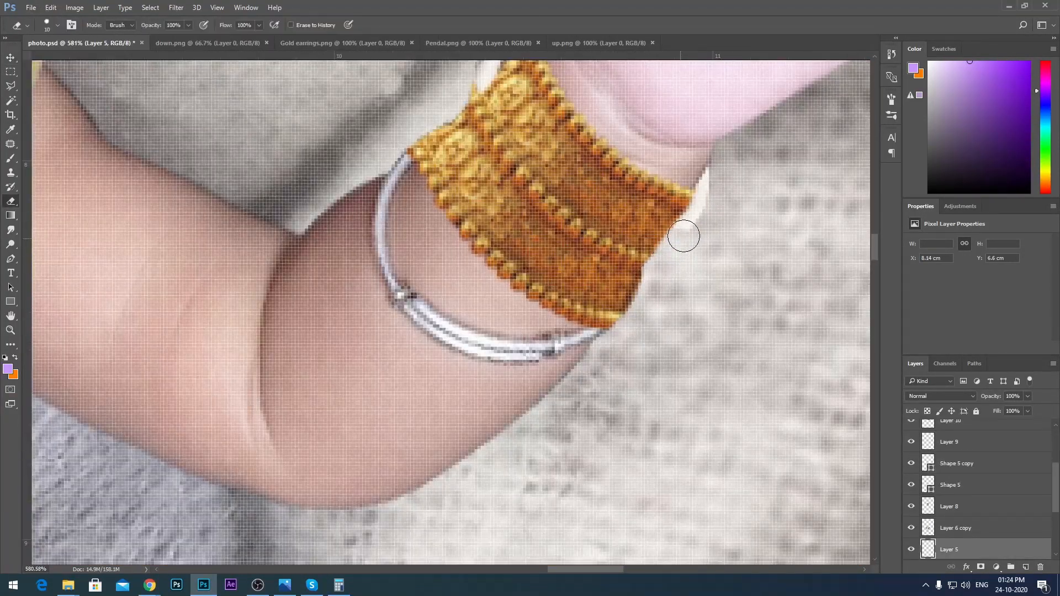
pyautogui.moveTo(683, 236); pyautogui.dragTo(712, 177)
pyautogui.moveTo(651, 149); pyautogui.dragTo(688, 332)
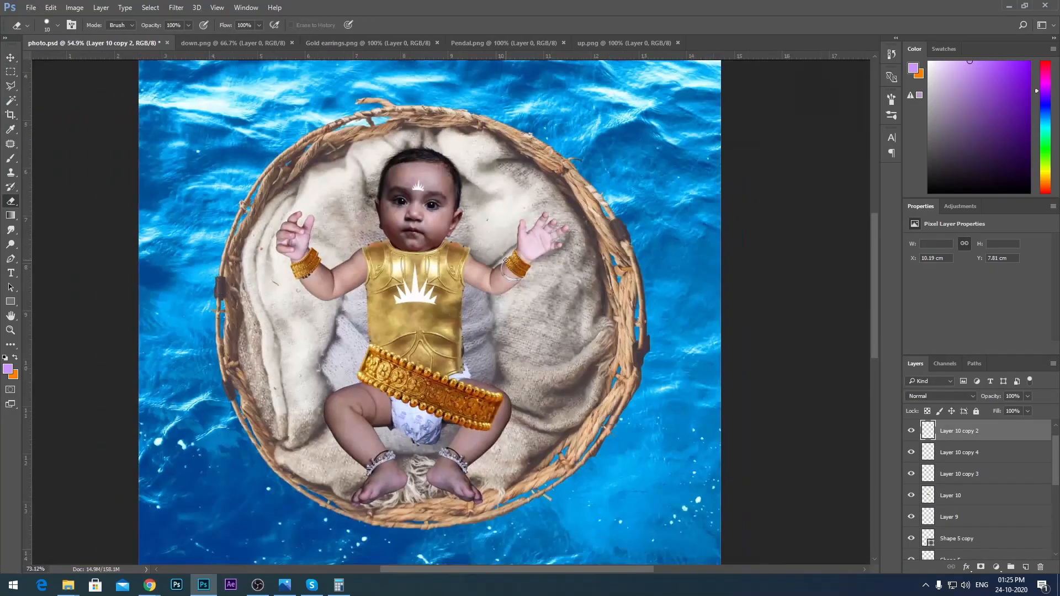
# Erase the protruding ends of the stacked gold bangles on the curled hand's wrist so their edges follow the arm.
pyautogui.scroll(17, 434, 300)
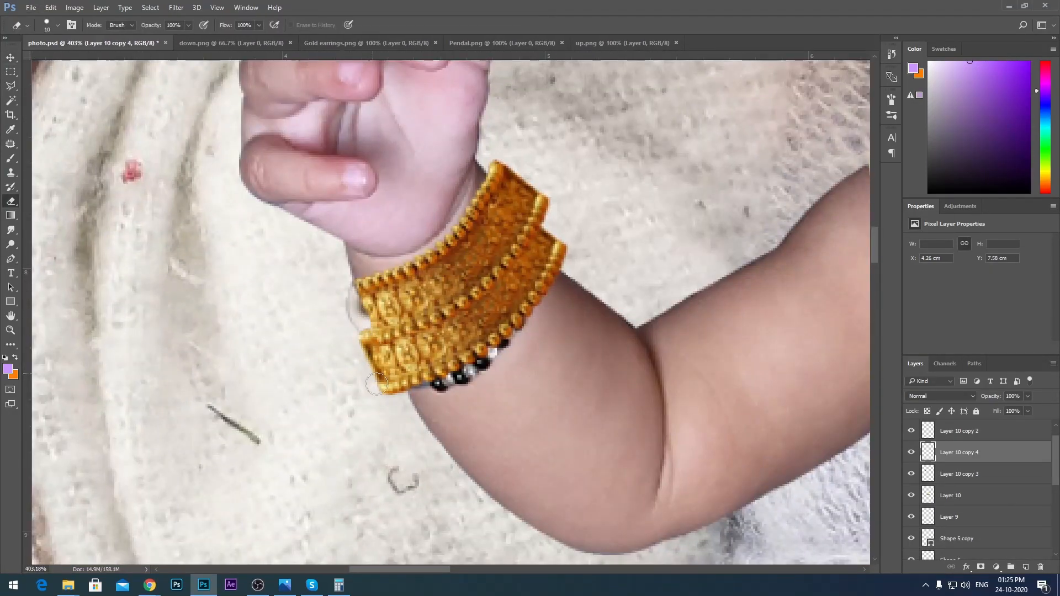
pyautogui.moveTo(376, 366); pyautogui.dragTo(388, 396)
pyautogui.keyDown('ctrl'); pyautogui.click(357, 321); pyautogui.keyUp('ctrl')
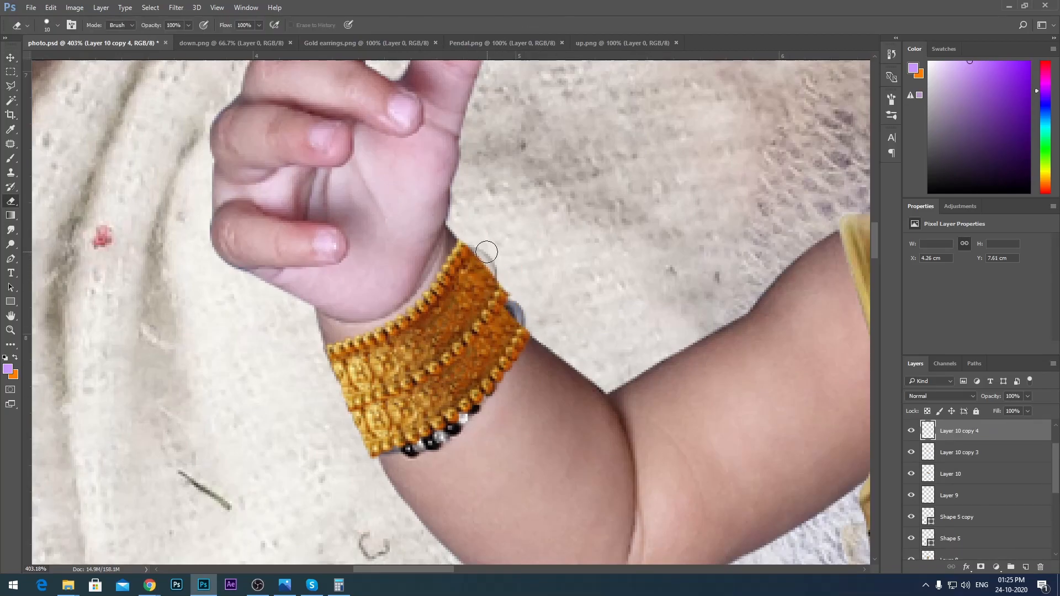
pyautogui.press('v')
pyautogui.click(446, 270)
pyautogui.scroll(-6, 524, 321)
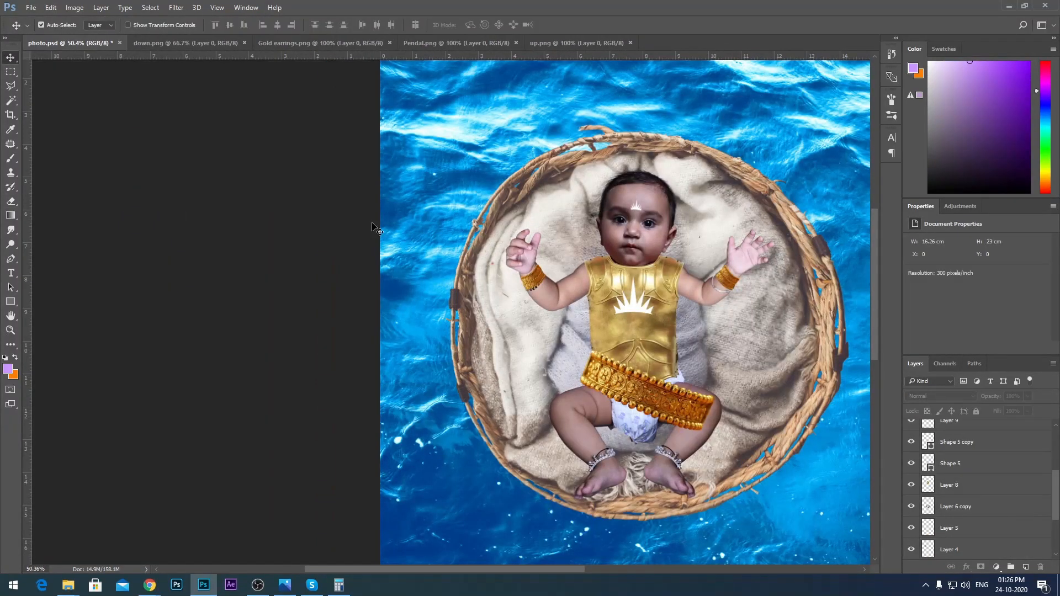
# Move the large gold bangle on Layer 10 down over the lower legs and flip it vertically.
pyautogui.scroll(9, 626, 389)
pyautogui.moveTo(674, 398); pyautogui.dragTo(602, 521)
pyautogui.hotkey('ctrl', 't')
pyautogui.moveTo(758, 377); pyautogui.dragTo(759, 365)
pyautogui.rightClick(534, 402)
pyautogui.click(571, 395)
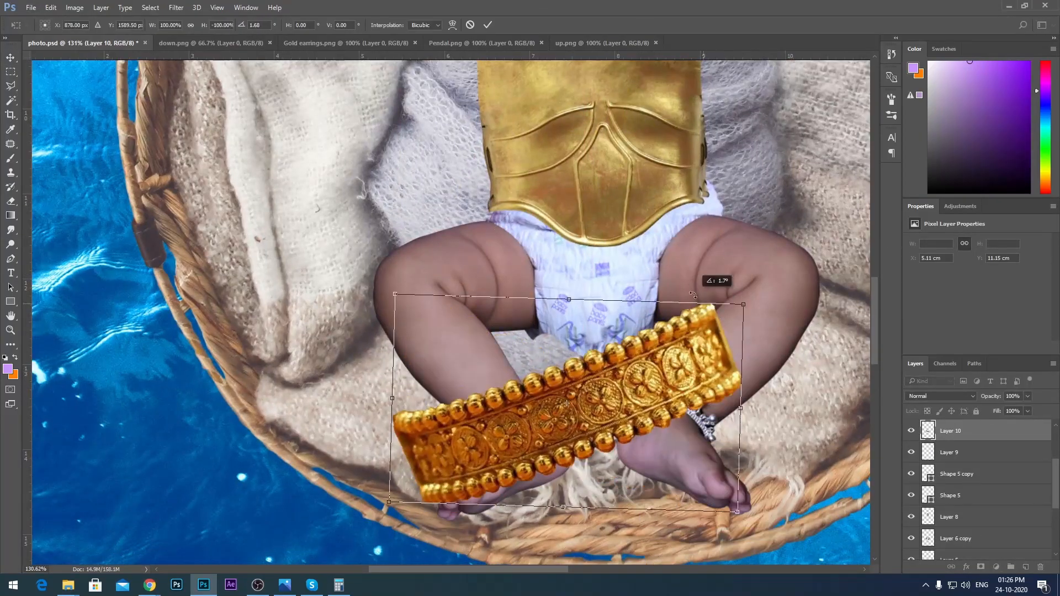
# Scale down, flip and rotate the gold bangle on Layer 10 to fit over the first ankle's silver anklet.
pyautogui.moveTo(750, 315); pyautogui.dragTo(614, 381)
pyautogui.scroll(10, 602, 417)
pyautogui.moveTo(478, 398); pyautogui.dragTo(329, 418)
pyautogui.rightClick(386, 414)
pyautogui.click(423, 557)
pyautogui.moveTo(520, 445); pyautogui.dragTo(477, 323)
# Duplicate the gold anklet onto the other ankle and rotate it to follow that leg's angle.
pyautogui.moveTo(430, 370); pyautogui.dragTo(652, 378)
pyautogui.press('Return')
pyautogui.scroll(-6, 462, 345)
pyautogui.scroll(6, 654, 377)
pyautogui.hotkey('ctrl', 't')
pyautogui.moveTo(727, 310); pyautogui.dragTo(734, 436)
pyautogui.moveTo(688, 401); pyautogui.dragTo(689, 386)
pyautogui.press('Return')
pyautogui.scroll(-12, 688, 385)
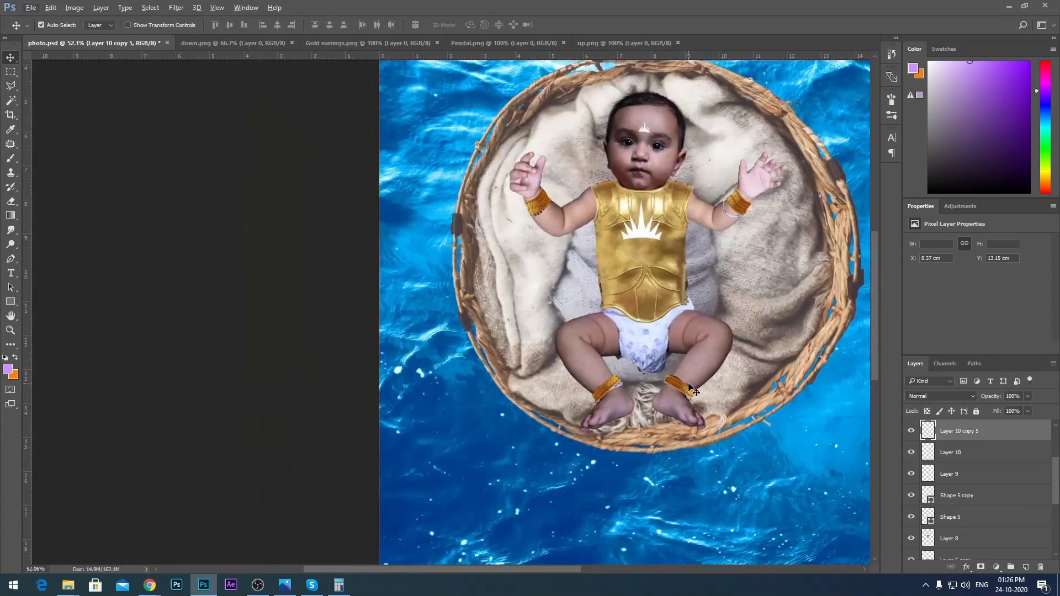
# Smudge skin over the black bead bracelet showing below the gold bangles on Layer 4.
pyautogui.scroll(12, 546, 207)
pyautogui.click(530, 293)
pyautogui.rightClick(10, 230)
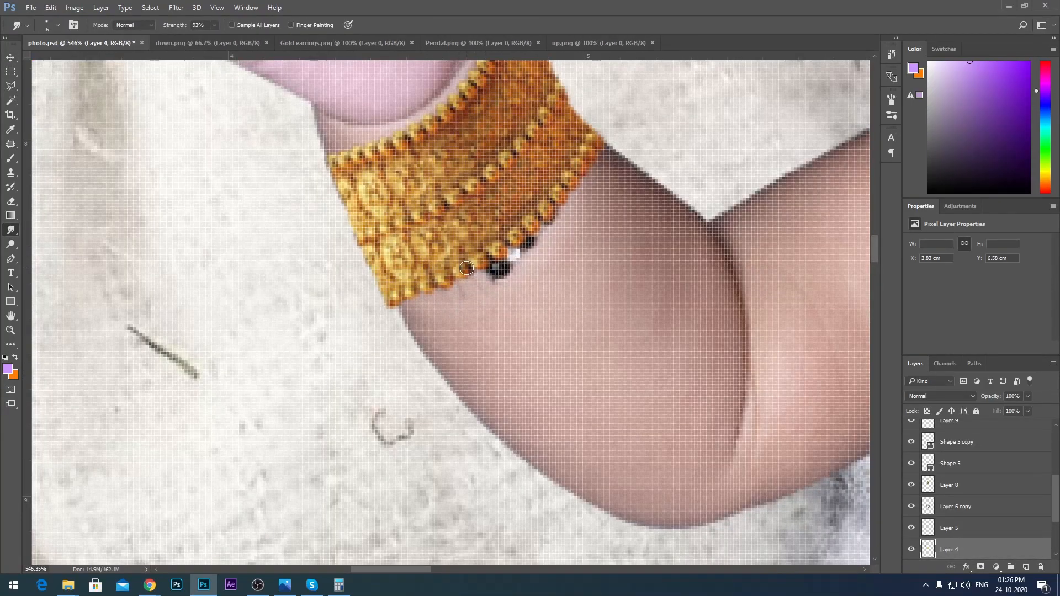
pyautogui.scroll(-11, 445, 284)
# Remove the silver bracelet from the open hand's forearm on Layer 5 by smudging skin over it.
pyautogui.scroll(12, 506, 288)
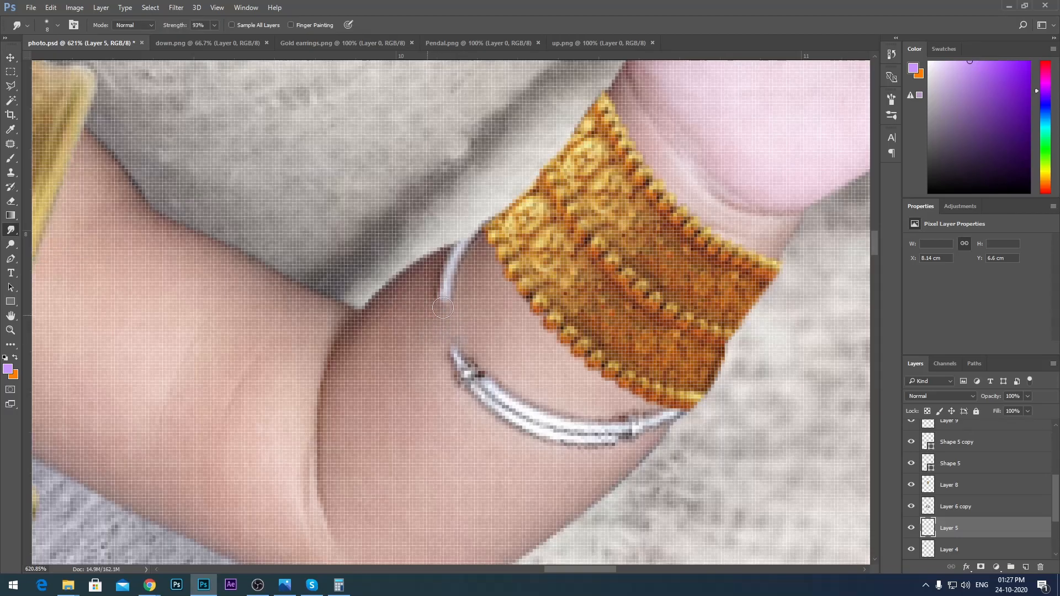
pyautogui.scroll(3, 444, 287)
pyautogui.scroll(-5, 467, 249)
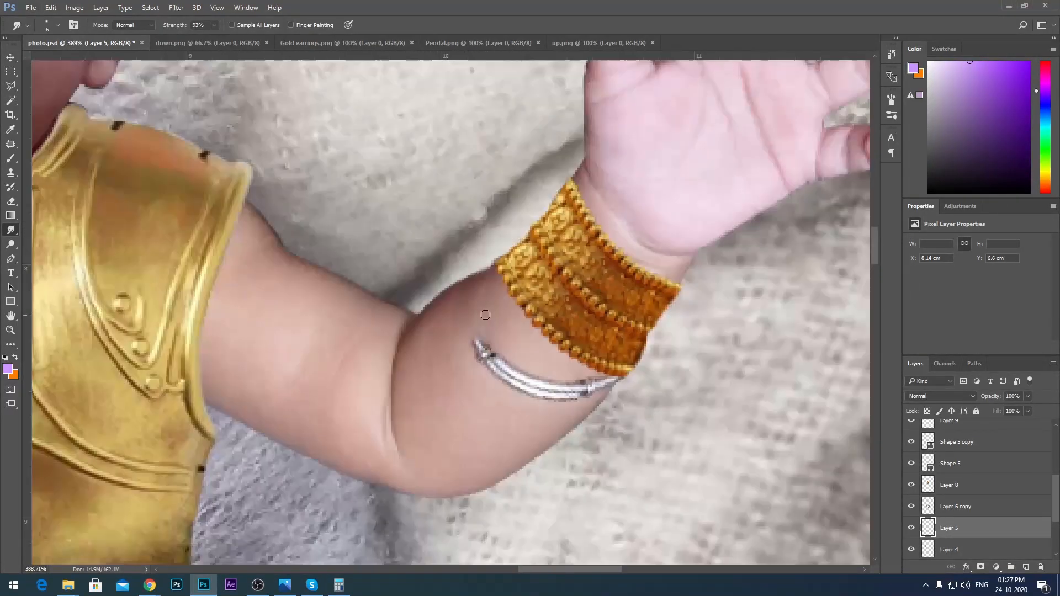
pyautogui.moveTo(524, 394); pyautogui.dragTo(497, 417)
pyautogui.hotkey('ctrl', 'd')
pyautogui.scroll(2, 571, 385)
pyautogui.click(11, 229)
pyautogui.scroll(2, 530, 377)
pyautogui.moveTo(623, 410); pyautogui.dragTo(695, 379)
pyautogui.scroll(-6, 635, 329)
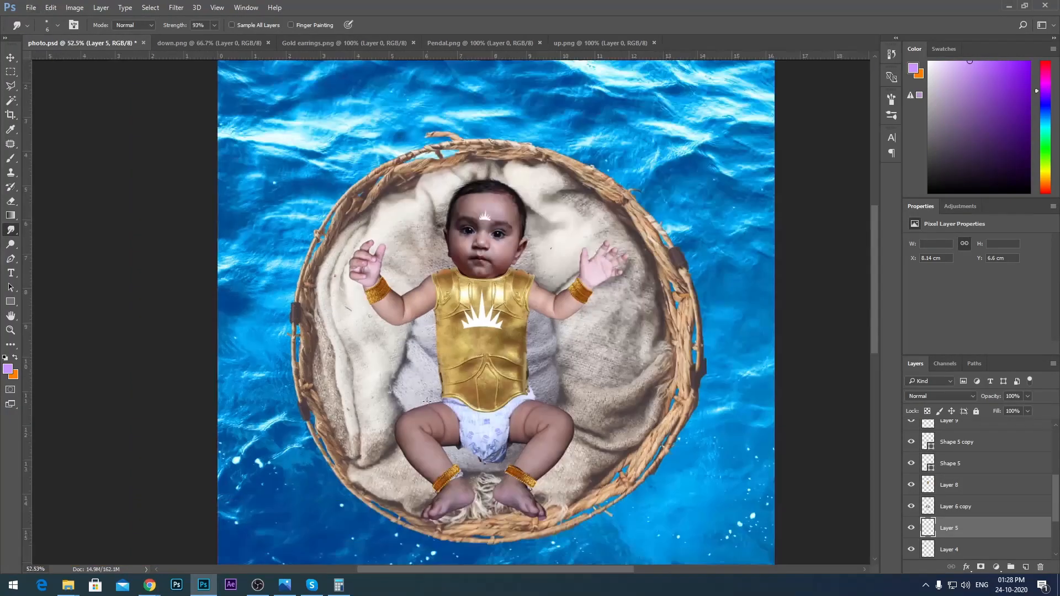
# Erase the silver anklet protruding past the leg's edge beside the gold anklet on Layer 6 copy.
pyautogui.scroll(7, 462, 489)
pyautogui.click(955, 507)
pyautogui.rightClick(10, 229)
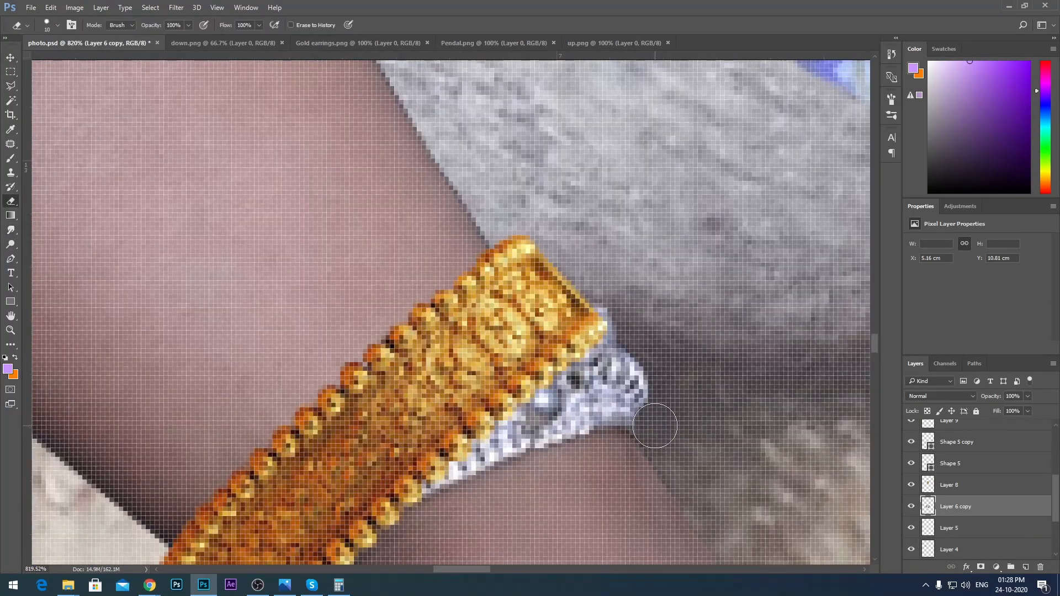
pyautogui.moveTo(632, 388); pyautogui.dragTo(650, 408)
pyautogui.click(625, 313)
pyautogui.scroll(-3, 647, 353)
pyautogui.scroll(2, 633, 464)
# Smudge the remaining silver anklet into the skin around the first ankle at 100% strength.
pyautogui.click(11, 230)
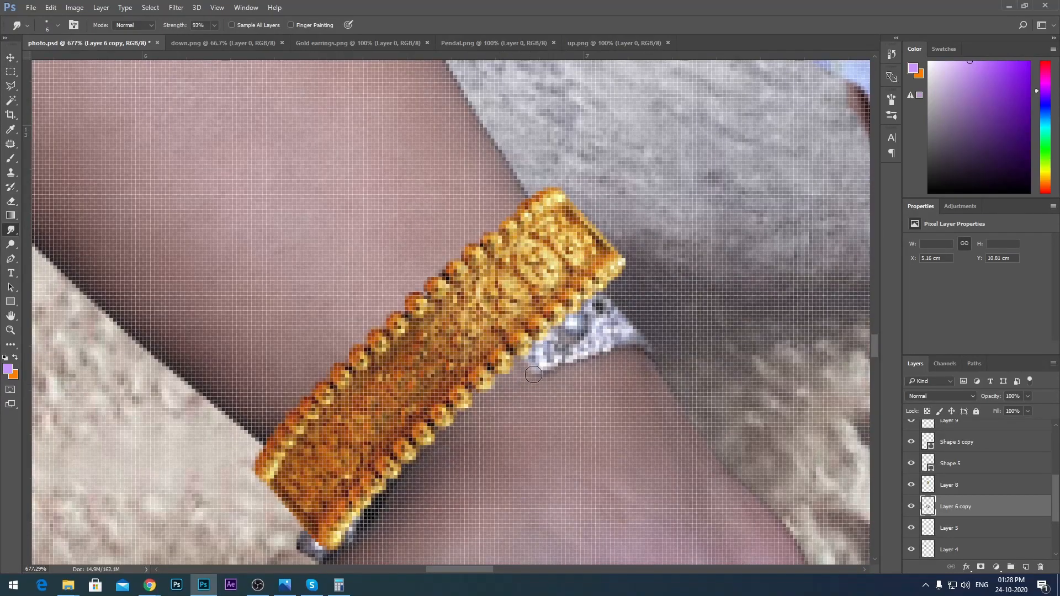
pyautogui.scroll(-5, 573, 291)
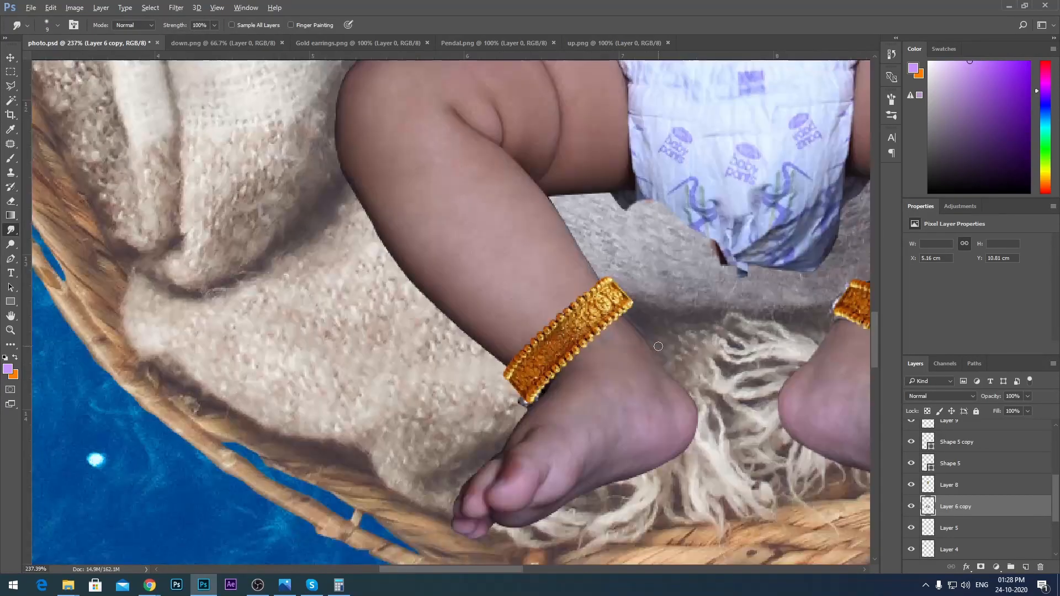
pyautogui.scroll(6, 574, 296)
pyautogui.scroll(-2, 595, 302)
# Bend the gold anklet on Layer 10 with Puppet Warp so it wraps around the ankle.
pyautogui.press('v')
pyautogui.click(617, 305)
pyautogui.click(50, 8)
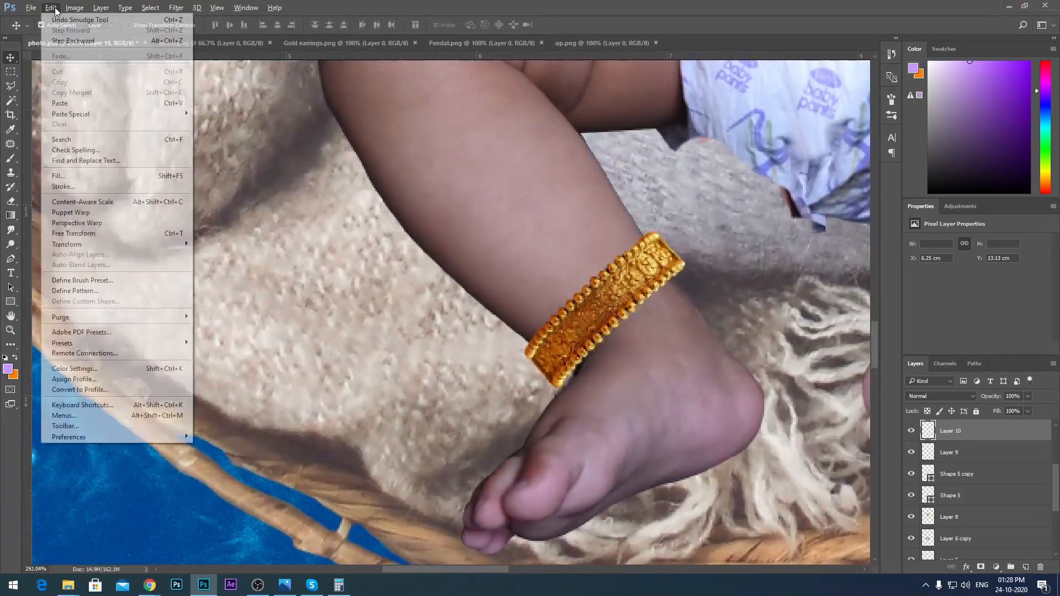
pyautogui.click(73, 213)
pyautogui.click(571, 332)
pyautogui.click(588, 317)
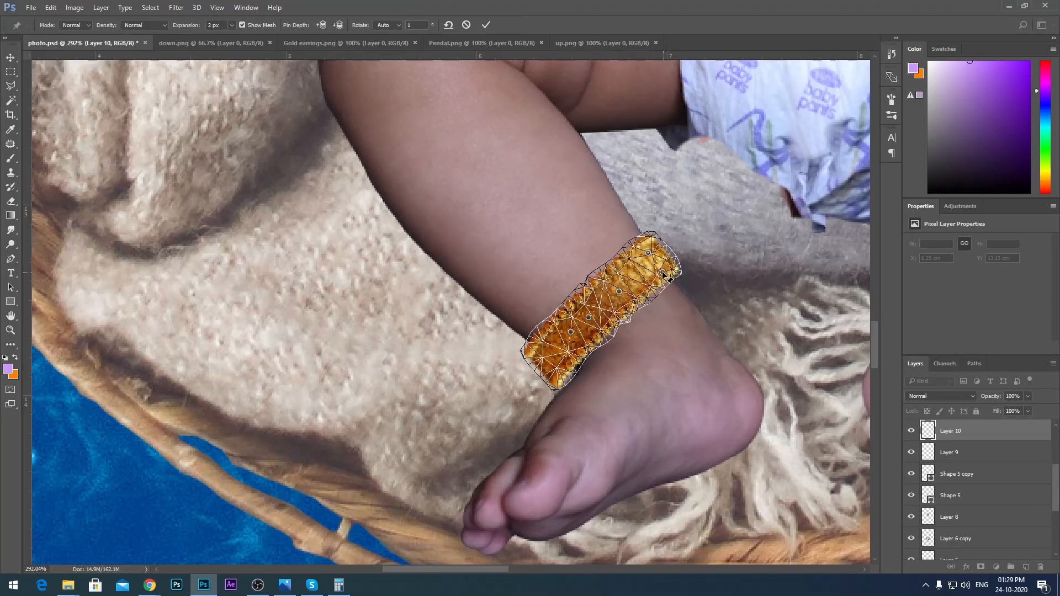
pyautogui.press('Return')
pyautogui.scroll(-4, 611, 338)
# Erase and smudge away the silver anklet remnants around the other ankle's gold anklet on Layer 6 copy.
pyautogui.scroll(6, 752, 326)
pyautogui.click(627, 335)
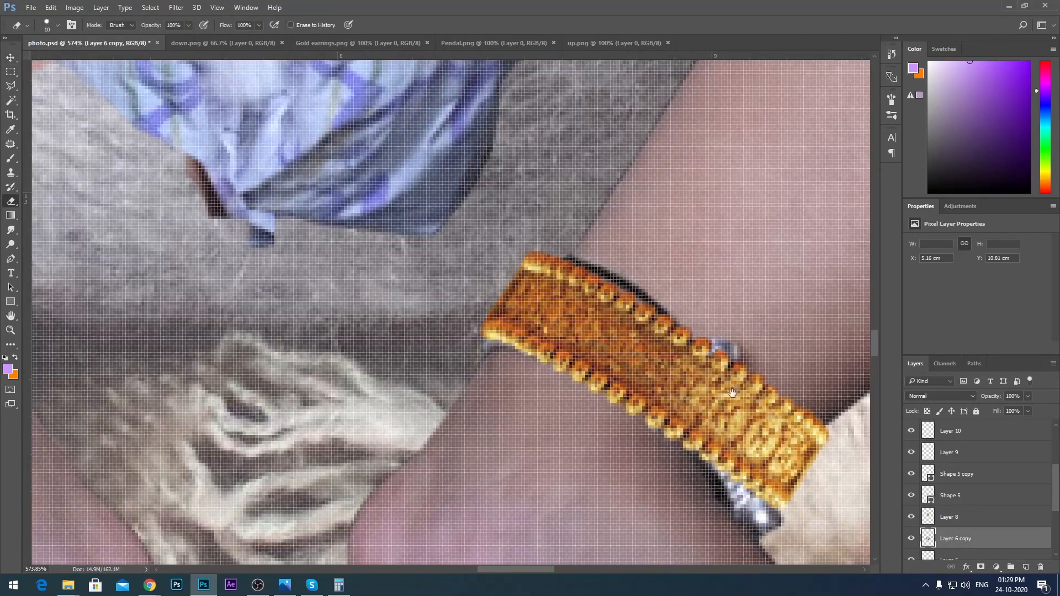
pyautogui.moveTo(715, 364); pyautogui.dragTo(609, 268)
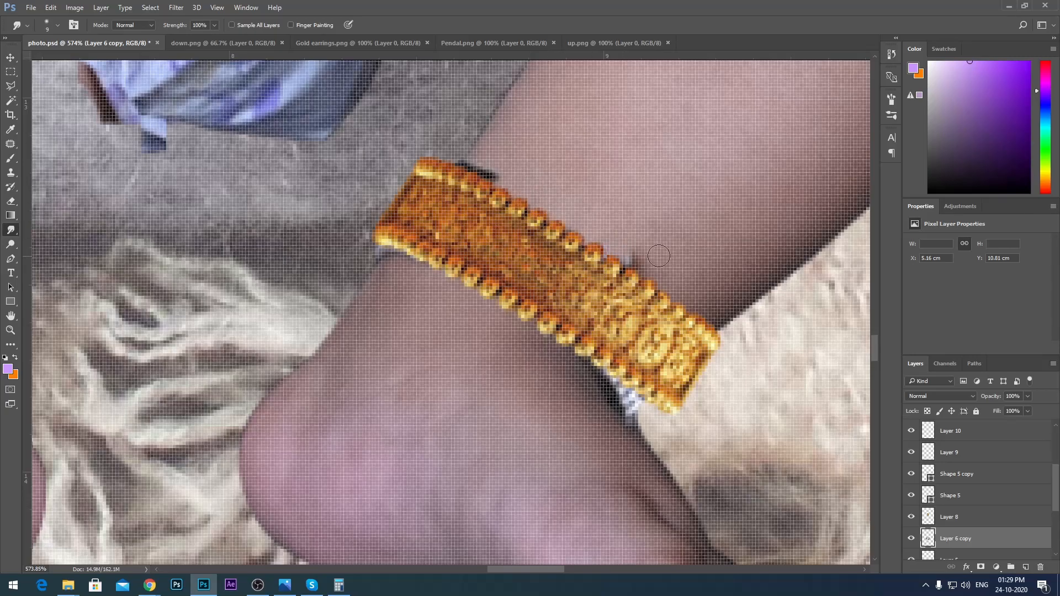
pyautogui.scroll(-8, 651, 416)
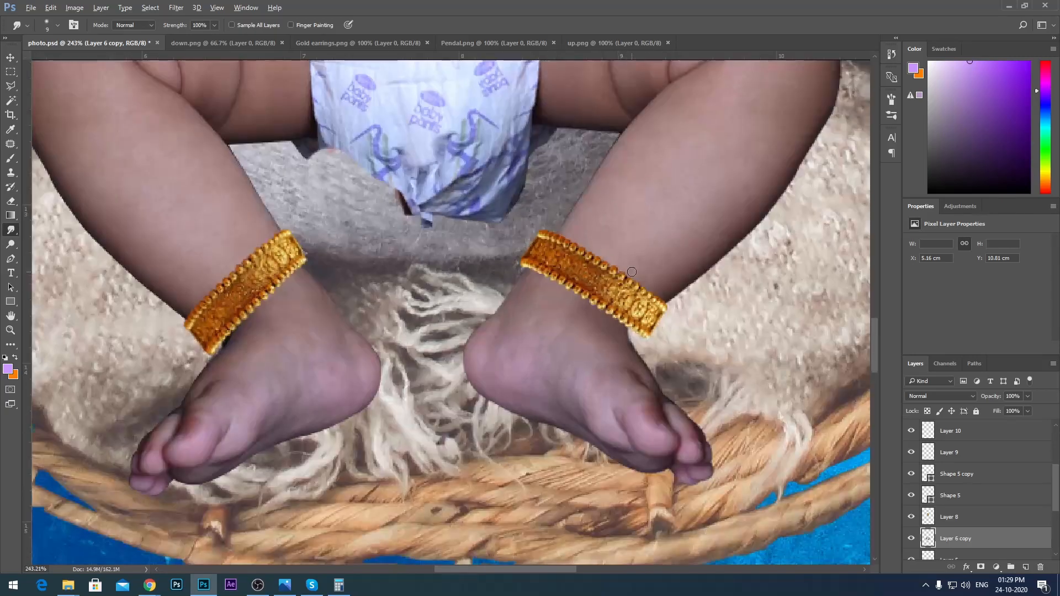
# Copy the up.png cloth into photo.psd, close up.png, and position the cloth over the baby's waist and upper legs.
pyautogui.moveTo(530, 332); pyautogui.dragTo(543, 285)
pyautogui.moveTo(605, 43); pyautogui.dragTo(629, 120)
pyautogui.press('v')
pyautogui.moveTo(789, 287); pyautogui.dragTo(454, 360)
pyautogui.hotkey('ctrl', 'w')
pyautogui.scroll(2, 981, 423)
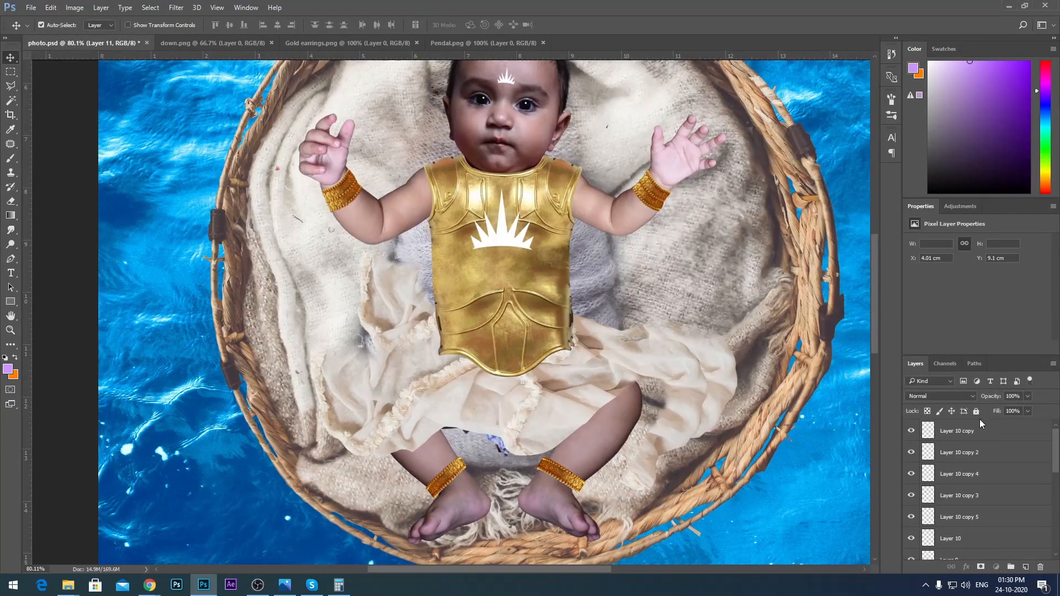
pyautogui.moveTo(573, 376); pyautogui.dragTo(556, 379)
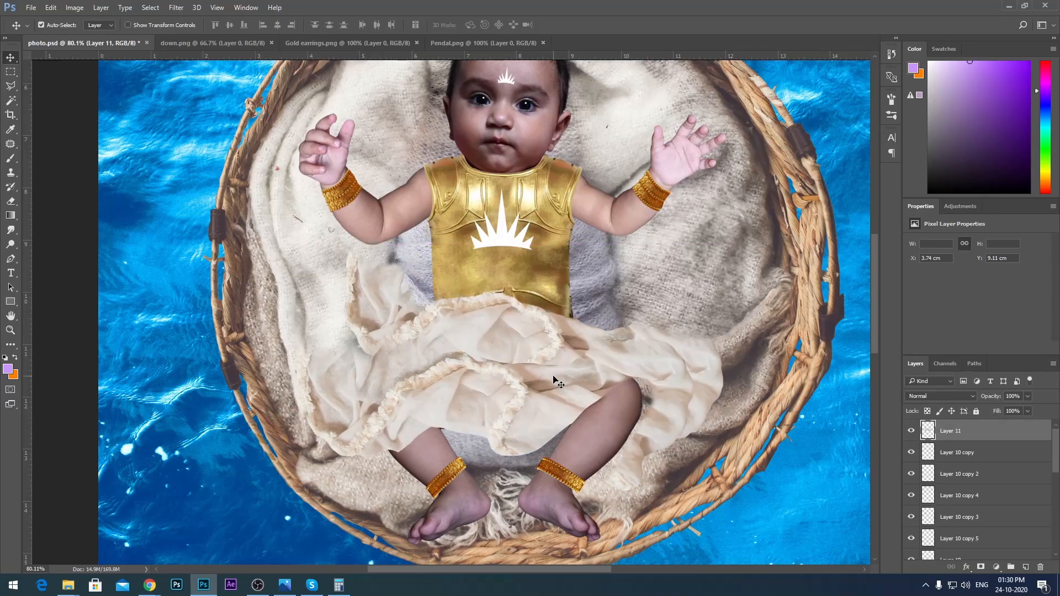
pyautogui.scroll(-5, 403, 293)
pyautogui.scroll(7, 405, 298)
# Undock Pendal.png, Gold earrings.png and down.png, and copy the down.png cloth into photo.psd.
pyautogui.moveTo(470, 43); pyautogui.dragTo(513, 130)
pyautogui.moveTo(344, 43); pyautogui.dragTo(405, 116)
pyautogui.moveTo(210, 43); pyautogui.dragTo(441, 177)
pyautogui.moveTo(563, 313); pyautogui.dragTo(364, 232)
pyautogui.hotkey('ctrl', 'w')
pyautogui.hotkey('ctrl', 'w')
pyautogui.click(398, 117)
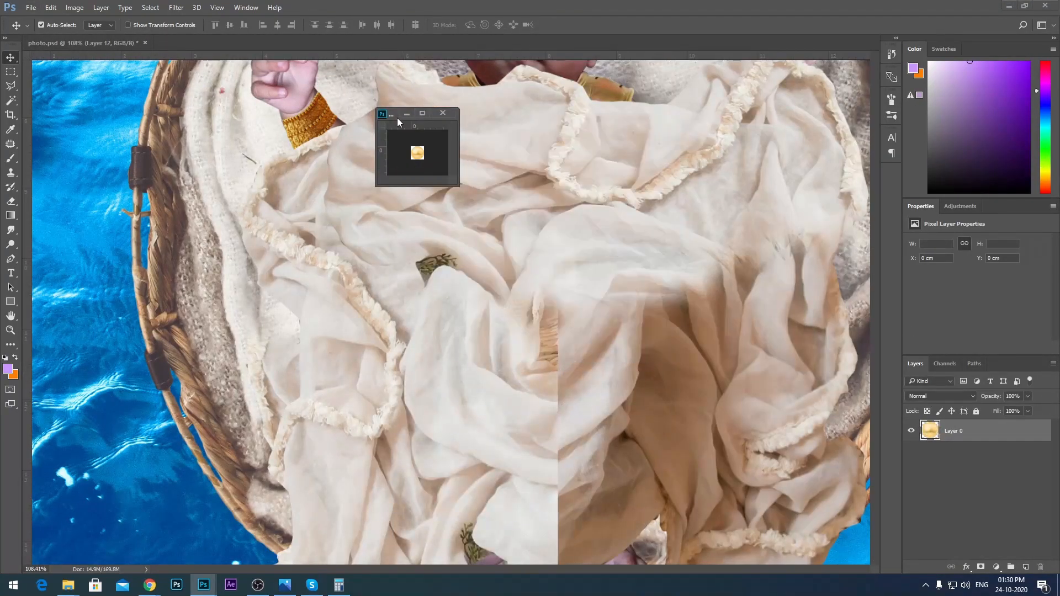
pyautogui.hotkey('ctrl', 'w')
# Move the cloth on Layer 12 below Layer 3 and resize it to line the basket behind the baby.
pyautogui.scroll(-5, 596, 204)
pyautogui.moveTo(950, 442); pyautogui.dragTo(950, 495)
pyautogui.scroll(-5, 687, 249)
pyautogui.scroll(2, 651, 237)
pyautogui.hotkey('ctrl', 't')
pyautogui.moveTo(662, 223); pyautogui.dragTo(648, 176)
pyautogui.press('Return')
pyautogui.hotkey('ctrl', '0')
pyautogui.scroll(6, 441, 246)
pyautogui.scroll(-4, 575, 301)
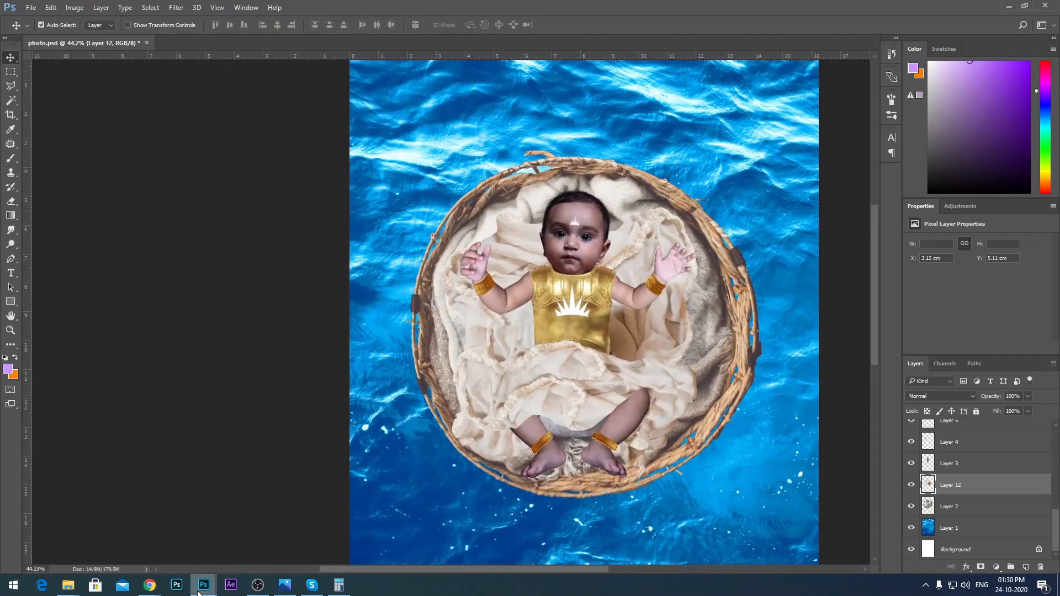
# Copy the sun pendant into photo.psd, move Layer 13 to the top, and scale it to about 36.8% on the breastplate.
pyautogui.click(204, 585)
pyautogui.moveTo(575, 254); pyautogui.dragTo(586, 406)
pyautogui.click(670, 125)
pyautogui.moveTo(981, 543); pyautogui.dragTo(971, 428)
pyautogui.scroll(4, 574, 323)
pyautogui.hotkey('ctrl', 't')
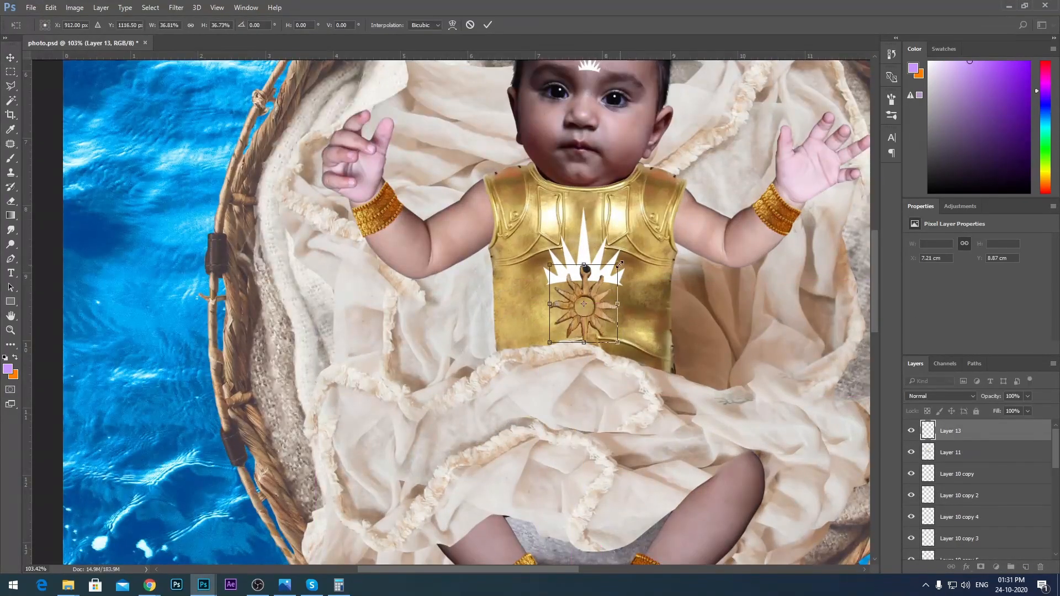
pyautogui.press('Return')
pyautogui.scroll(-2, 586, 287)
# Copy the gold earring from Gold earrings.png into photo.psd and place one earring below each of the baby's ears.
pyautogui.click(203, 585)
pyautogui.click(255, 544)
pyautogui.moveTo(417, 153); pyautogui.dragTo(552, 161)
pyautogui.click(450, 114)
pyautogui.scroll(8, 547, 159)
pyautogui.moveTo(578, 183); pyautogui.dragTo(477, 196)
pyautogui.scroll(-8, 603, 298)
pyautogui.moveTo(603, 302); pyautogui.dragTo(412, 283)
pyautogui.scroll(6, 412, 282)
pyautogui.scroll(-6, 480, 270)
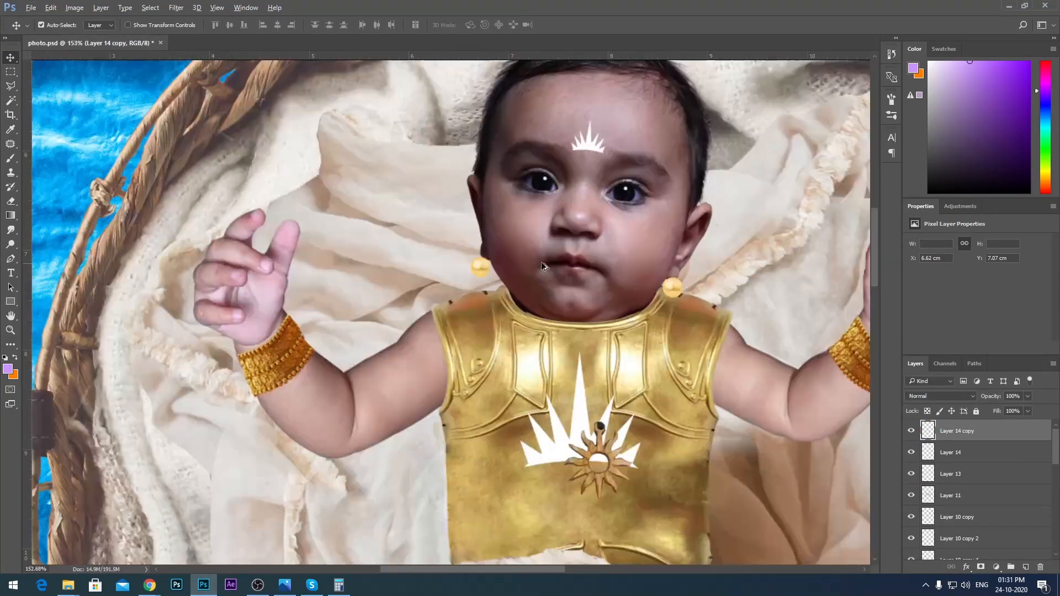
# Smudge the hooks of both gold earrings on Layer 14 and Layer 14 copy so they blend into the earlobes.
pyautogui.scroll(9, 695, 276)
pyautogui.click(571, 326)
pyautogui.scroll(2, 568, 317)
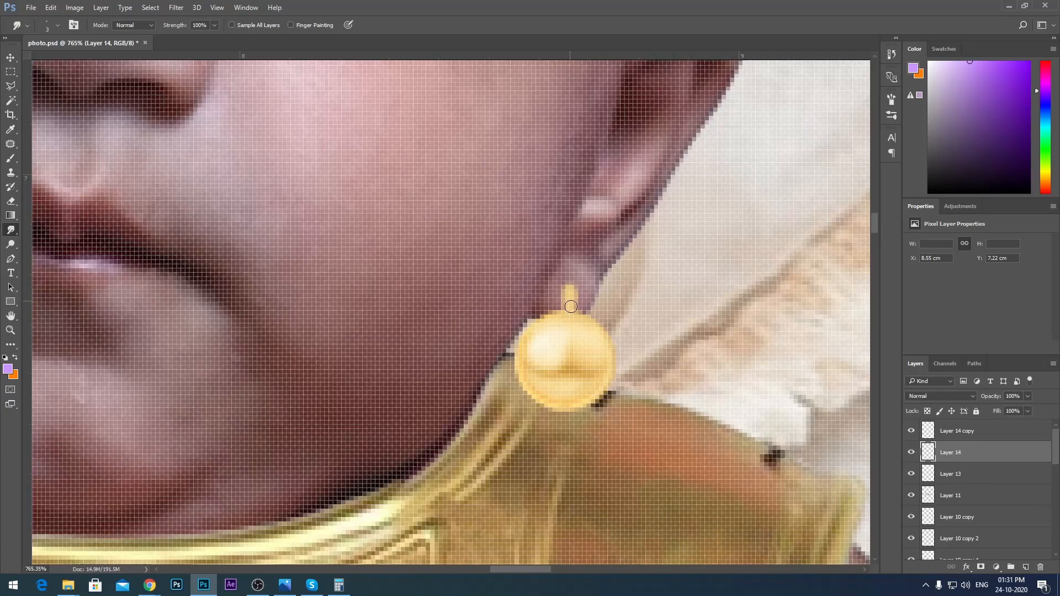
pyautogui.scroll(-7, 570, 304)
pyautogui.scroll(9, 469, 310)
pyautogui.keyDown('ctrl'); pyautogui.click(478, 340); pyautogui.keyUp('ctrl')
pyautogui.moveTo(490, 314); pyautogui.dragTo(490, 258)
pyautogui.scroll(-16, 491, 265)
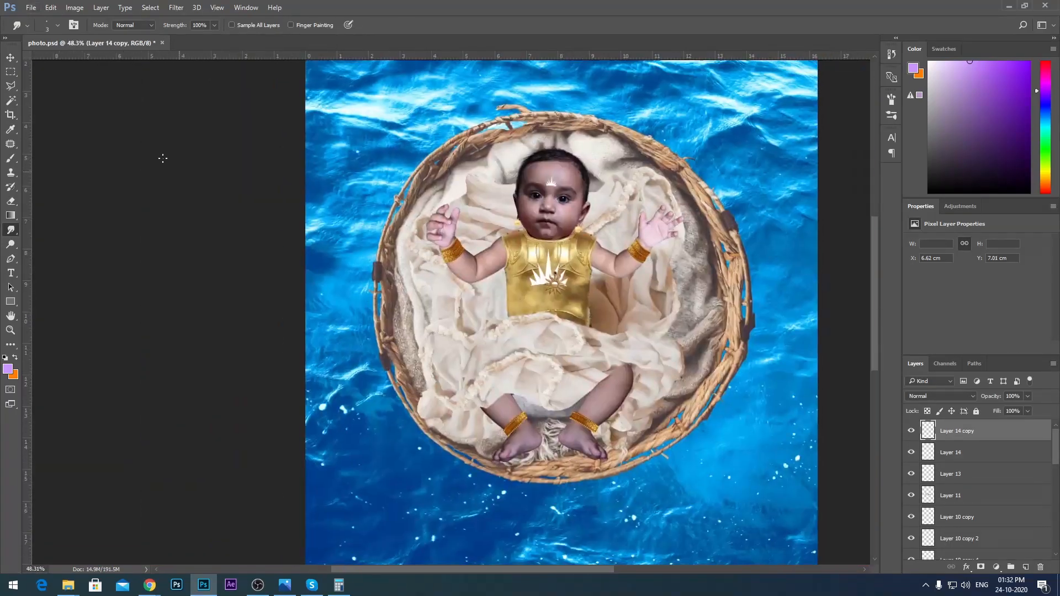
# Deselect the earring layer and save photo.psd.
pyautogui.press('v')
pyautogui.click(135, 133)
pyautogui.scroll(-2, 166, 165)
pyautogui.hotkey('ctrl', 's')
# Paint a thin black necklace cord on Layer 15 from both sides of the neck to the sun pendant.
pyautogui.scroll(5, 404, 303)
pyautogui.scroll(2, 442, 296)
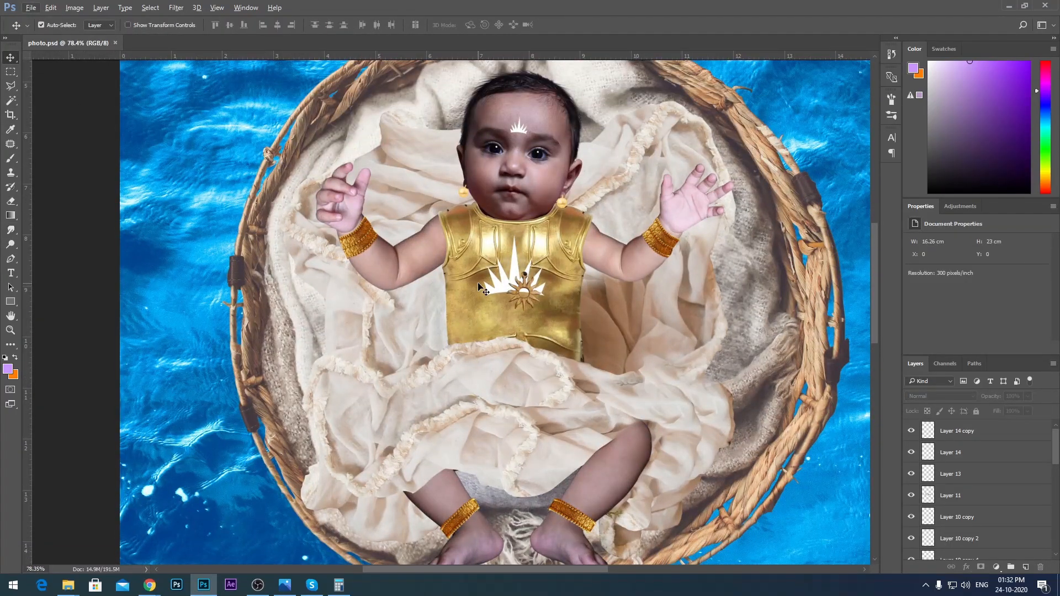
pyautogui.scroll(6, 479, 287)
pyautogui.click(8, 369)
pyautogui.click(454, 428)
pyautogui.click(699, 284)
pyautogui.press('[')
pyautogui.press('[')
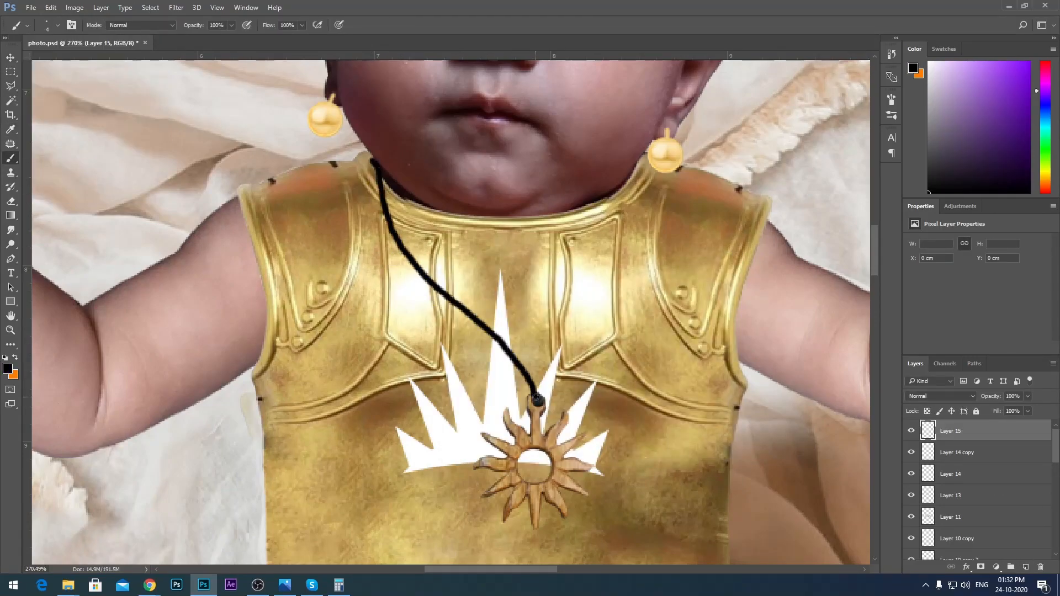
pyautogui.scroll(-1, 536, 399)
pyautogui.moveTo(610, 214); pyautogui.dragTo(612, 203)
pyautogui.scroll(-12, 596, 248)
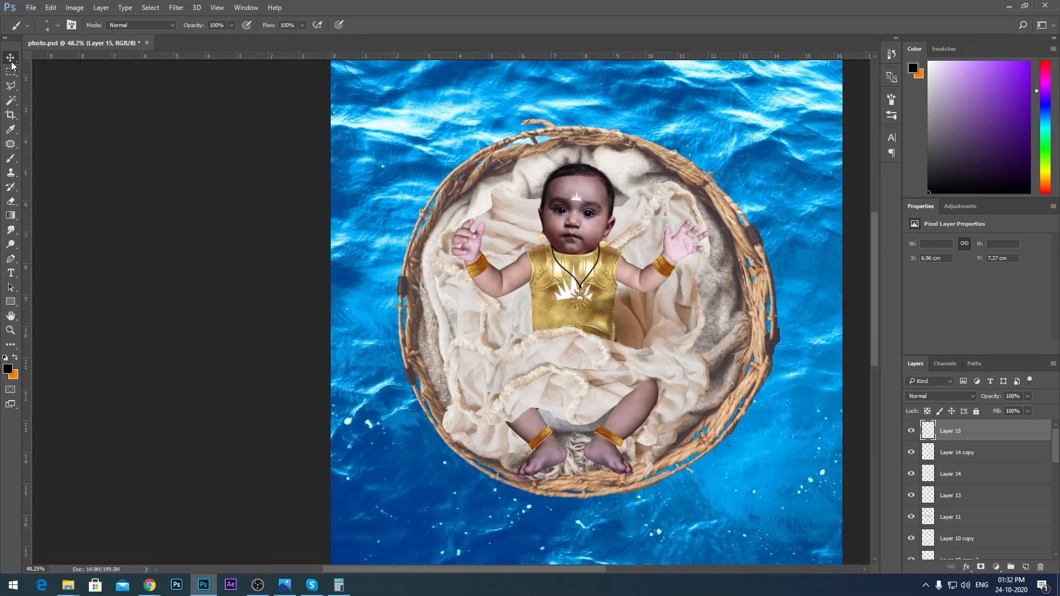
# Deselect the necklace cord layer and save photo.psd.
pyautogui.click(11, 58)
pyautogui.click(193, 165)
pyautogui.scroll(5, 546, 255)
pyautogui.hotkey('ctrl', 's')
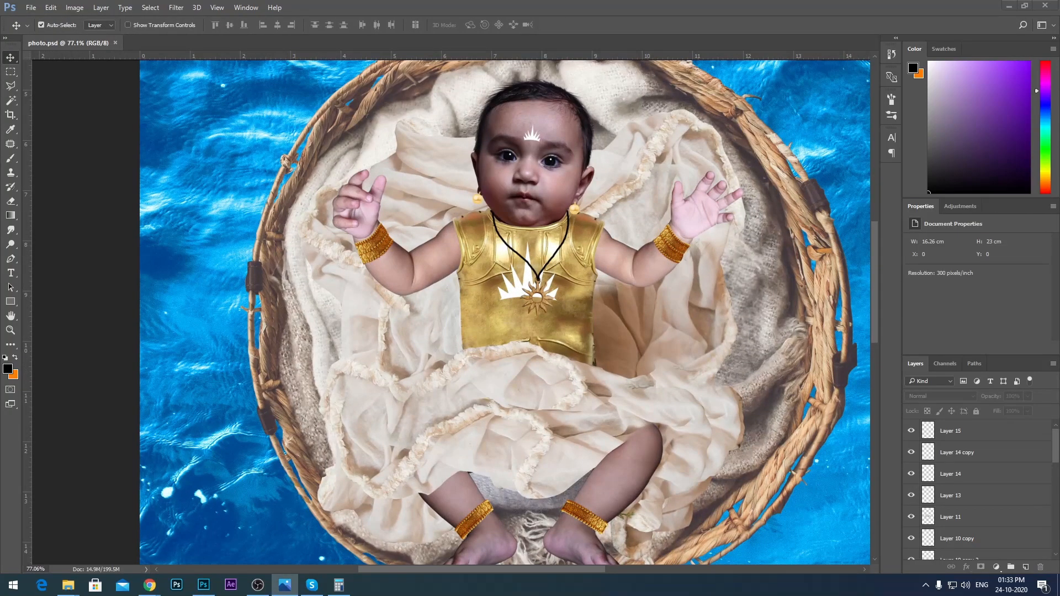
# Add Layer 16 above Layer 2 and Layer 17 above Layer 12 for shadow painting with a soft 300 px black brush.
pyautogui.scroll(-3, 596, 306)
pyautogui.scroll(2, 596, 307)
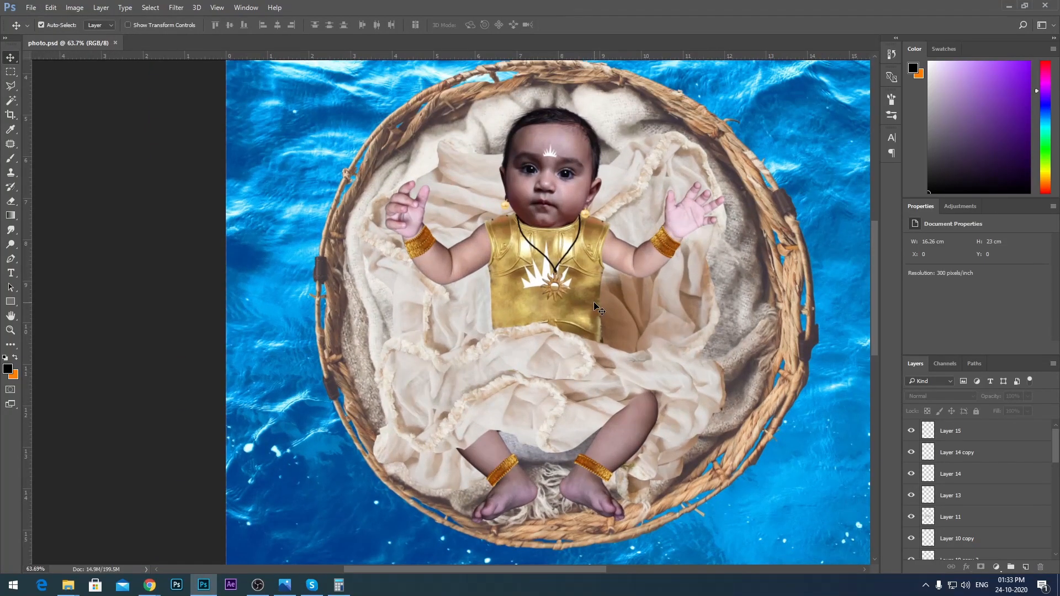
pyautogui.scroll(-3, 596, 307)
pyautogui.scroll(6, 447, 182)
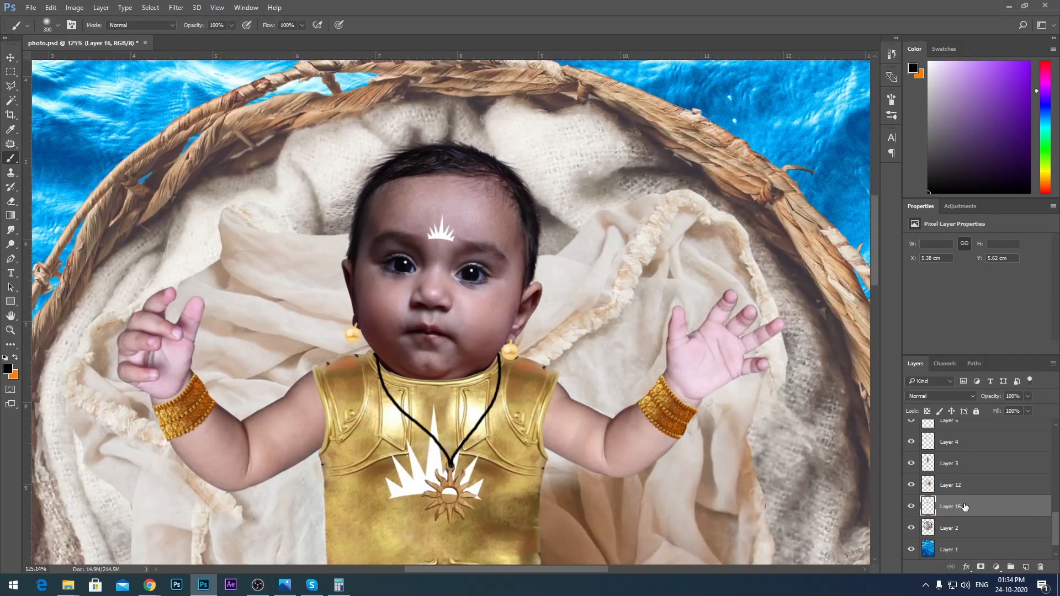
pyautogui.click(947, 485)
pyautogui.scroll(-4, 418, 368)
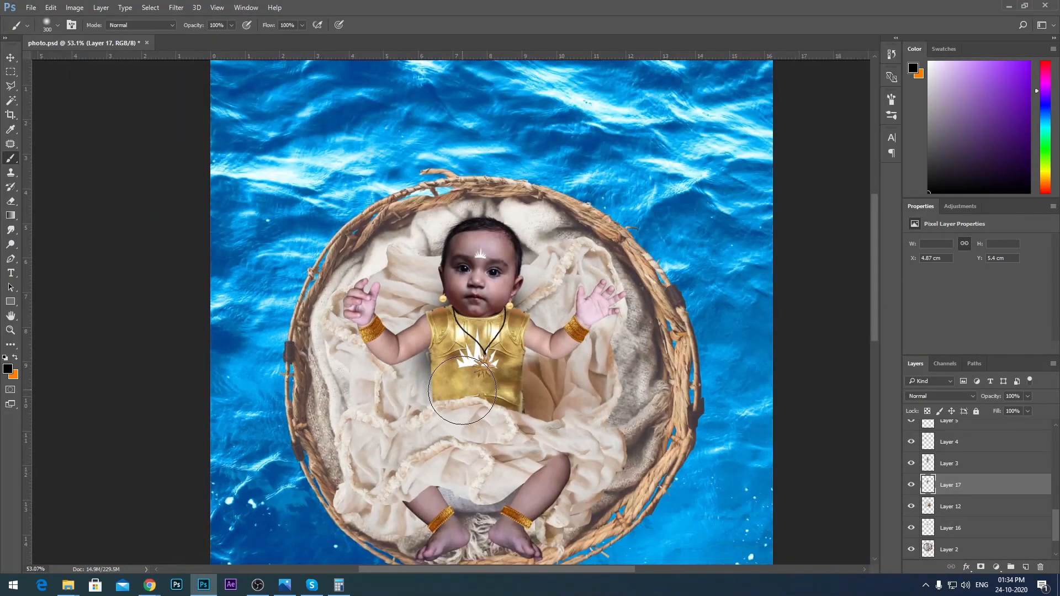
# Paint soft black shadows on the cloth around the baby's head and body on Layer 17.
pyautogui.scroll(6, 499, 456)
pyautogui.scroll(4, 476, 243)
pyautogui.moveTo(436, 196); pyautogui.dragTo(523, 204)
pyautogui.scroll(-9, 485, 232)
pyautogui.scroll(6, 505, 436)
pyautogui.moveTo(419, 353)
pyautogui.mouseDown()
pyautogui.moveTo(435, 313)
pyautogui.moveTo(469, 331)
pyautogui.mouseUp()
pyautogui.scroll(-7, 517, 309)
pyautogui.scroll(5, 518, 309)
# Lower the brush opacity to 41% and deepen the shadows around the baby's arms, torso and legs on Layer 17.
pyautogui.click(230, 26)
pyautogui.scroll(-5, 509, 328)
pyautogui.scroll(5, 509, 328)
pyautogui.scroll(-5, 552, 310)
pyautogui.scroll(5, 622, 252)
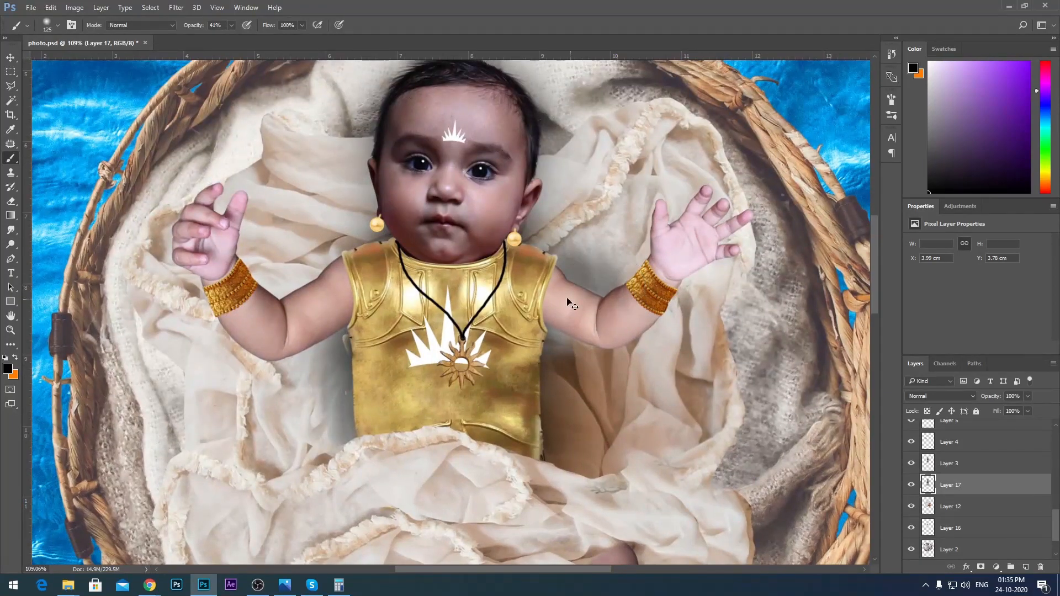
pyautogui.moveTo(585, 265); pyautogui.dragTo(647, 274)
pyautogui.scroll(-5, 552, 276)
pyautogui.scroll(5, 386, 287)
pyautogui.moveTo(385, 255); pyautogui.dragTo(343, 315)
pyautogui.scroll(-6, 409, 310)
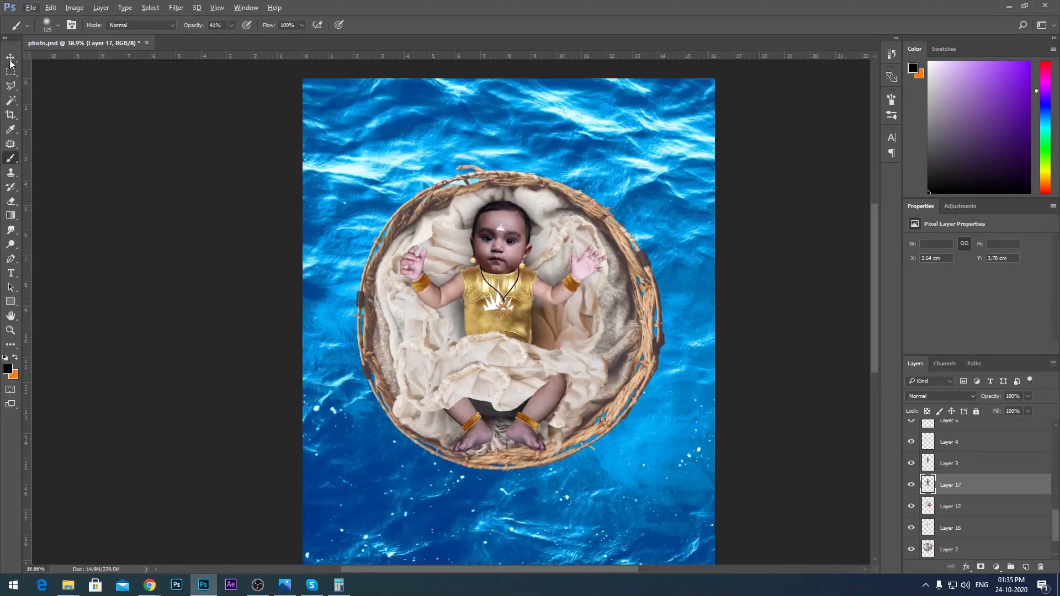
# Add Layer 18 below Layer 11 and shade beneath the edges of the covering cloth with the 41% opacity black brush.
pyautogui.scroll(3, 523, 290)
pyautogui.hotkey('ctrl', 'shift', 'alt', 'n')
pyautogui.scroll(4, 414, 446)
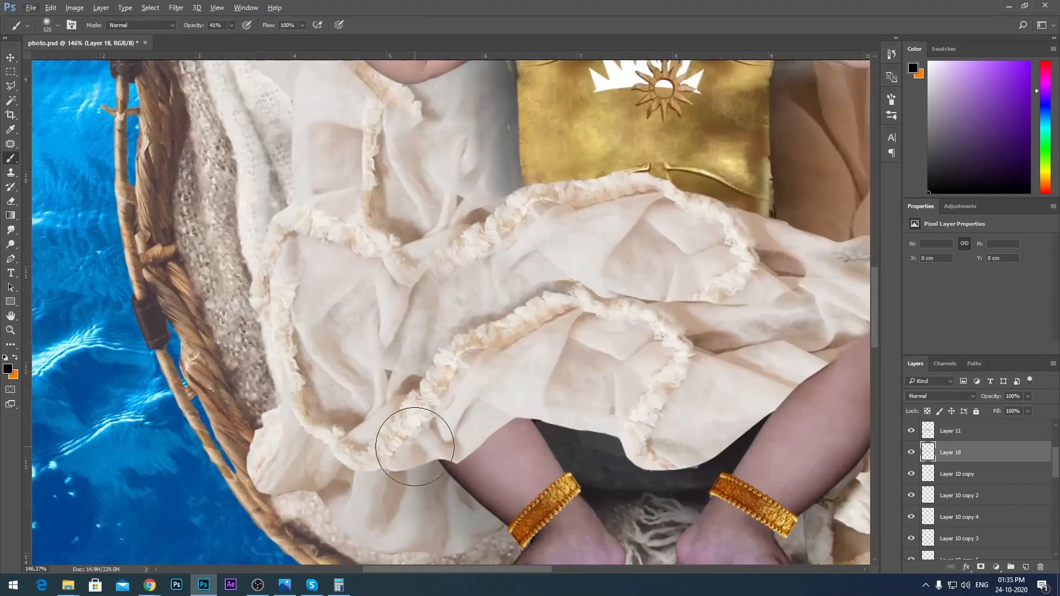
pyautogui.scroll(-6, 653, 432)
pyautogui.scroll(2, 772, 360)
pyautogui.scroll(-1, 569, 325)
pyautogui.scroll(3, 569, 324)
pyautogui.scroll(-1, 608, 326)
# Shade the basket lining around the cloth on Layer 16 with a soft 200 px black brush at 41% opacity.
pyautogui.press('v')
pyautogui.click(216, 8)
pyautogui.click(544, 454)
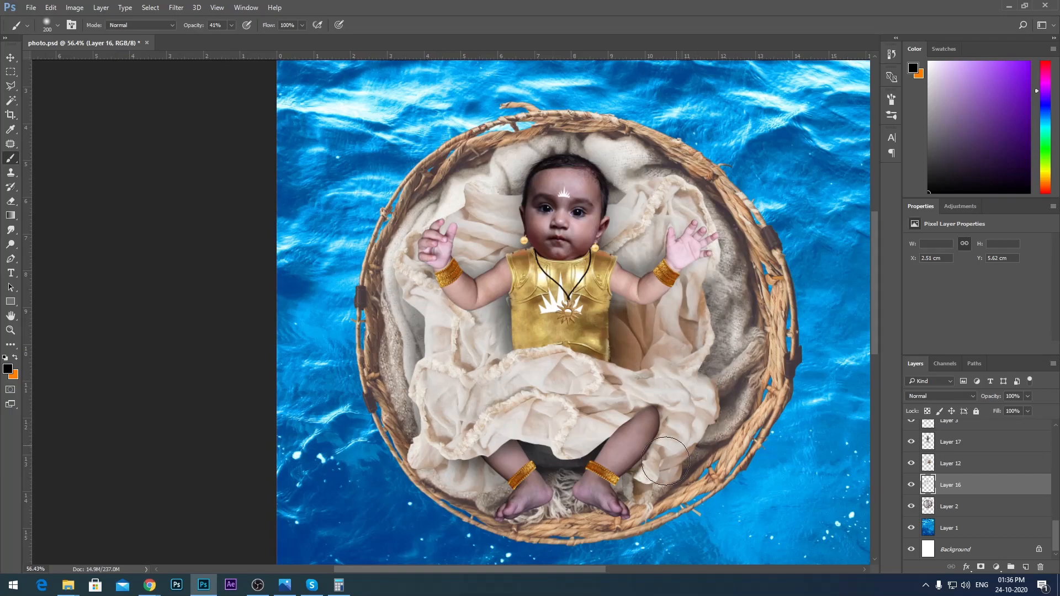
pyautogui.scroll(-5, 683, 284)
pyautogui.hotkey('ctrl', '0')
pyautogui.press('v')
pyautogui.click(248, 158)
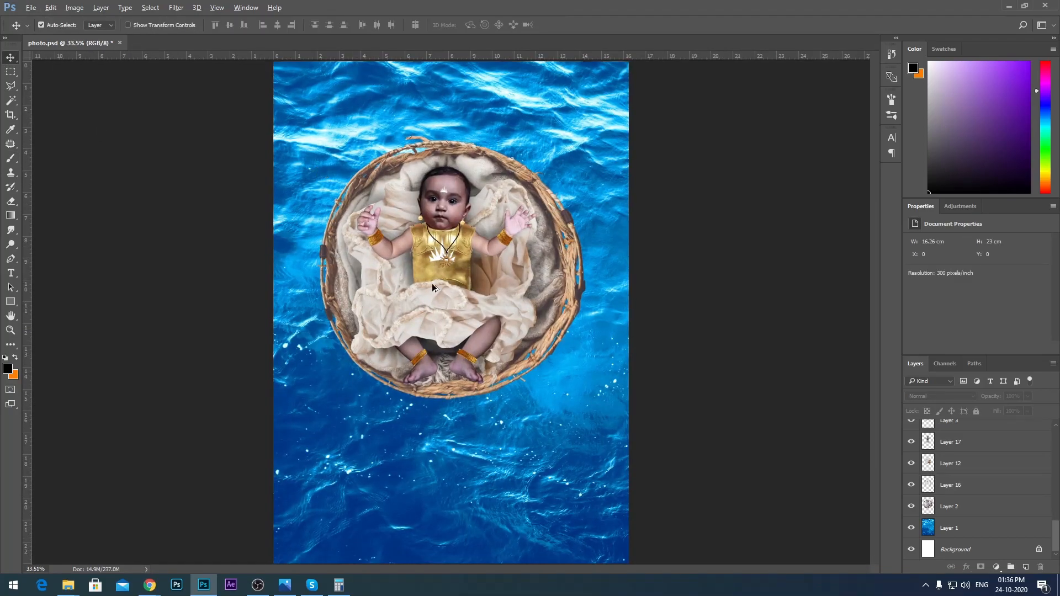
# Add Layer 19 above the water on Layer 1 and fill it with black.
pyautogui.scroll(7, 422, 224)
pyautogui.scroll(-3, 585, 293)
pyautogui.hotkey('alt', 'BackSpace')
pyautogui.scroll(-3, 353, 204)
pyautogui.scroll(6, 464, 228)
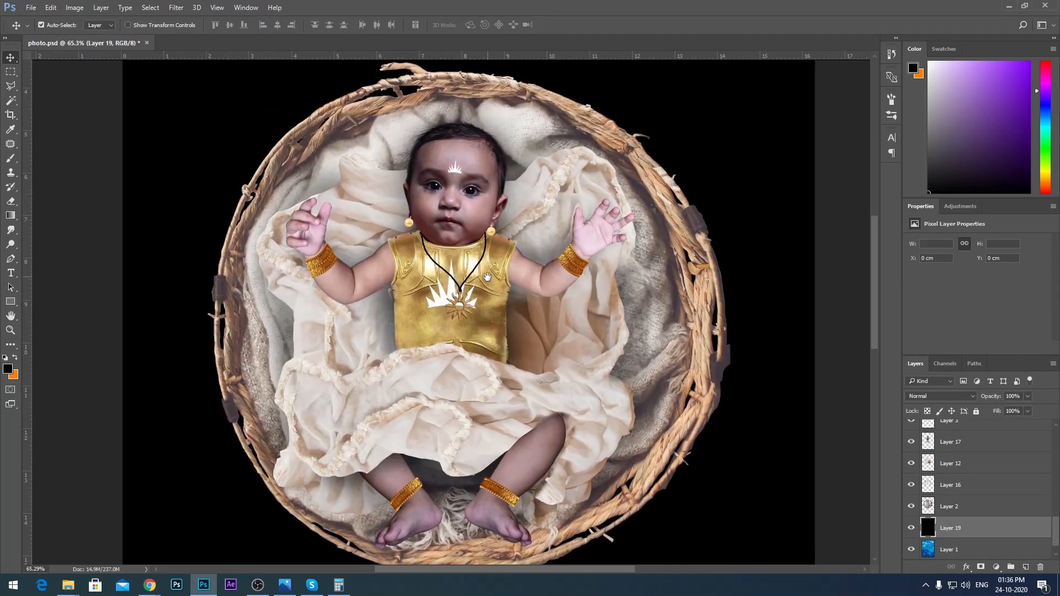
# Darken the basket layer with a Brightness/Contrast adjustment and compare the composite with the black background hidden and shown.
pyautogui.click(670, 243)
pyautogui.click(74, 8)
pyautogui.moveTo(95, 34)
pyautogui.click(238, 35)
pyautogui.moveTo(787, 378); pyautogui.dragTo(773, 379)
pyautogui.click(875, 366)
pyautogui.scroll(-9, 451, 271)
pyautogui.hotkey('ctrl', '0')
pyautogui.click(912, 527)
pyautogui.click(911, 528)
# Erase part of the forehead sun emblem's lower edge on the Shape 5 layer with a soft eraser.
pyautogui.scroll(6, 430, 267)
pyautogui.scroll(2, 431, 270)
pyautogui.press('e')
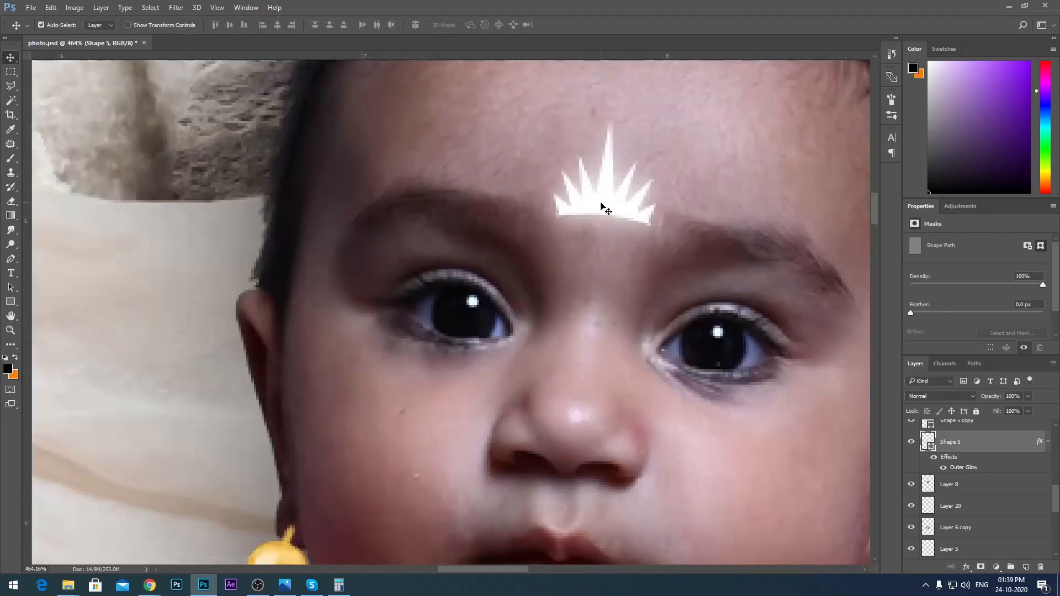
pyautogui.press('e')
pyautogui.click(57, 26)
pyautogui.click(68, 165)
pyautogui.click(621, 213)
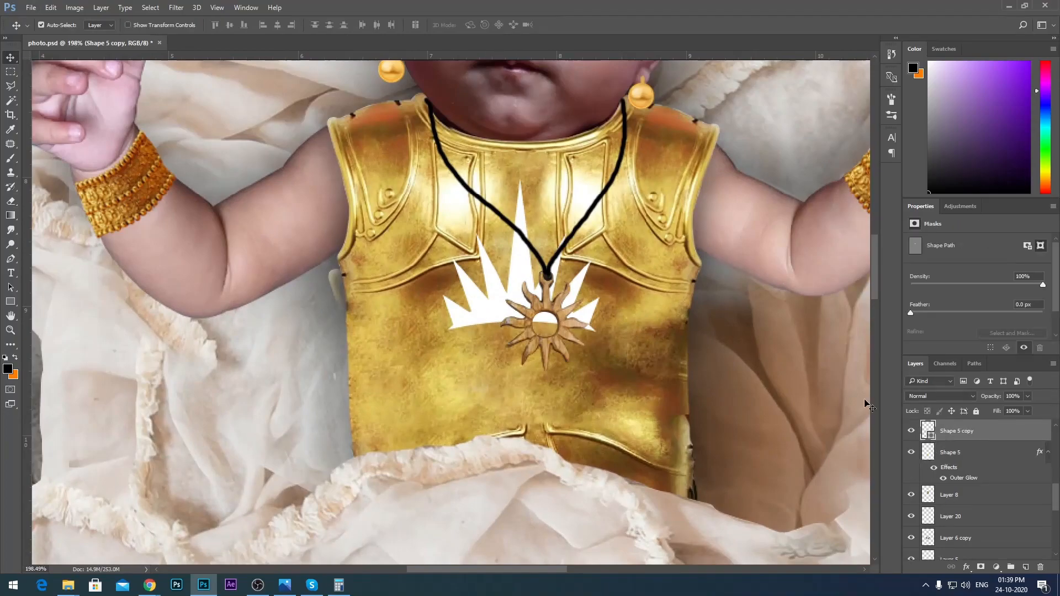
# Apply an orange Outer Glow to the chest sun emblem on Shape 5 copy.
pyautogui.click(591, 355)
pyautogui.moveTo(748, 264); pyautogui.dragTo(756, 275)
pyautogui.click(734, 219)
pyautogui.moveTo(605, 403); pyautogui.dragTo(604, 411)
pyautogui.click(590, 289)
pyautogui.moveTo(579, 262); pyautogui.dragTo(688, 342)
pyautogui.moveTo(712, 493); pyautogui.dragTo(712, 500)
pyautogui.click(810, 364)
pyautogui.click(734, 219)
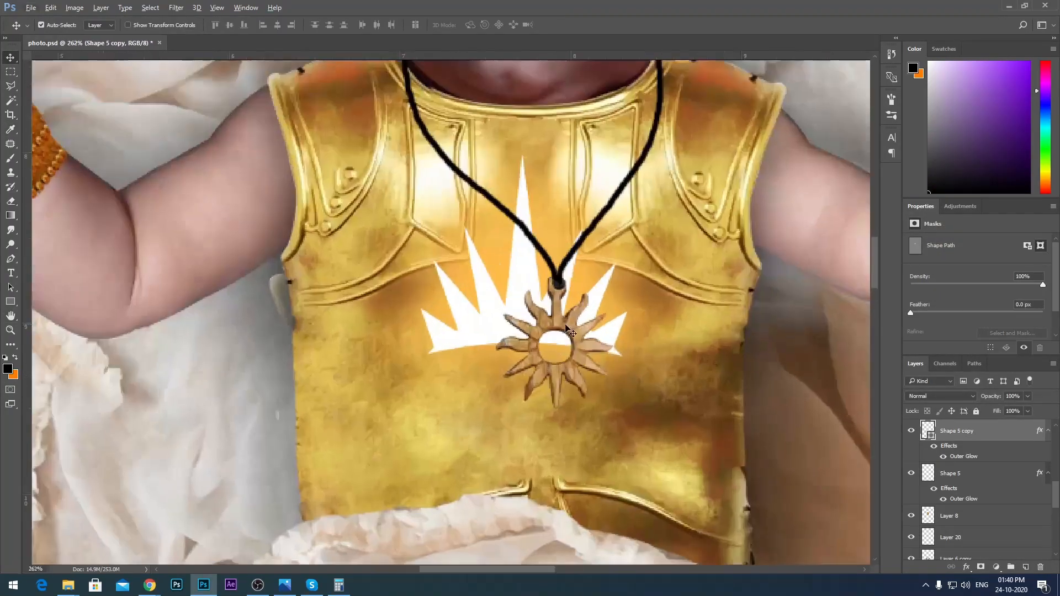
# Shade beneath the sun pendant on Layer 21 and brighten the pendant on Layer 13 with Brightness/Contrast.
pyautogui.click(629, 384)
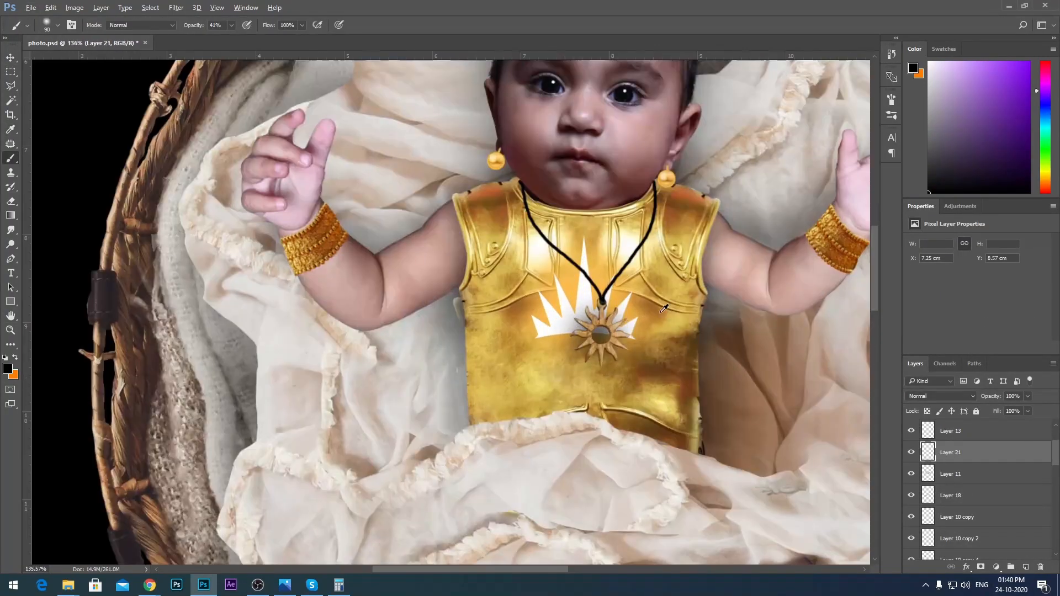
pyautogui.click(75, 7)
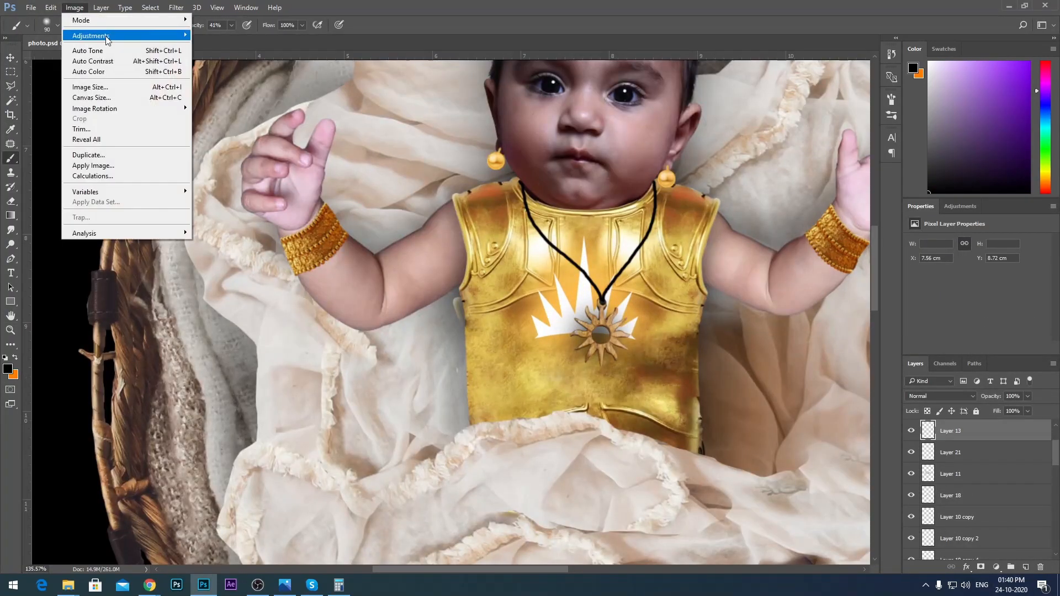
pyautogui.click(221, 32)
pyautogui.moveTo(784, 378); pyautogui.dragTo(801, 378)
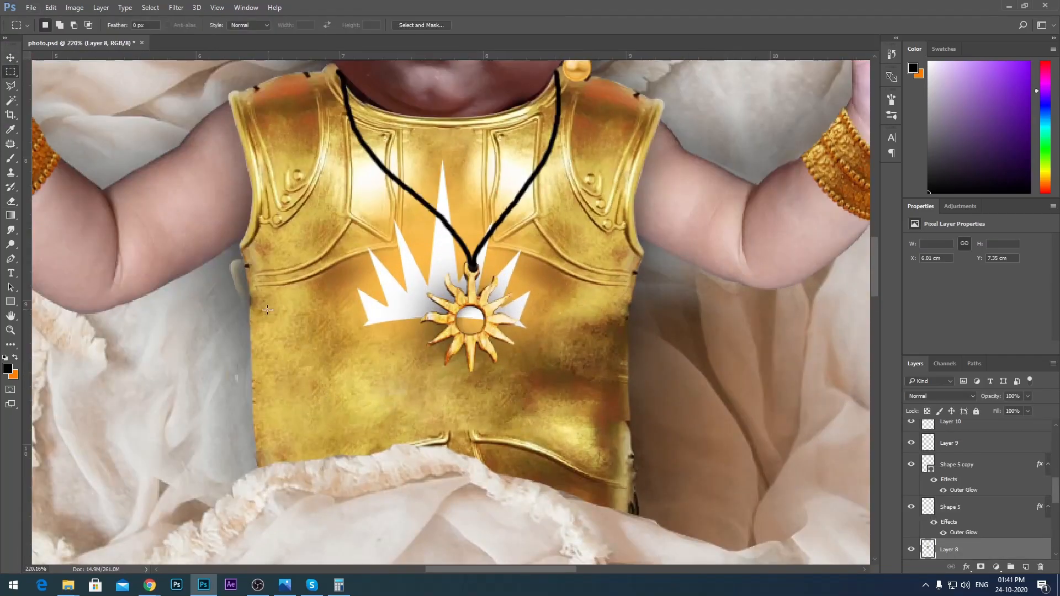
# Copy a clean patch of the breastplate's gold texture to a new layer, then enlarge and position it over the opposite dark side.
pyautogui.moveTo(268, 310); pyautogui.dragTo(387, 442)
pyautogui.hotkey('ctrl', 'j')
pyautogui.press('v')
pyautogui.moveTo(311, 367); pyautogui.dragTo(560, 363)
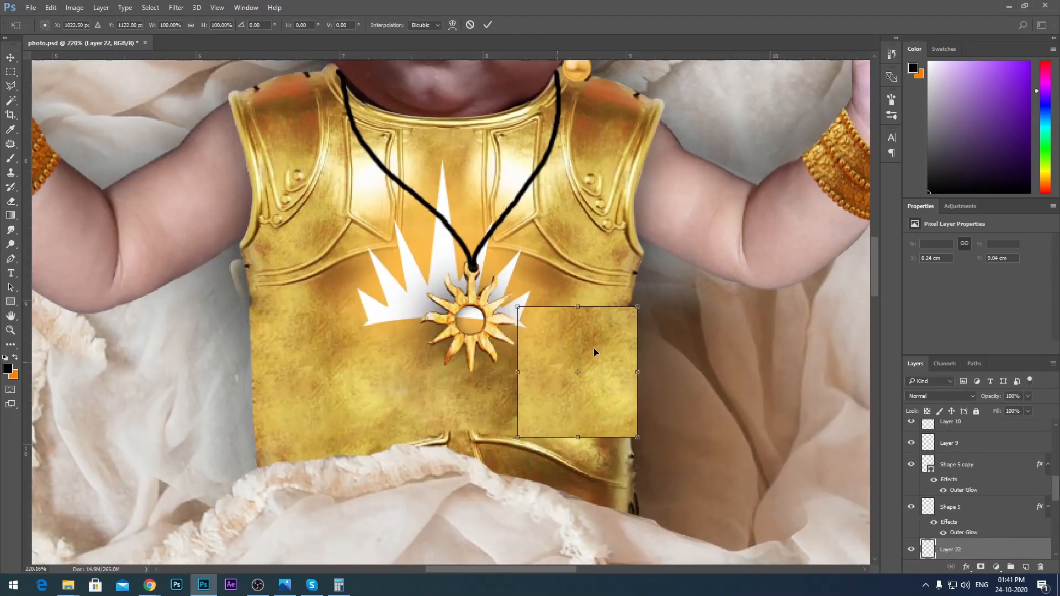
pyautogui.hotkey('ctrl', 't')
pyautogui.moveTo(638, 307); pyautogui.dragTo(663, 280)
pyautogui.moveTo(641, 349); pyautogui.dragTo(628, 348)
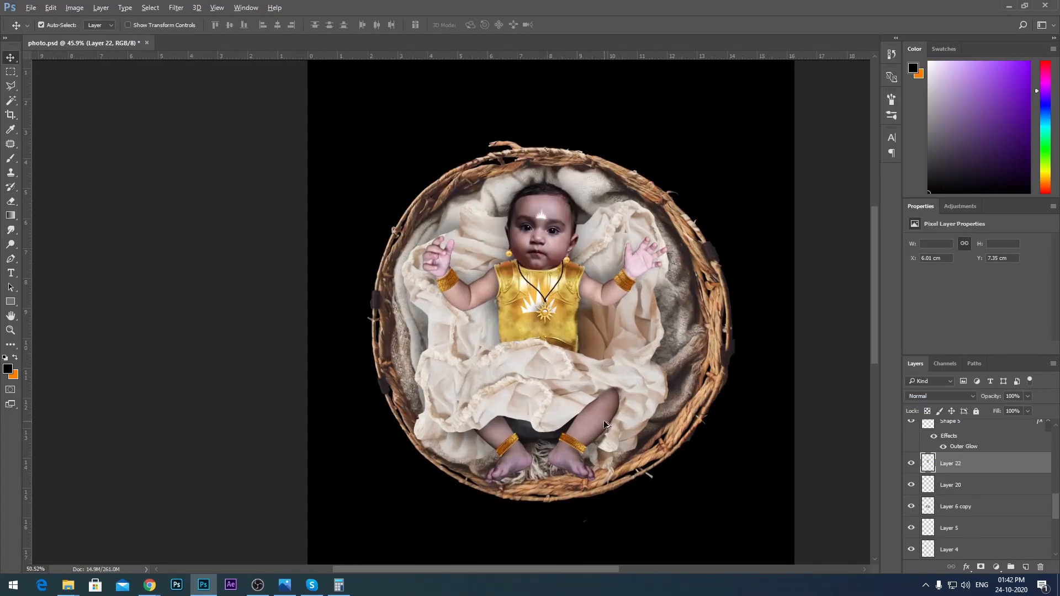
# Merge the Layer 6 copy body layer with the selected layers below it, including Layer 5 and Layer 4.
pyautogui.scroll(2, 605, 425)
pyautogui.click(624, 256)
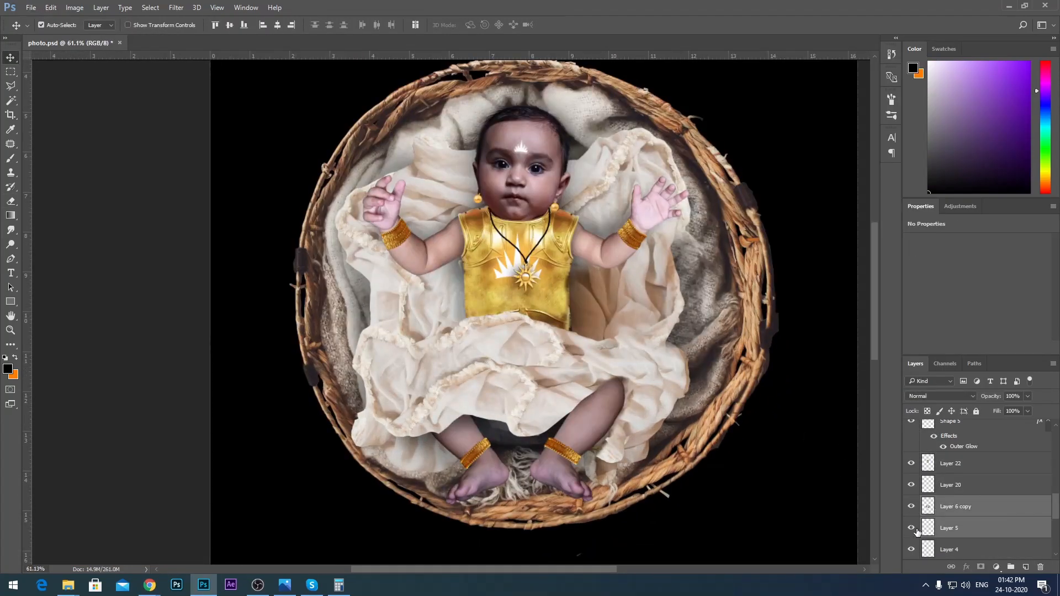
pyautogui.keyDown('ctrl'); pyautogui.click(933, 549); pyautogui.keyUp('ctrl')
pyautogui.scroll(-1, 941, 485)
pyautogui.keyDown('ctrl'); pyautogui.click(945, 506); pyautogui.keyUp('ctrl')
pyautogui.rightClick(950, 507)
pyautogui.click(905, 412)
pyautogui.scroll(-10, 421, 275)
pyautogui.scroll(17, 421, 275)
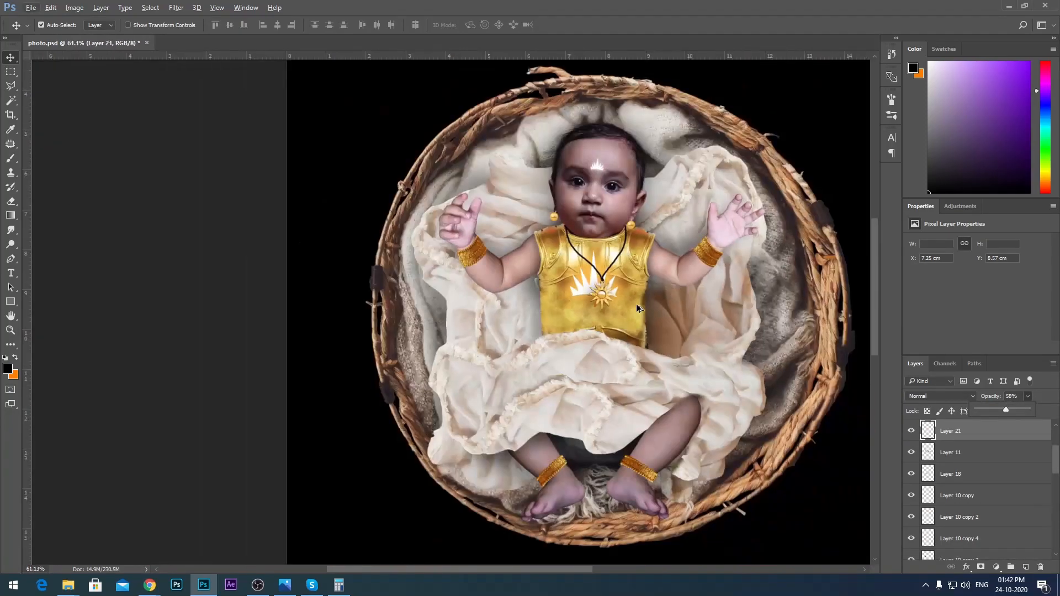
pyautogui.scroll(-3, 562, 220)
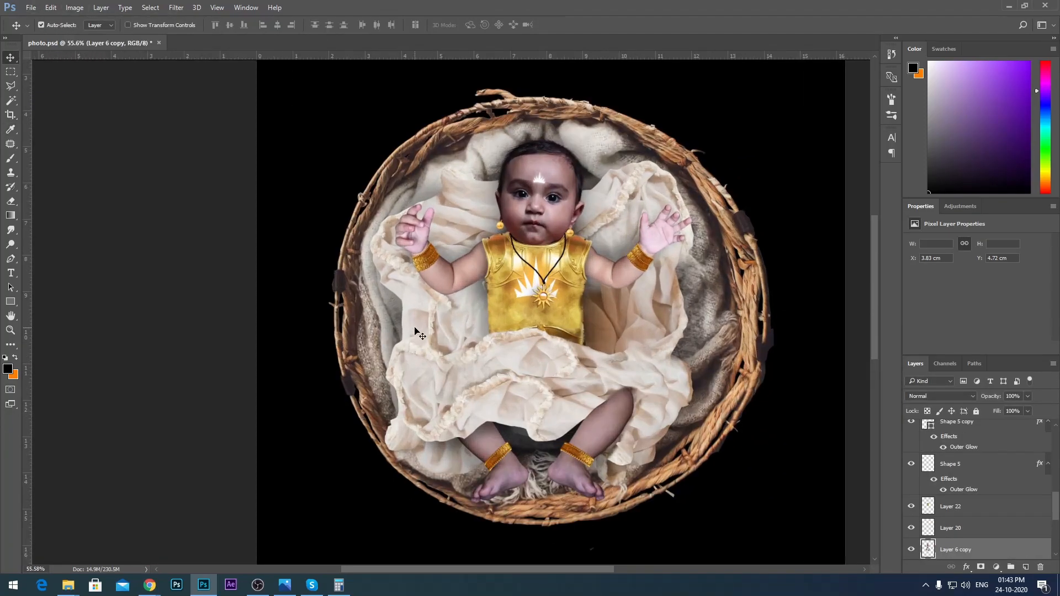
# Desaturate the cream cloth layers and adjust the back cloth on Layer 12 with Brightness/Contrast.
pyautogui.click(74, 8)
pyautogui.moveTo(100, 37)
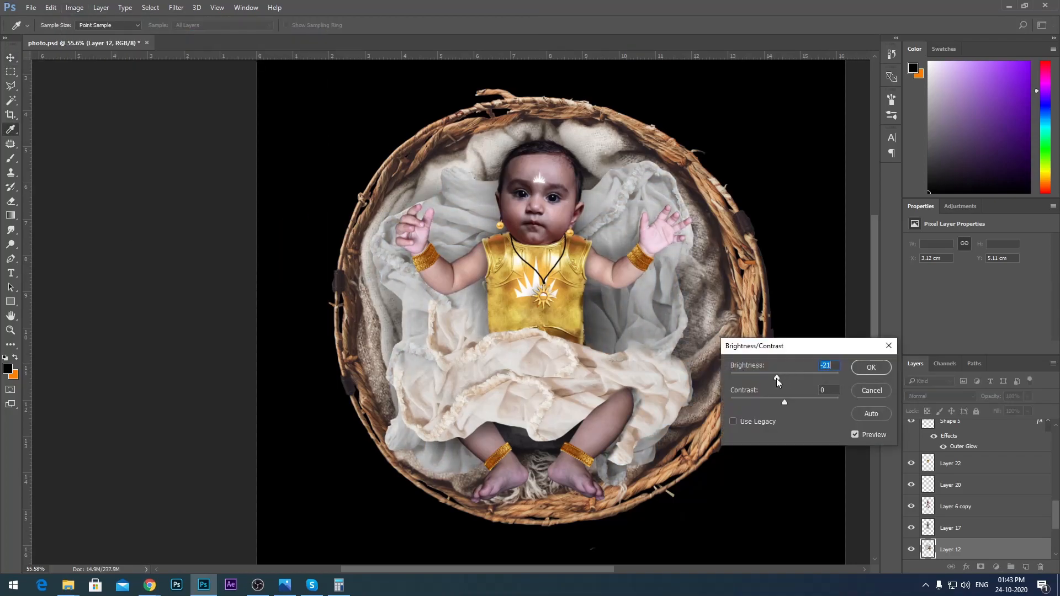
pyautogui.moveTo(776, 378)
pyautogui.mouseDown()
pyautogui.moveTo(808, 393)
pyautogui.moveTo(784, 378)
pyautogui.mouseUp()
pyautogui.click(871, 367)
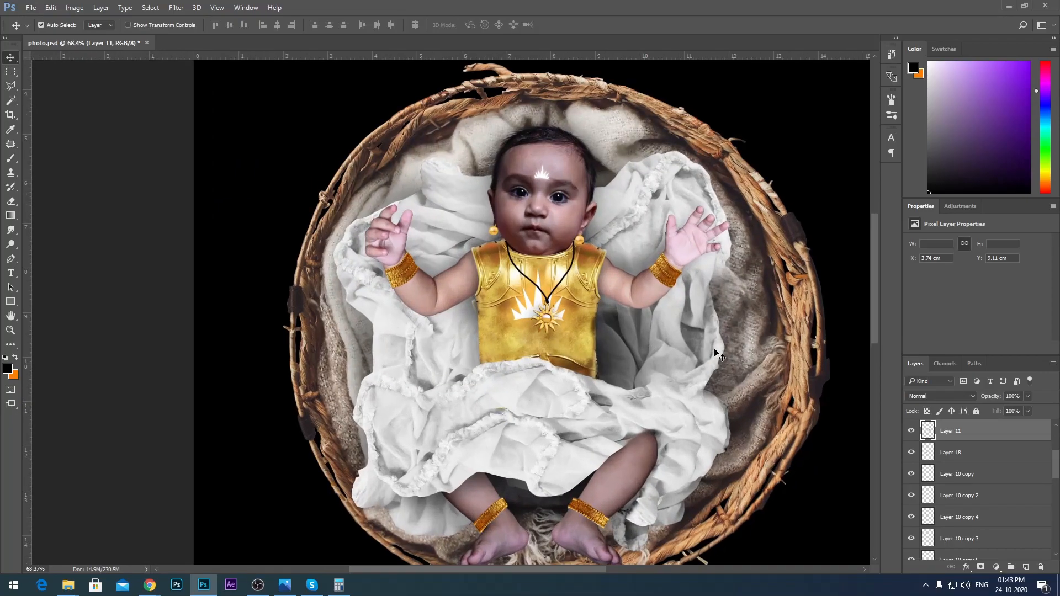
# Retouch the dark gap in the cloth beside the armour's lower side with lighter cloth and undo the last extra change.
pyautogui.moveTo(623, 380); pyautogui.dragTo(661, 338)
pyautogui.press('v')
pyautogui.click(673, 328)
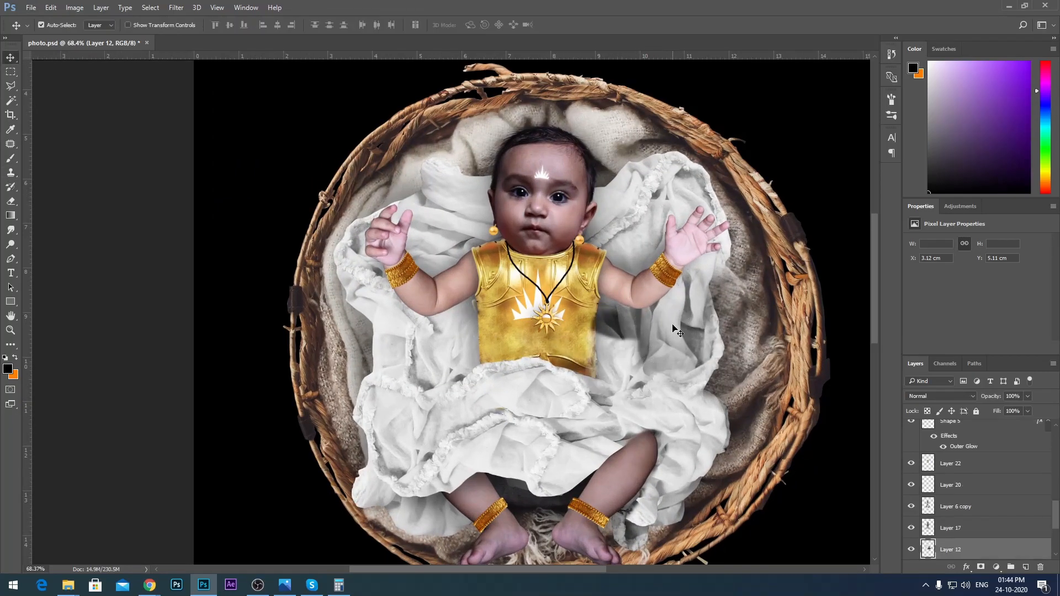
pyautogui.click(666, 331)
pyautogui.press('s')
pyautogui.hotkey('ctrl', 'z')
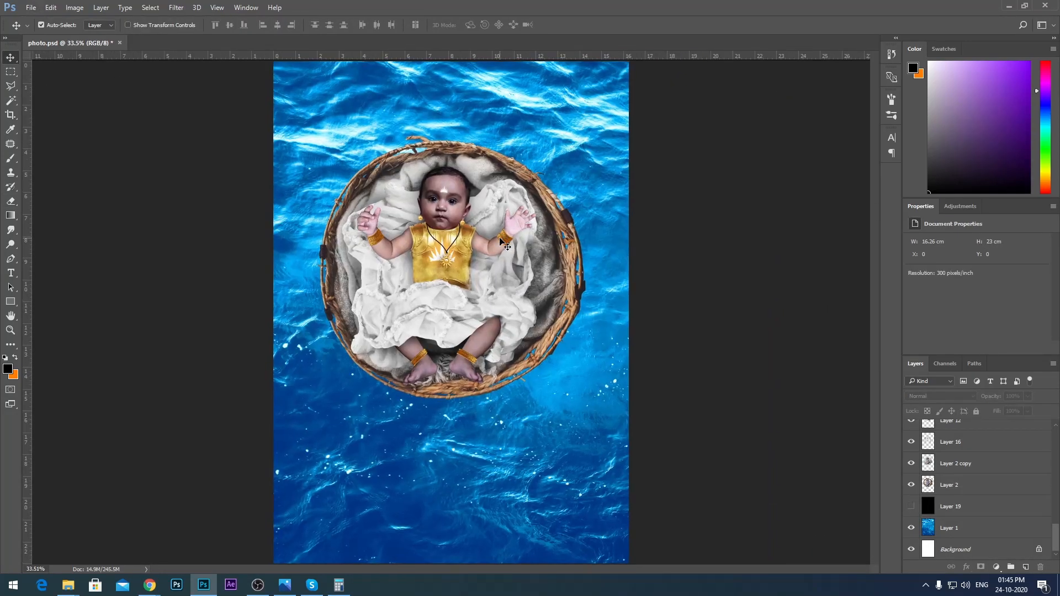
# Darken the water on Layer 1 with Brightness/Contrast, setting brightness to -150 and contrast to -50.
pyautogui.click(961, 528)
pyautogui.click(74, 8)
pyautogui.moveTo(91, 36)
pyautogui.click(223, 36)
pyautogui.moveTo(784, 378); pyautogui.dragTo(729, 378)
pyautogui.moveTo(785, 403); pyautogui.dragTo(726, 401)
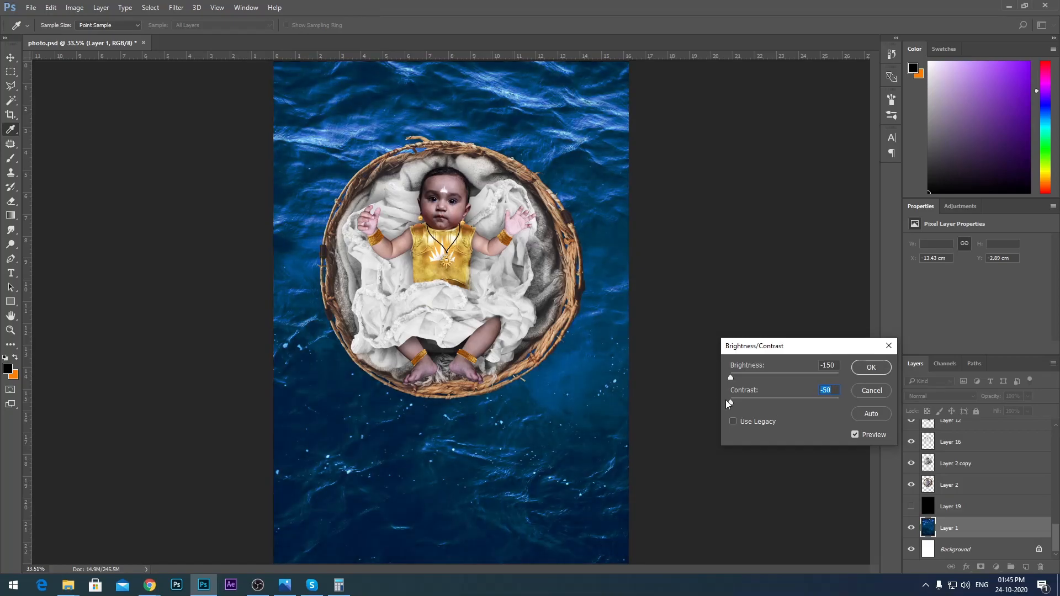
pyautogui.click(858, 367)
# Reduce the saturation of the water on Layer 1 with Hue/Saturation.
pyautogui.click(74, 8)
pyautogui.moveTo(91, 37)
pyautogui.click(223, 93)
pyautogui.moveTo(833, 222)
pyautogui.mouseDown()
pyautogui.moveTo(820, 219)
pyautogui.moveTo(833, 219)
pyautogui.mouseUp()
pyautogui.moveTo(832, 248); pyautogui.dragTo(786, 248)
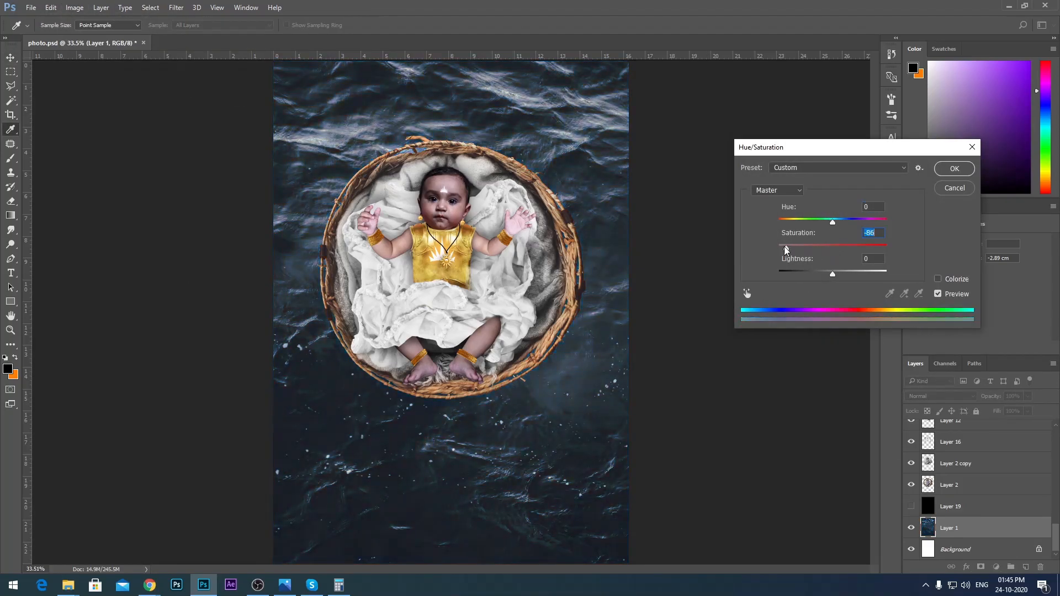
pyautogui.press('Return')
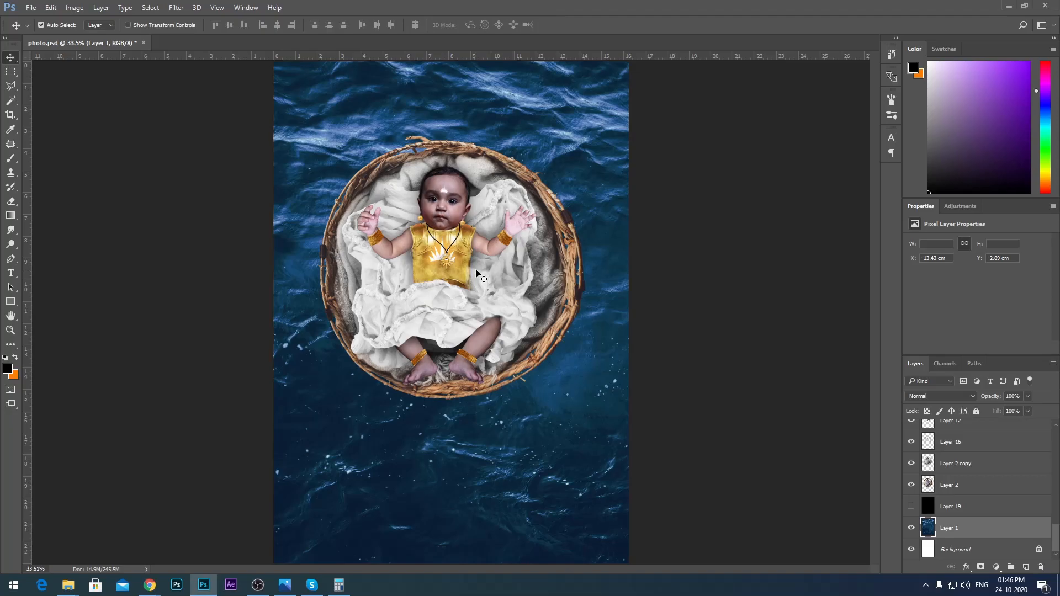
# Paint a soft dark shadow on the water around the basket's outer rim.
pyautogui.scroll(5, 448, 260)
pyautogui.scroll(-5, 469, 274)
pyautogui.scroll(1, 554, 331)
pyautogui.moveTo(567, 337); pyautogui.dragTo(592, 324)
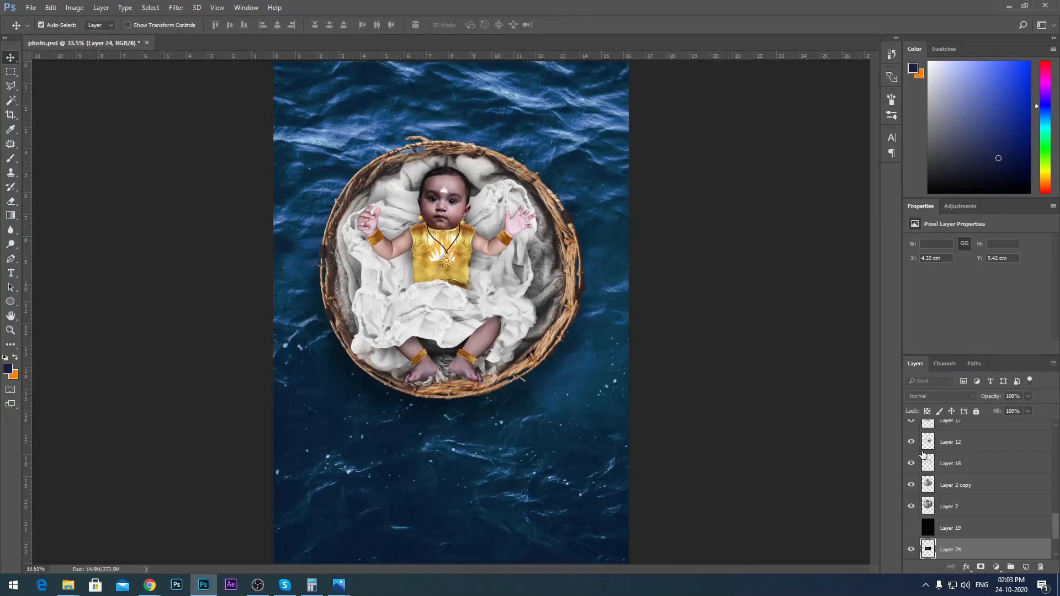
# Set the splash on Layer 24 to Screen blending and place it, flipped vertically, along the basket's bottom rim.
pyautogui.click(941, 395)
pyautogui.click(933, 259)
pyautogui.moveTo(478, 387); pyautogui.dragTo(465, 420)
pyautogui.scroll(5, 467, 413)
pyautogui.rightClick(462, 215)
pyautogui.click(497, 391)
pyautogui.press('Return')
# Duplicate the Layer 24 splash and rotate the copies to follow the basket's lower-right and right rim.
pyautogui.keyDown('alt'); pyautogui.moveTo(544, 412); pyautogui.dragTo(710, 357); pyautogui.keyUp('alt')
pyautogui.hotkey('ctrl', 't')
pyautogui.moveTo(784, 381); pyautogui.dragTo(753, 251)
pyautogui.moveTo(651, 353); pyautogui.dragTo(677, 339)
pyautogui.press('Return')
pyautogui.scroll(-4, 411, 433)
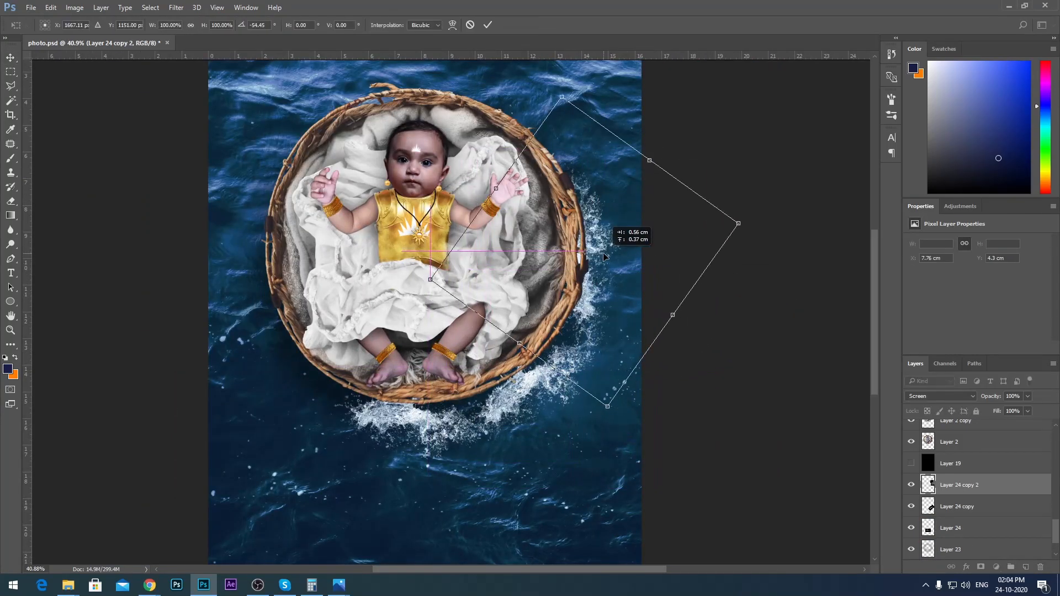
# Duplicate the right-hand splash to the basket's left rim, flipping it horizontally and rotating it into place.
pyautogui.keyDown('alt'); pyautogui.moveTo(598, 248); pyautogui.dragTo(269, 290); pyautogui.keyUp('alt')
pyautogui.hotkey('ctrl', 't')
pyautogui.rightClick(268, 288)
pyautogui.click(307, 451)
pyautogui.moveTo(343, 425); pyautogui.dragTo(357, 414)
pyautogui.press('Return')
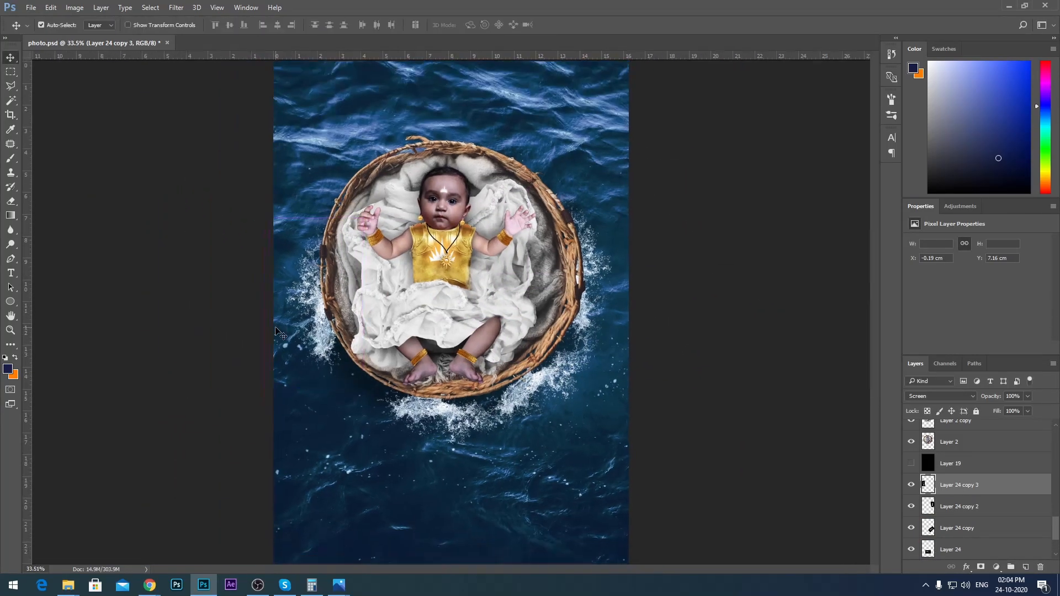
# Duplicate the left splash and rotate the copy into the gap along the basket's lower-left rim.
pyautogui.scroll(2, 324, 372)
pyautogui.keyDown('alt'); pyautogui.moveTo(317, 326); pyautogui.dragTo(360, 388); pyautogui.keyUp('alt')
pyautogui.hotkey('ctrl', 't')
pyautogui.moveTo(419, 475); pyautogui.dragTo(493, 407)
pyautogui.moveTo(402, 380); pyautogui.dragTo(416, 426)
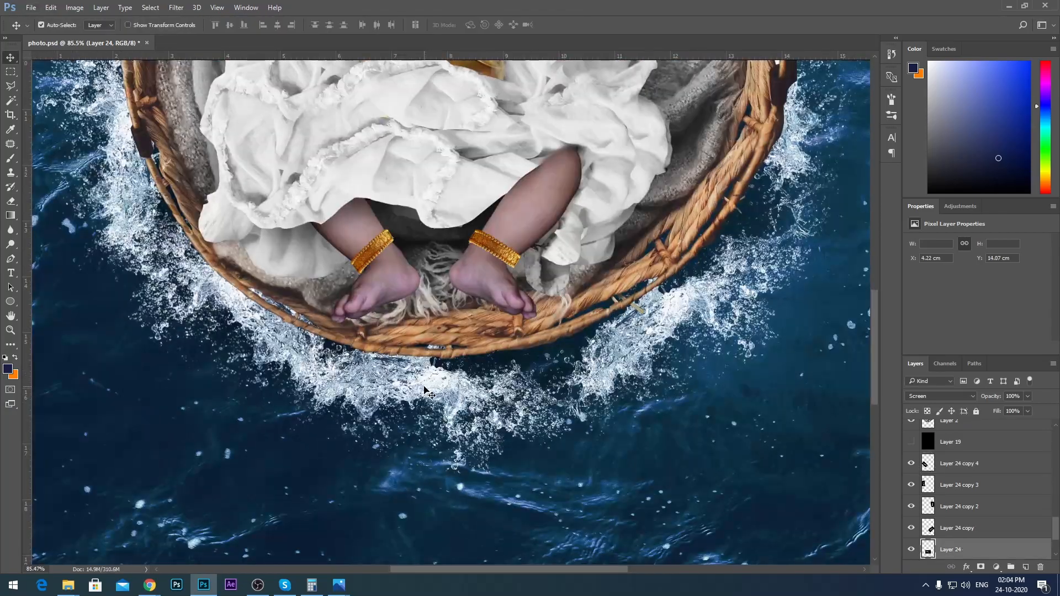
# Bend the splashes on Layer 24 and Layer 24 copy with Puppet Warp to follow the basket's rim.
pyautogui.click(51, 7)
pyautogui.click(83, 220)
pyautogui.moveTo(551, 350); pyautogui.dragTo(546, 354)
pyautogui.click(51, 8)
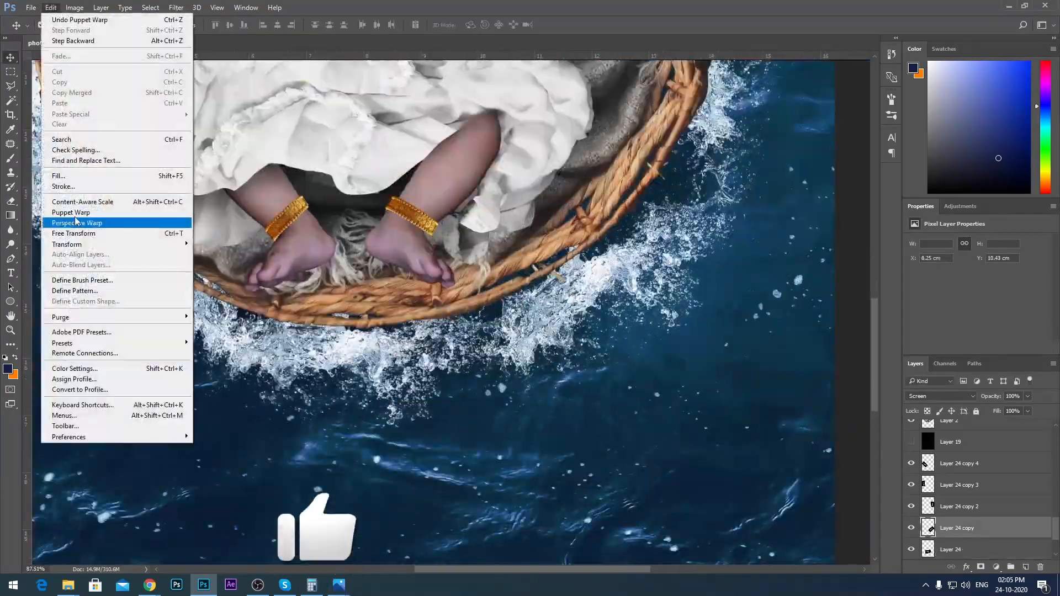
pyautogui.click(83, 220)
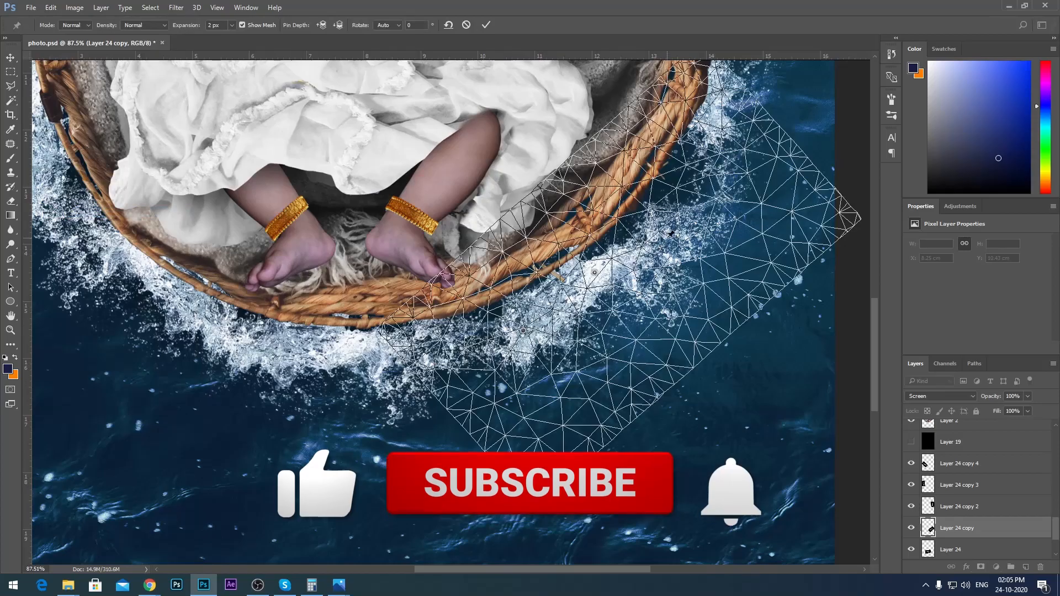
pyautogui.scroll(8, 557, 340)
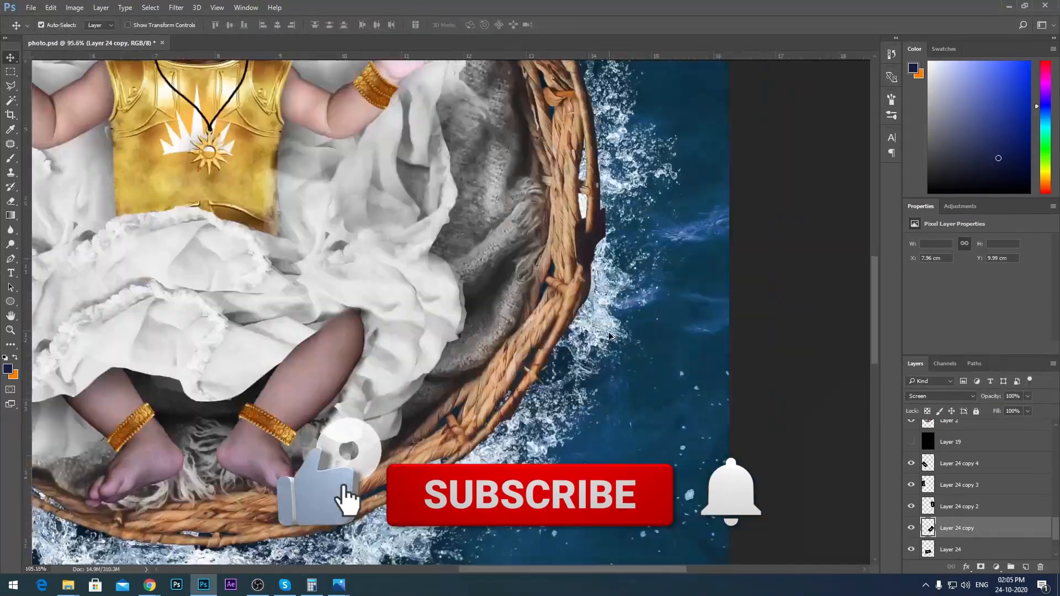
pyautogui.click(662, 221)
# Bend the lower-left splash on Layer 24 copy 4 with Puppet Warp so it hugs the basket's curve.
pyautogui.scroll(3, 684, 243)
pyautogui.scroll(-6, 497, 265)
pyautogui.click(135, 337)
pyautogui.click(51, 8)
pyautogui.click(61, 214)
pyautogui.moveTo(246, 419); pyautogui.dragTo(250, 414)
pyautogui.moveTo(142, 316); pyautogui.dragTo(154, 304)
pyautogui.press('Return')
# Bend the left splash on Layer 24 copy 3 with Puppet Warp to match the basket's side.
pyautogui.click(119, 246)
pyautogui.click(50, 8)
pyautogui.click(71, 215)
pyautogui.click(135, 212)
pyautogui.press('Return')
pyautogui.hotkey('ctrl', '0')
pyautogui.scroll(-3, 501, 338)
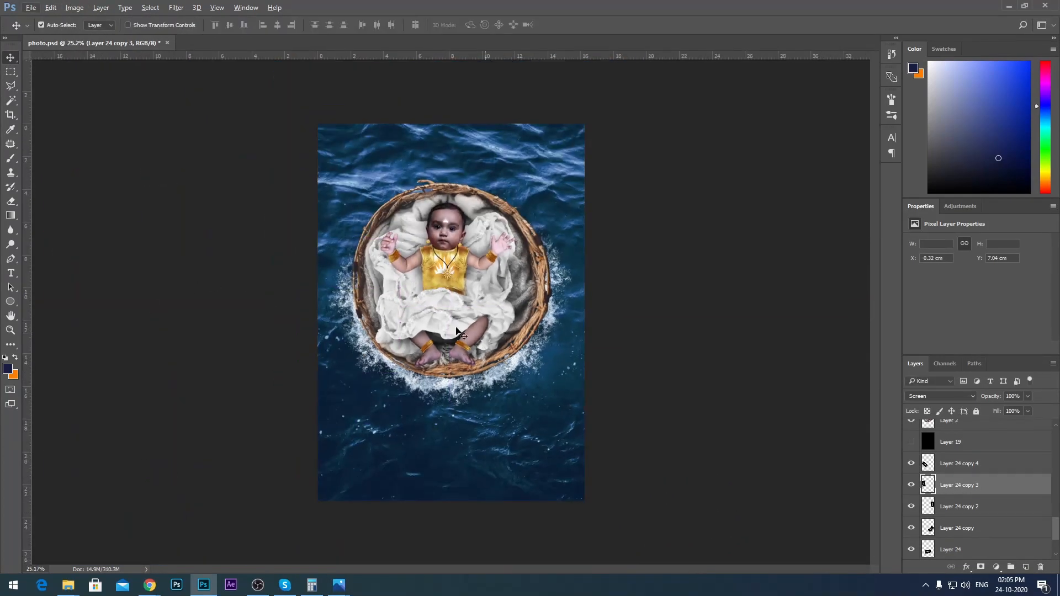
# Duplicate the left splash twice more and rotate the copies into place around the basket's upper rim.
pyautogui.scroll(6, 431, 304)
pyautogui.hotkey('ctrl', 'j')
pyautogui.hotkey('ctrl', 't')
pyautogui.moveTo(357, 107); pyautogui.dragTo(431, 182)
pyautogui.moveTo(320, 323); pyautogui.dragTo(588, 177)
pyautogui.press('Return')
pyautogui.hotkey('ctrl', 'j')
pyautogui.hotkey('ctrl', 't')
pyautogui.moveTo(665, 118); pyautogui.dragTo(705, 181)
pyautogui.press('Return')
# Try a Radial Blur on a duplicate of the Layer 1 water.
pyautogui.scroll(-5, 546, 290)
pyautogui.click(652, 281)
pyautogui.click(575, 303)
pyautogui.scroll(-2, 1001, 487)
pyautogui.hotkey('ctrl', 'j')
pyautogui.click(174, 10)
pyautogui.moveTo(181, 129)
pyautogui.click(352, 193)
pyautogui.press('Escape')
pyautogui.click(171, 10)
pyautogui.click(352, 205)
pyautogui.click(718, 201)
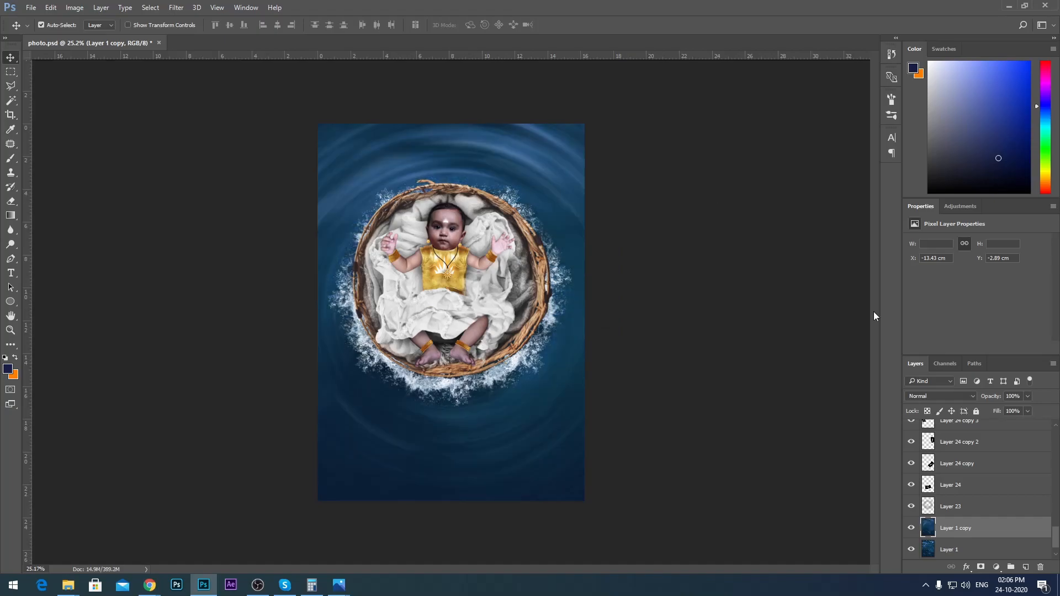
# Try the radially blurred Layer 1 copy at 61% opacity.
pyautogui.click(1028, 396)
pyautogui.moveTo(1030, 409); pyautogui.dragTo(1003, 409)
pyautogui.scroll(5, 463, 256)
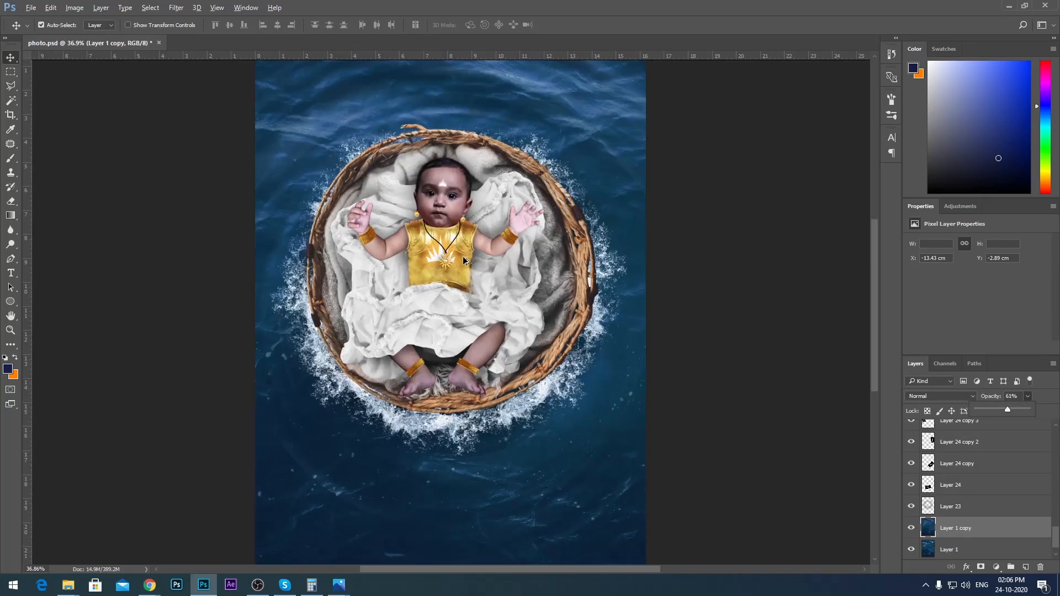
pyautogui.moveTo(490, 256); pyautogui.dragTo(504, 291)
# Delete the blurred Layer 1 copy after trying a transform and higher opacity on it.
pyautogui.hotkey('ctrl', 't')
pyautogui.scroll(-3, 504, 291)
pyautogui.press('Return')
pyautogui.click(1028, 395)
pyautogui.moveTo(1028, 410); pyautogui.dragTo(1040, 409)
pyautogui.press('Delete')
# Duplicate the Layer 1 water again and apply a Radial Blur to the new copy.
pyautogui.click(951, 547)
pyautogui.hotkey('ctrl', 'j')
pyautogui.click(175, 7)
pyautogui.moveTo(204, 130)
pyautogui.click(347, 202)
pyautogui.click(713, 204)
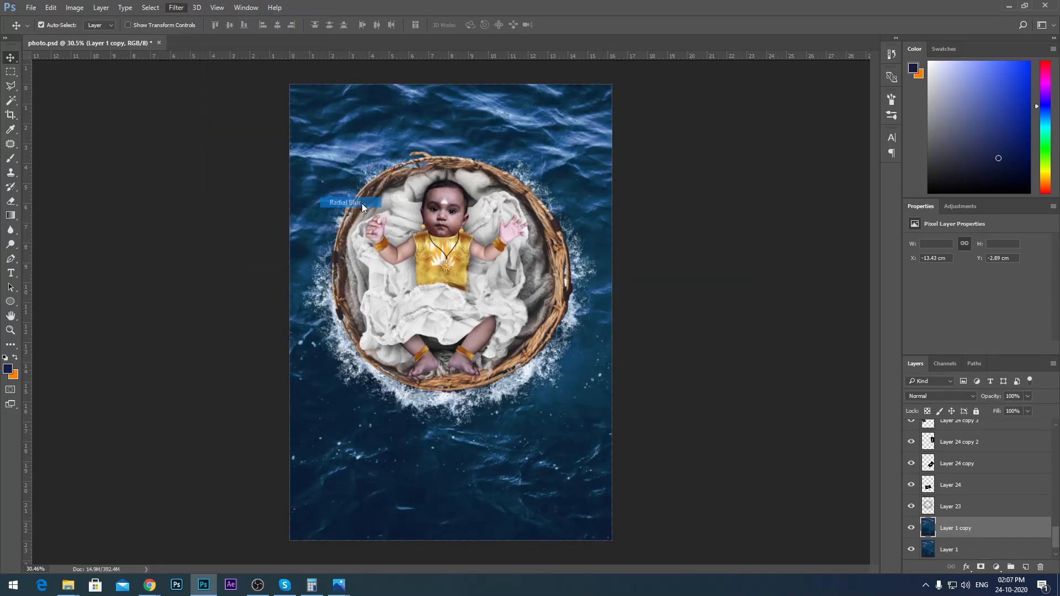
# Try Screen, Multiply and Overlay blending on Layer 1 copy and return it to Normal.
pyautogui.click(932, 395)
pyautogui.click(936, 249)
pyautogui.click(939, 396)
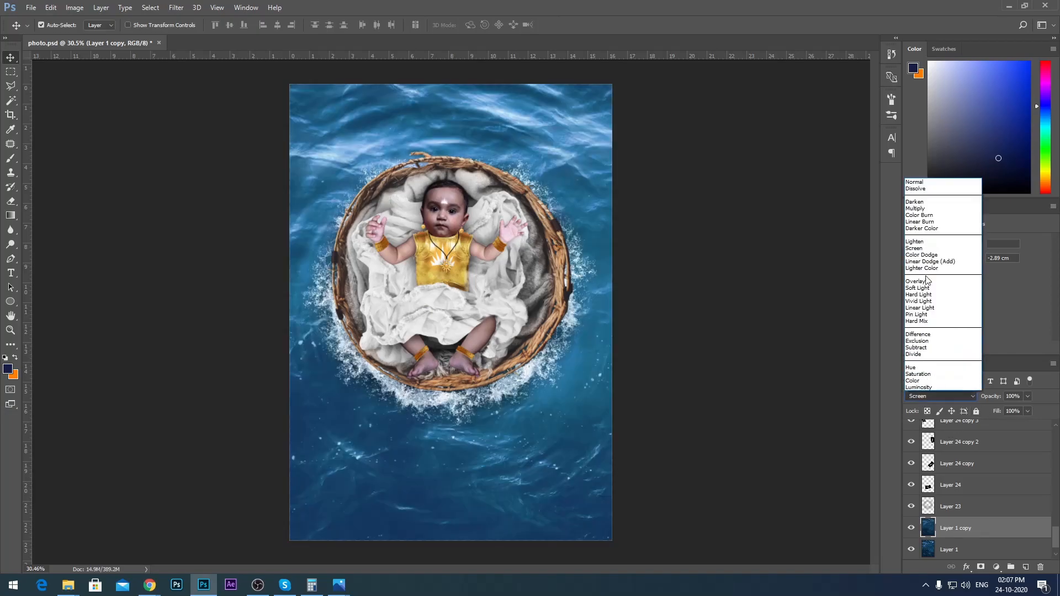
pyautogui.click(935, 209)
pyautogui.click(939, 395)
pyautogui.click(938, 282)
pyautogui.click(945, 397)
pyautogui.click(938, 183)
# Try the newly blurred water on Layer 1 copy at 52% opacity.
pyautogui.click(1027, 397)
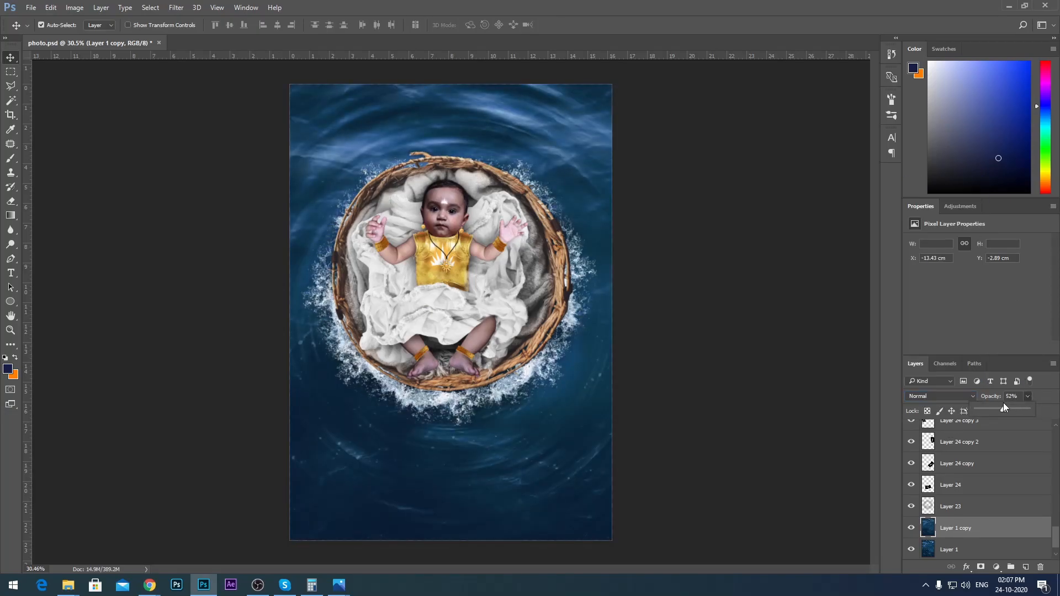
pyautogui.moveTo(1005, 408); pyautogui.dragTo(1004, 408)
pyautogui.scroll(6, 575, 361)
pyautogui.scroll(-6, 624, 265)
# Scale down and reposition the blurred water ripples on Layer 1 copy, and set the layer to full opacity.
pyautogui.hotkey('ctrl', 't')
pyautogui.moveTo(493, 340); pyautogui.dragTo(486, 319)
pyautogui.scroll(-4, 491, 314)
pyautogui.moveTo(740, 102); pyautogui.dragTo(664, 155)
pyautogui.press('Return')
pyautogui.scroll(5, 667, 157)
pyautogui.scroll(-3, 668, 160)
pyautogui.press('0')
# Erase the outer parts of the blurred ripples on Layer 1 copy with a size 700 soft eraser.
pyautogui.press('e')
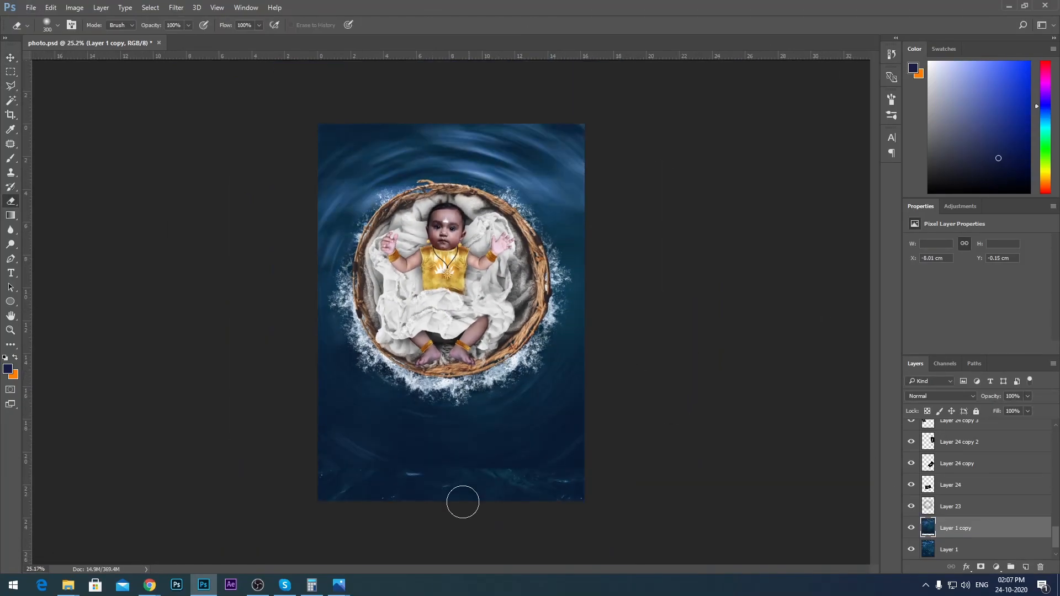
pyautogui.moveTo(523, 255)
pyautogui.mouseDown()
pyautogui.moveTo(409, 370)
pyautogui.moveTo(301, 150)
pyautogui.moveTo(591, 118)
pyautogui.mouseUp()
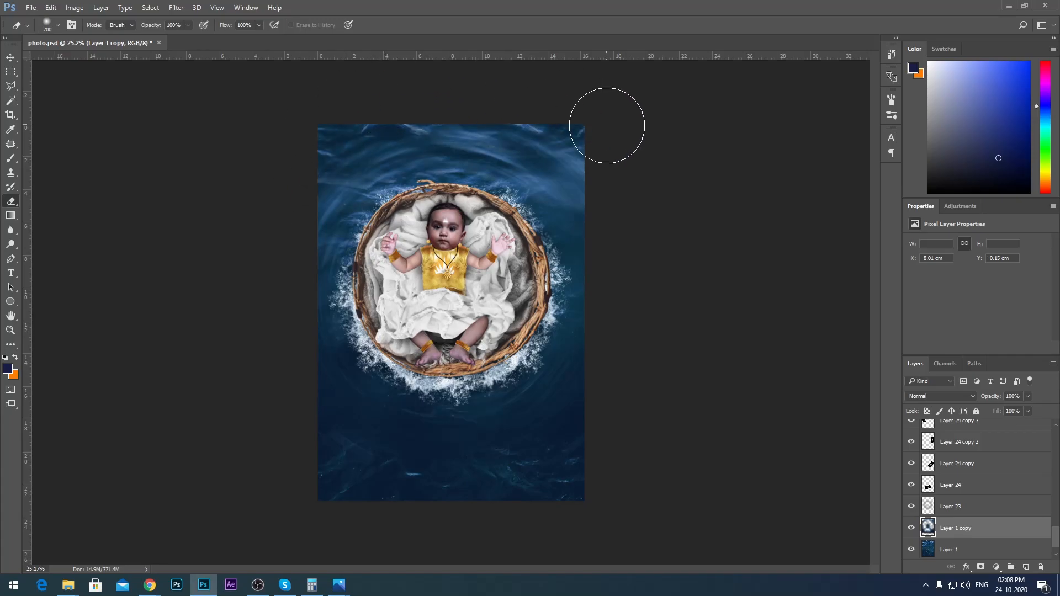
pyautogui.scroll(5, 552, 237)
pyautogui.press('v')
pyautogui.click(221, 223)
pyautogui.scroll(-3, 276, 221)
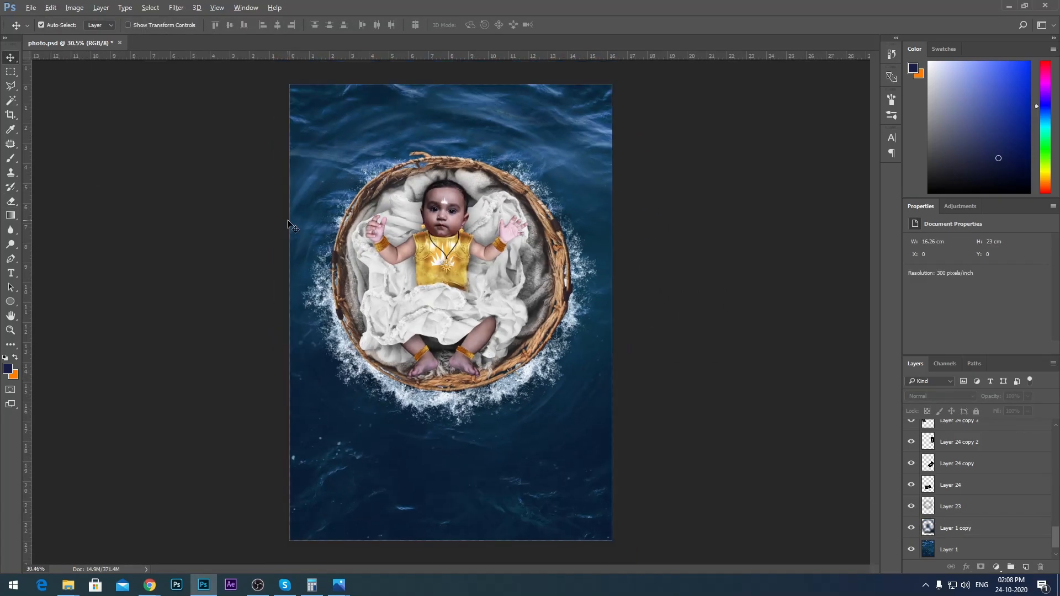
# Adjust the blurred water on Layer 1 copy with Brightness/Contrast and set its opacity to 91%.
pyautogui.click(956, 528)
pyautogui.click(75, 8)
pyautogui.moveTo(97, 36)
pyautogui.click(224, 37)
pyautogui.moveTo(785, 378)
pyautogui.mouseDown()
pyautogui.moveTo(800, 378)
pyautogui.moveTo(786, 378)
pyautogui.mouseUp()
pyautogui.moveTo(785, 402); pyautogui.dragTo(796, 379)
pyautogui.click(870, 368)
pyautogui.scroll(3, 420, 243)
pyautogui.scroll(-3, 419, 238)
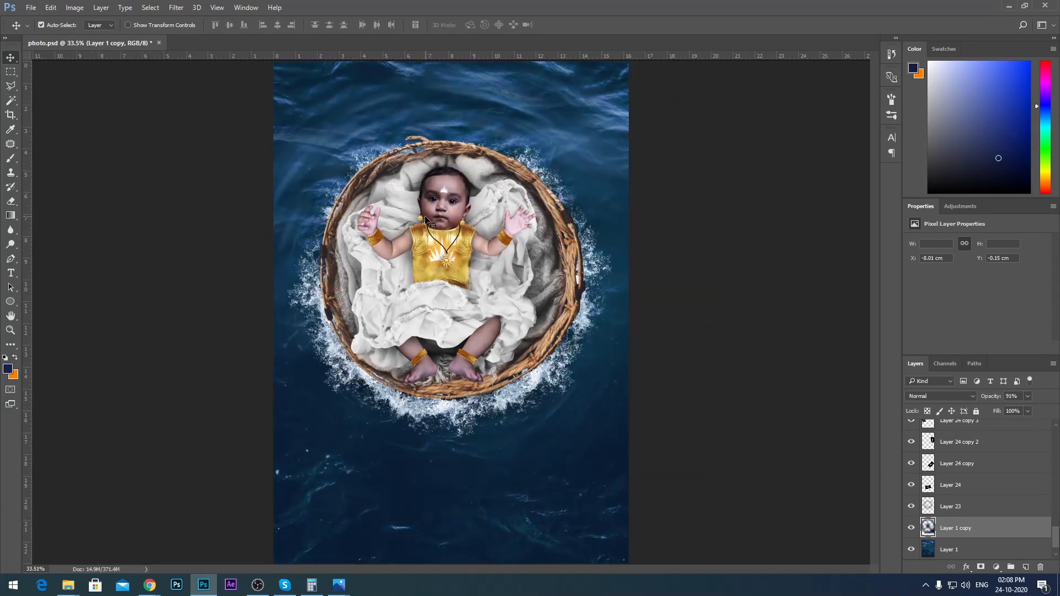
# Save photo.psd.
pyautogui.hotkey('ctrl', 's')
pyautogui.moveTo(339, 585)
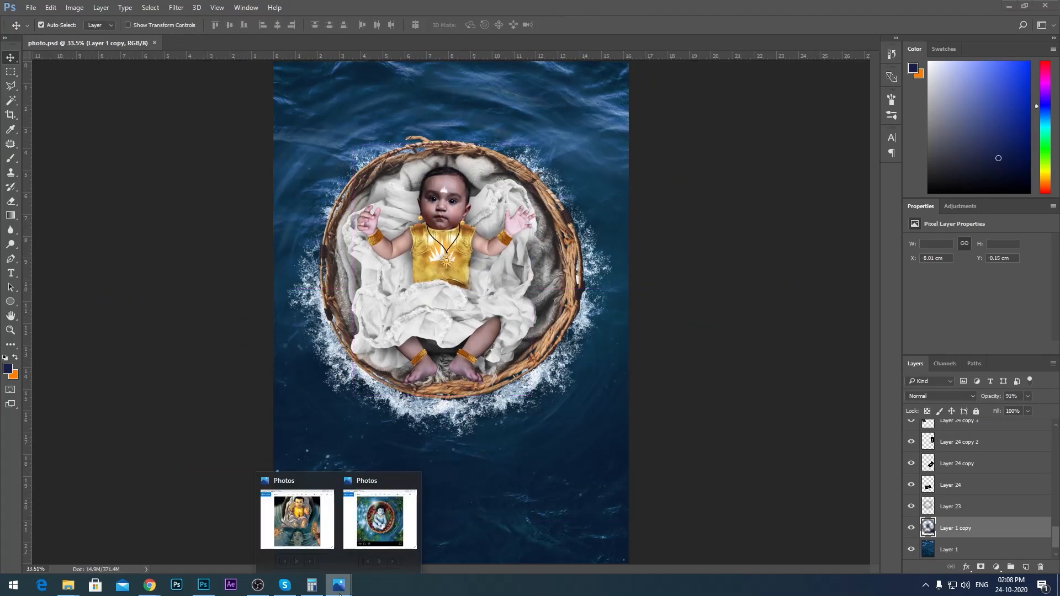
# Scale and move the green leaf branches on Layer 26 into the upper-right corner of the water.
pyautogui.click(293, 518)
pyautogui.click(936, 125)
pyautogui.scroll(-1, 611, 270)
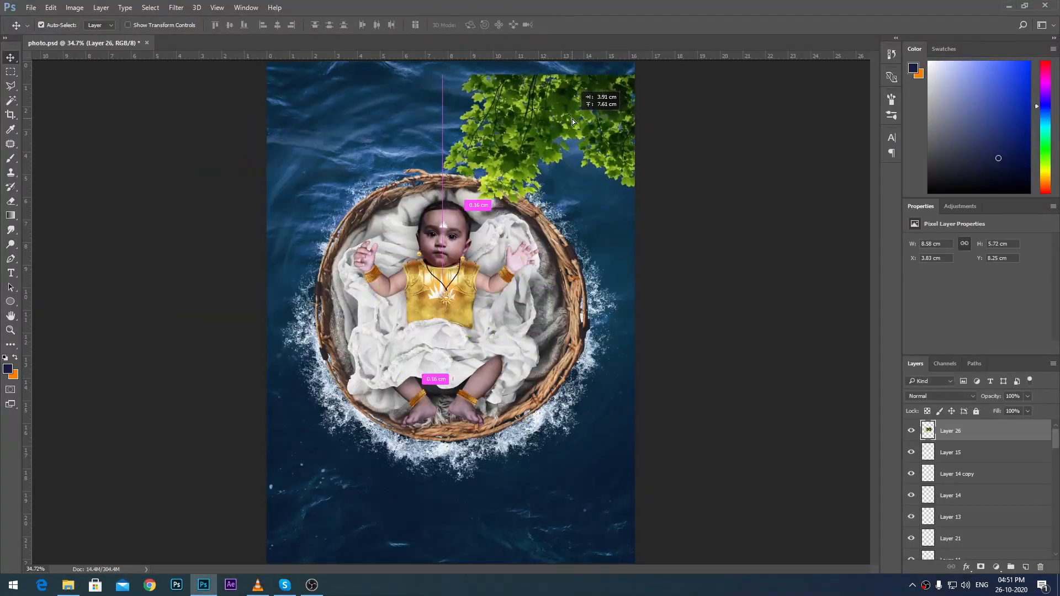
pyautogui.hotkey('ctrl', 't')
pyautogui.scroll(1, 568, 246)
pyautogui.moveTo(651, 215); pyautogui.dragTo(687, 265)
pyautogui.press('Return')
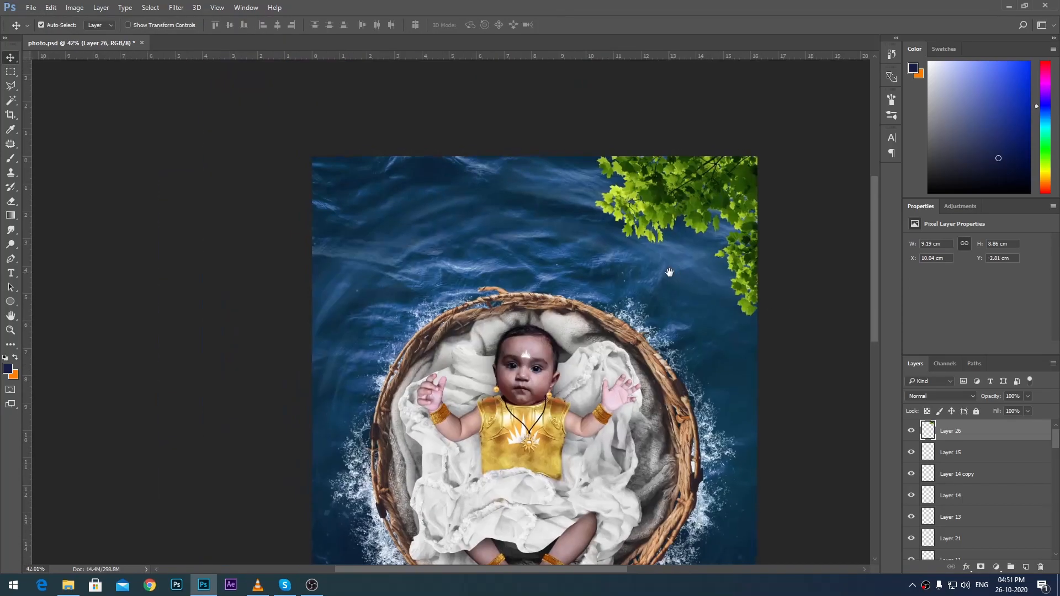
# Duplicate the leaf branches and rotate the copies into the upper-left and lower-left corners of the water.
pyautogui.hotkey('ctrl', 'j')
pyautogui.hotkey('ctrl', 't')
pyautogui.moveTo(536, 261); pyautogui.dragTo(408, 158)
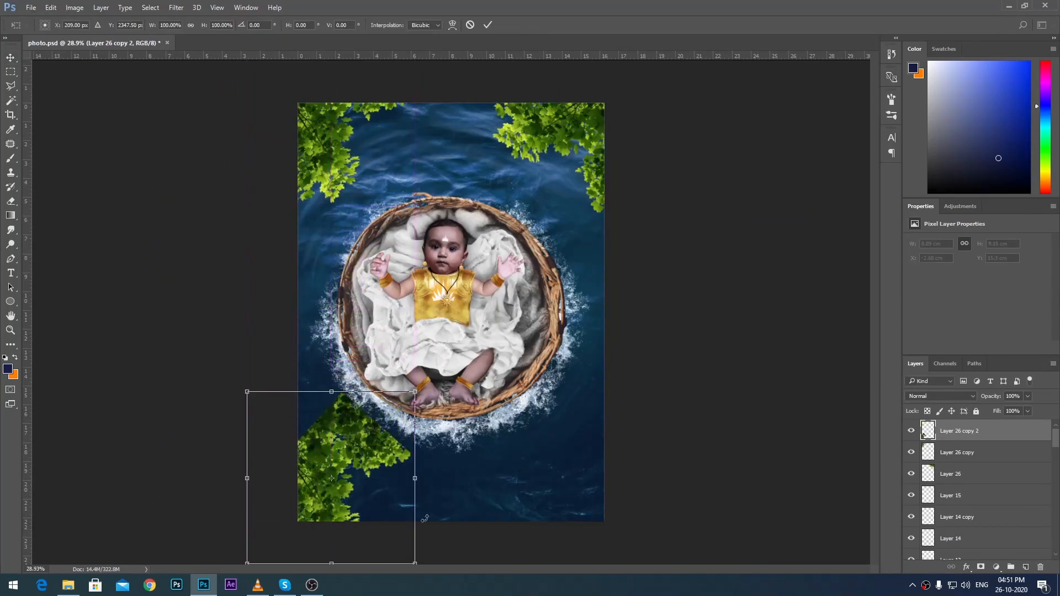
pyautogui.moveTo(453, 546); pyautogui.dragTo(420, 558)
pyautogui.press('Return')
# Duplicate the lower-left leaf branches, then rotate and place the copy along the bottom edge of the water.
pyautogui.moveTo(356, 473); pyautogui.dragTo(514, 495)
pyautogui.hotkey('ctrl', 'j')
pyautogui.hotkey('ctrl', 't')
pyautogui.moveTo(585, 541); pyautogui.dragTo(606, 425)
pyautogui.moveTo(497, 497); pyautogui.dragTo(510, 514)
pyautogui.press('Return')
# Duplicate the leaf branches once more and rotate the copy into the lower-right corner of the water.
pyautogui.hotkey('ctrl', 'j')
pyautogui.hotkey('ctrl', 't')
pyautogui.moveTo(682, 519); pyautogui.dragTo(679, 450)
pyautogui.moveTo(634, 478)
pyautogui.mouseDown()
pyautogui.moveTo(687, 450)
pyautogui.moveTo(634, 481)
pyautogui.mouseUp()
pyautogui.press('Return')
pyautogui.hotkey('ctrl', '0')
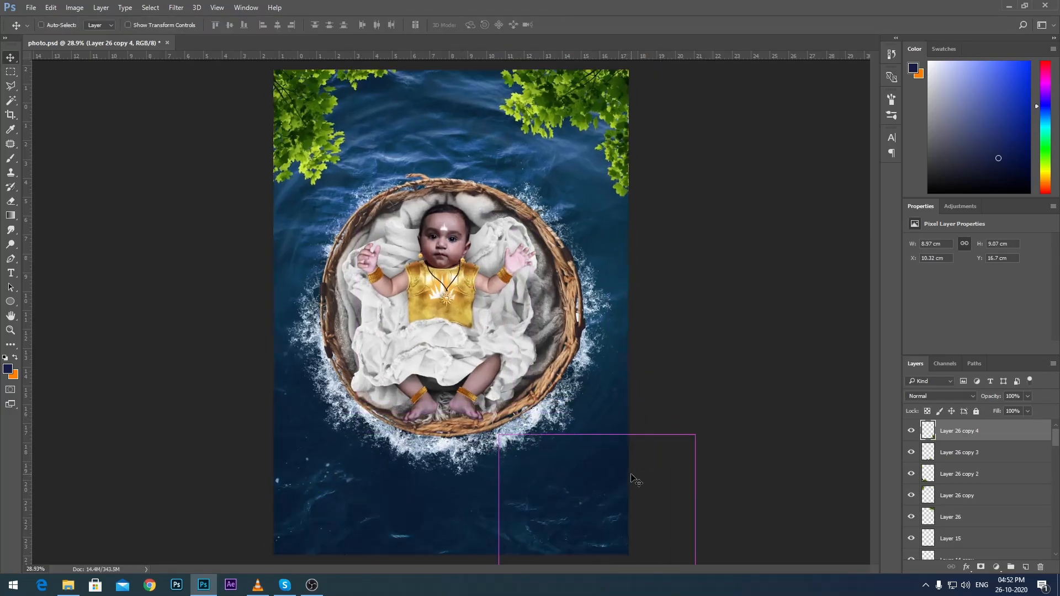
# Merge Layer 26 and its four copies into one leaf layer and check it by toggling its visibility.
pyautogui.scroll(-3, 991, 451)
pyautogui.scroll(3, 982, 470)
pyautogui.click(957, 516)
pyautogui.keyDown('shift'); pyautogui.click(959, 431); pyautogui.keyUp('shift')
pyautogui.hotkey('ctrl', 'e')
pyautogui.click(912, 430)
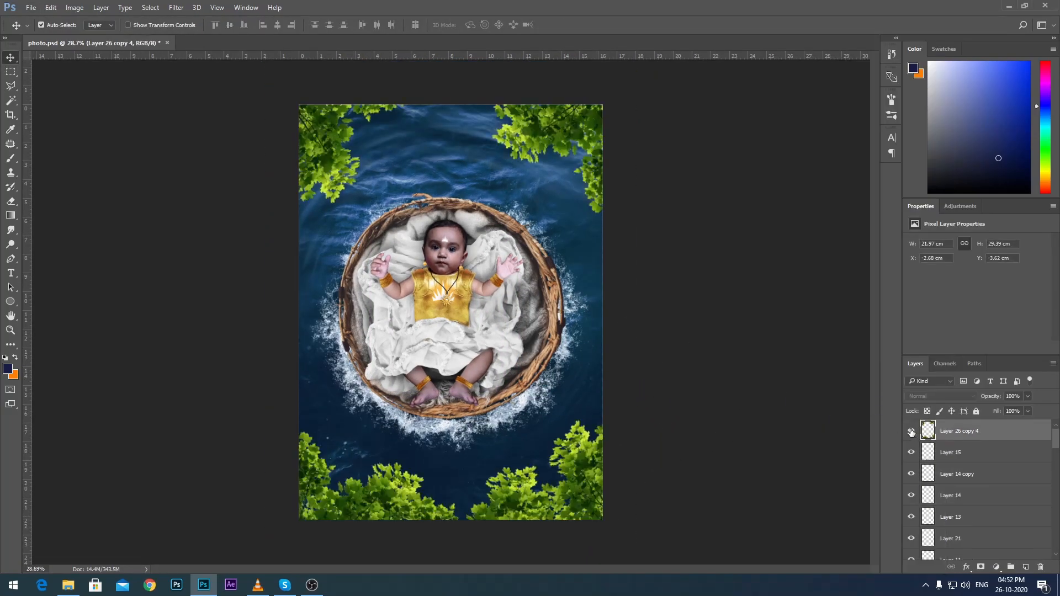
pyautogui.click(911, 430)
# Stamp all visible layers into a new top layer and open it in the Camera Raw filter.
pyautogui.click(696, 356)
pyautogui.click(957, 435)
pyautogui.click(176, 7)
pyautogui.click(237, 73)
# Try Camera Raw tone settings of exposure +0.15, contrast +9, highlights -62 and shadows -14, with raised blacks, clarity and vibrance.
pyautogui.moveTo(767, 174); pyautogui.dragTo(758, 176)
pyautogui.doubleClick(757, 175)
pyautogui.moveTo(767, 227); pyautogui.dragTo(770, 228)
pyautogui.moveTo(767, 245); pyautogui.dragTo(774, 245)
pyautogui.moveTo(766, 261); pyautogui.dragTo(727, 261)
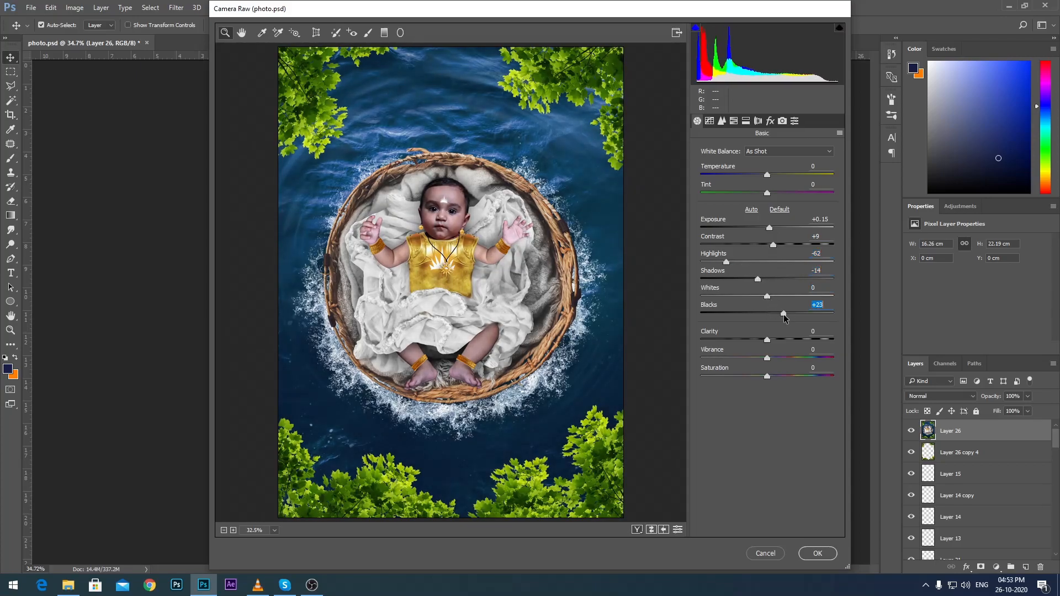
pyautogui.moveTo(783, 313); pyautogui.dragTo(780, 313)
pyautogui.moveTo(766, 339); pyautogui.dragTo(774, 339)
pyautogui.moveTo(767, 358); pyautogui.dragTo(800, 357)
# Try changing the Camera Raw detail sliders and the individual colour ranges in the HSL adjustments.
pyautogui.click(723, 121)
pyautogui.moveTo(701, 165); pyautogui.dragTo(771, 262)
pyautogui.click(734, 121)
pyautogui.moveTo(766, 298); pyautogui.dragTo(744, 330)
# Try adjusting the Blue Primary hue and saturation in the camera calibration.
pyautogui.click(782, 121)
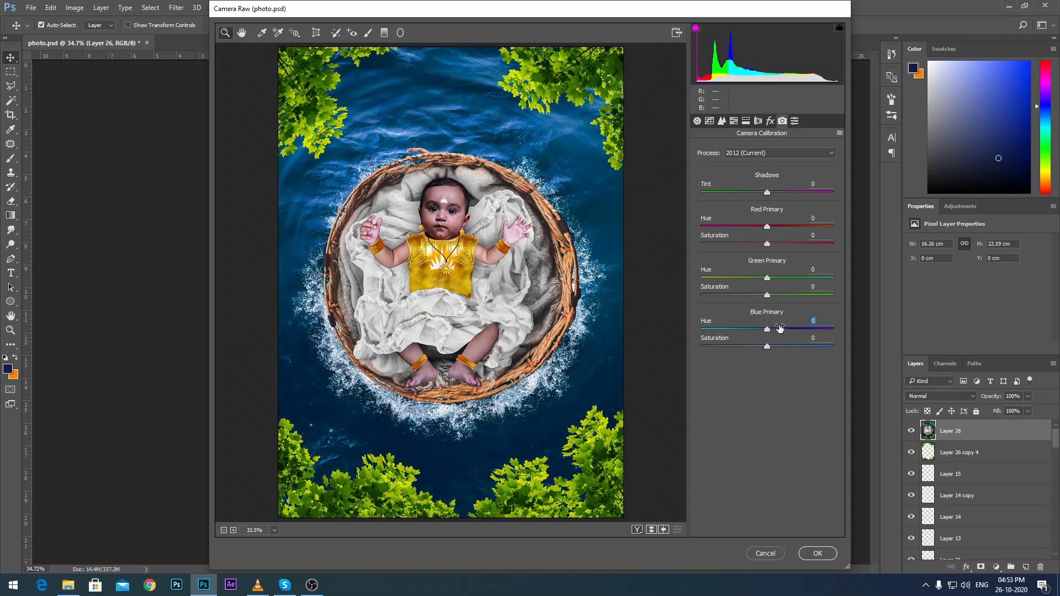
pyautogui.moveTo(708, 330); pyautogui.dragTo(674, 296)
pyautogui.doubleClick(754, 330)
pyautogui.doubleClick(787, 346)
# Try a post-crop vignette with amount -100 and midpoint 100, and increase its roundness and feather.
pyautogui.click(770, 120)
pyautogui.moveTo(767, 321); pyautogui.dragTo(881, 337)
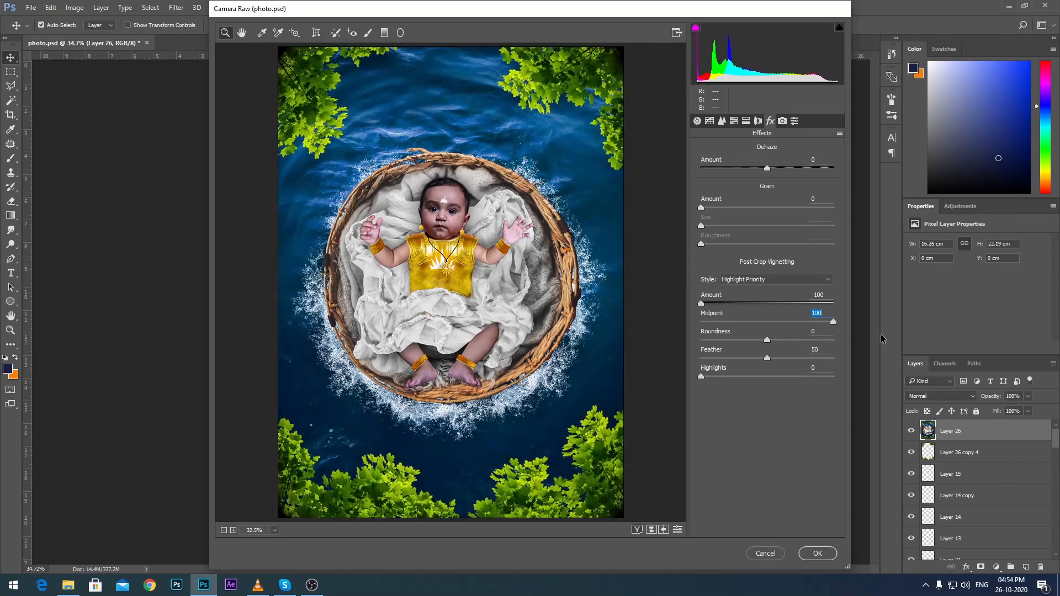
pyautogui.moveTo(797, 345); pyautogui.dragTo(835, 343)
pyautogui.moveTo(766, 358); pyautogui.dragTo(823, 360)
pyautogui.click(939, 502)
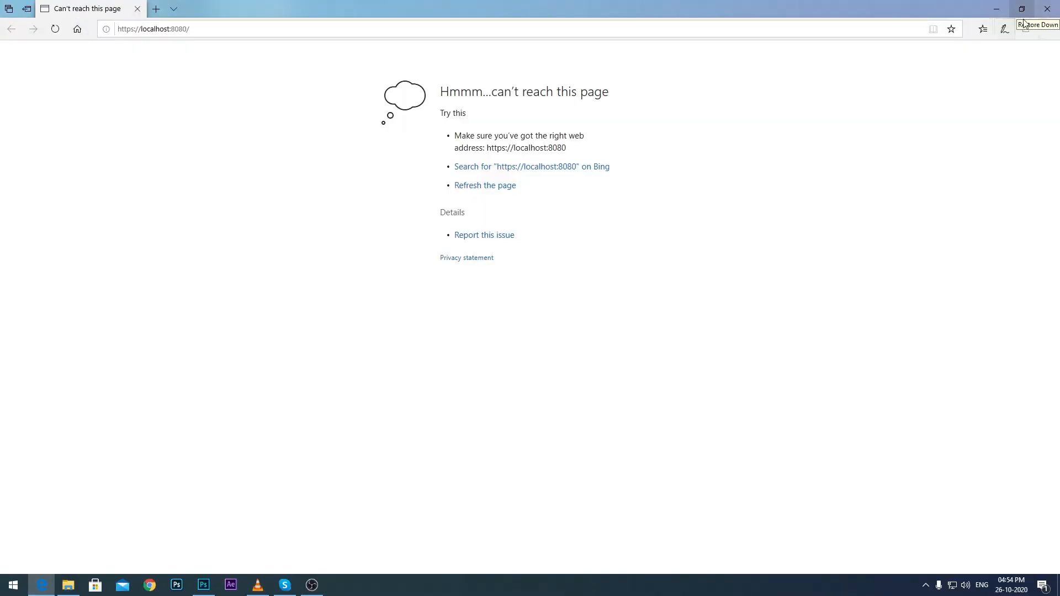
# Switch back from the browser to Photoshop and undo the last changes to the merged layer.
pyautogui.click(203, 585)
pyautogui.hotkey('ctrl', 'z')
pyautogui.hotkey('ctrl', 'z')
pyautogui.hotkey('ctrl', 'z')
# Apply Camera Raw to Layer 26 with a soft dark post-crop vignette and a slightly raised exposure.
pyautogui.click(176, 8)
pyautogui.click(208, 74)
pyautogui.click(770, 121)
pyautogui.moveTo(766, 303); pyautogui.dragTo(700, 303)
pyautogui.moveTo(767, 358); pyautogui.dragTo(835, 359)
pyautogui.moveTo(767, 321); pyautogui.dragTo(835, 322)
pyautogui.moveTo(767, 340); pyautogui.dragTo(723, 341)
pyautogui.moveTo(700, 304); pyautogui.dragTo(733, 304)
pyautogui.moveTo(832, 322); pyautogui.dragTo(801, 325)
pyautogui.click(697, 121)
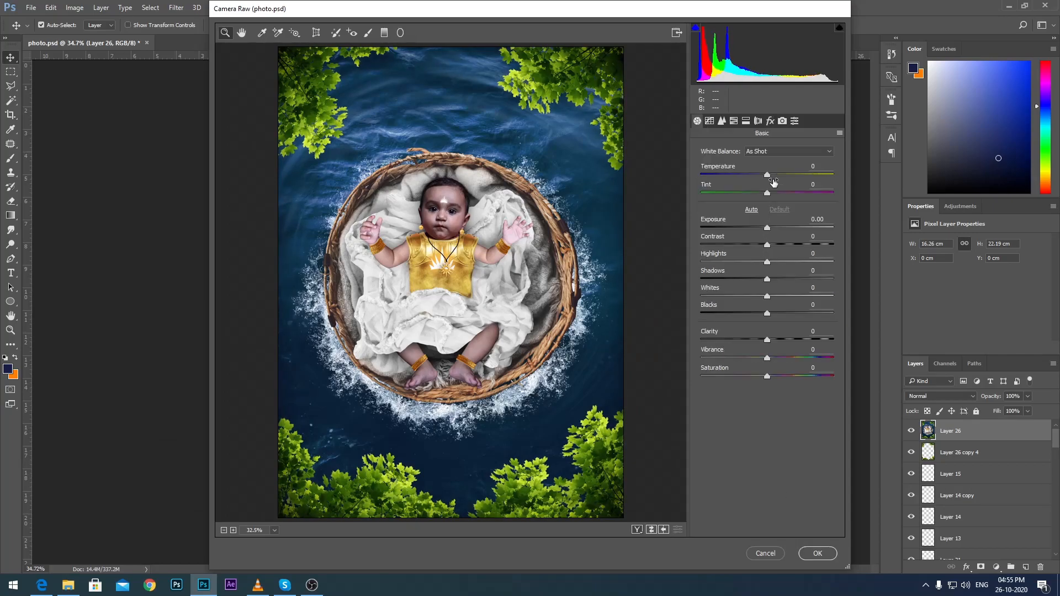
pyautogui.moveTo(766, 227); pyautogui.dragTo(773, 229)
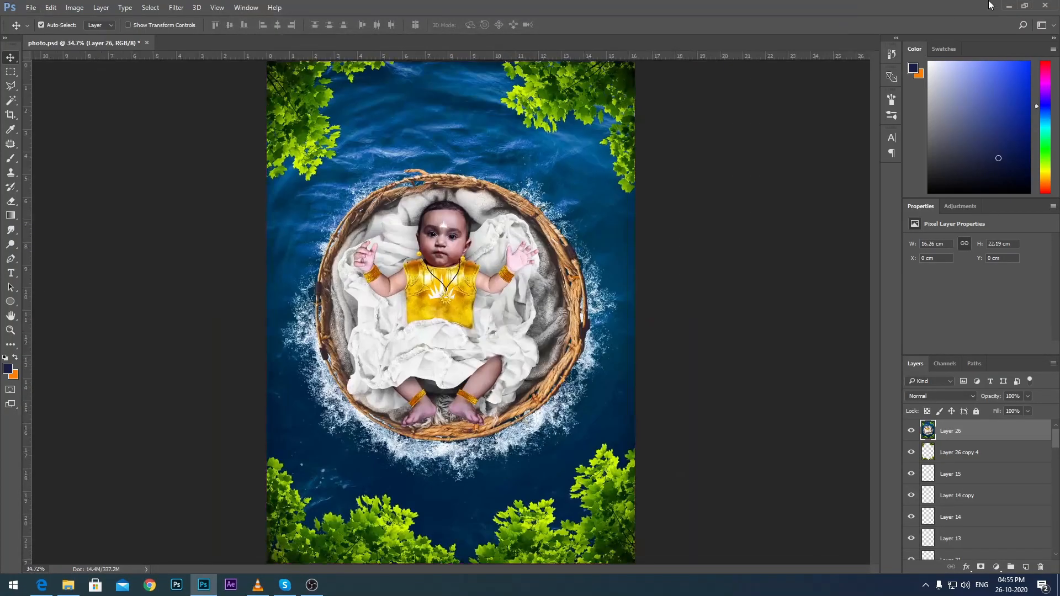
# Apply the Color Efex Pro 4 Photo Stylizer with Varitone style 1 and set the resulting layer to 22% opacity.
pyautogui.click(176, 8)
pyautogui.moveTo(306, 239)
pyautogui.click(658, 212)
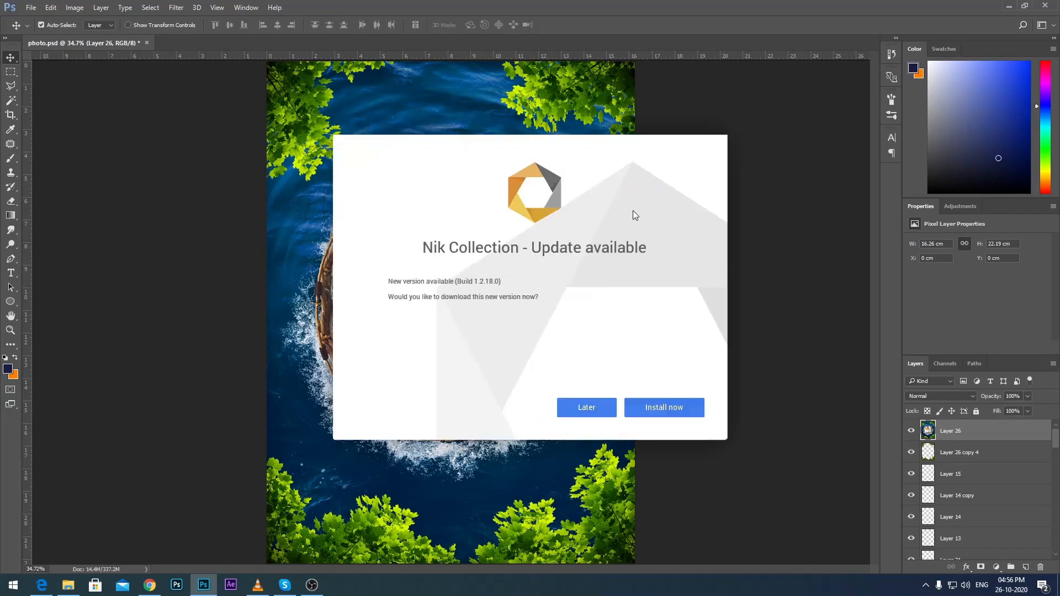
pyautogui.click(587, 407)
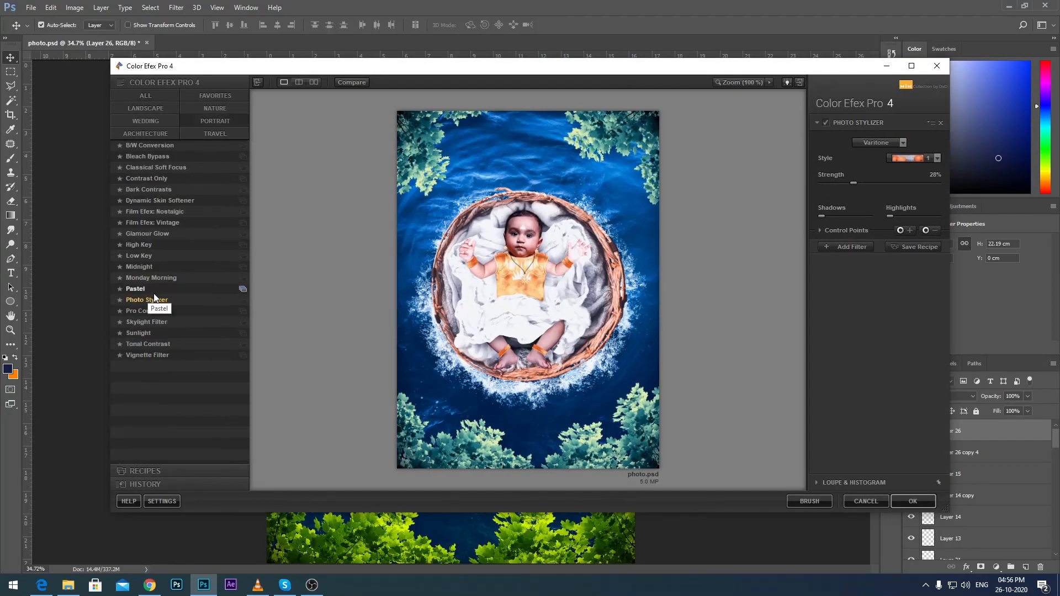
pyautogui.click(933, 158)
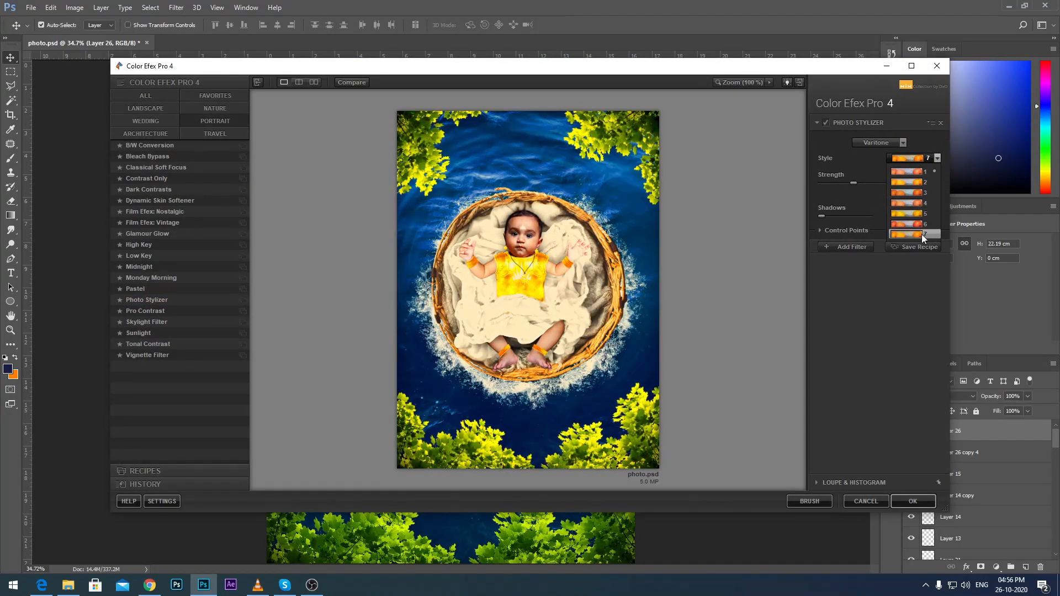
pyautogui.click(598, 198)
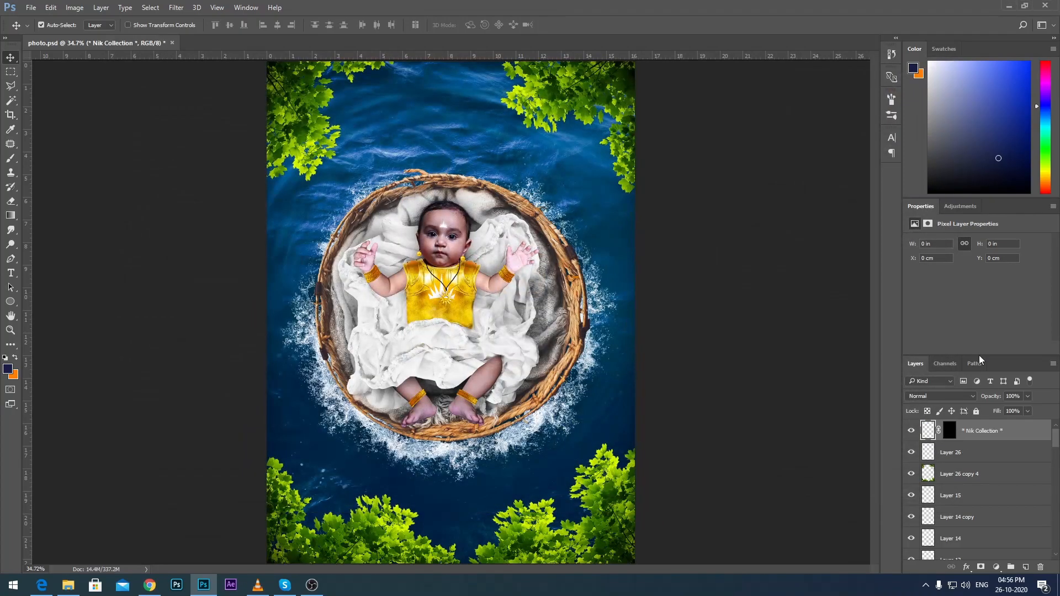
pyautogui.moveTo(1027, 396); pyautogui.dragTo(991, 406)
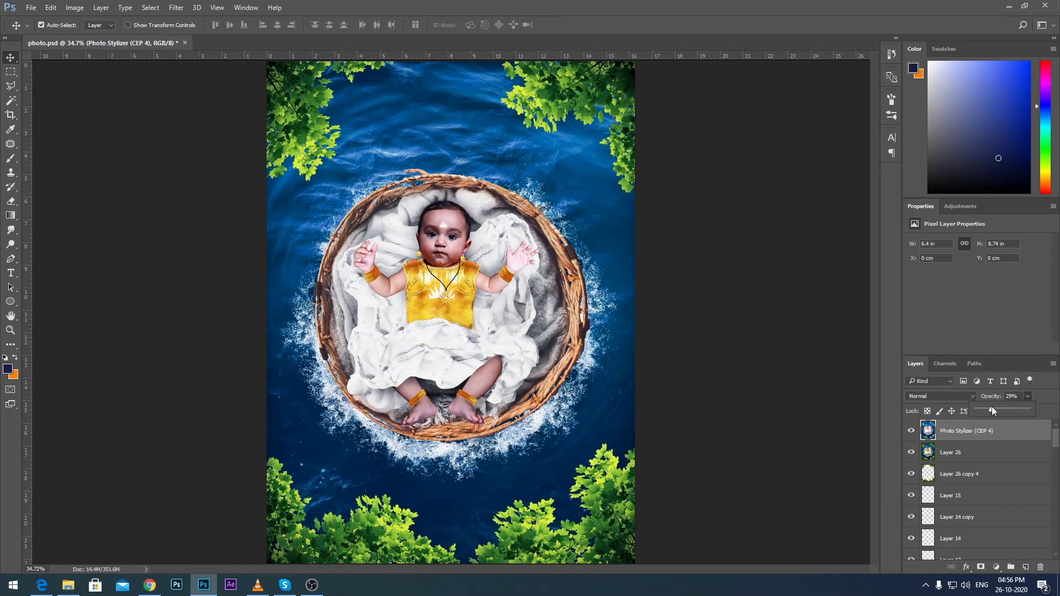
# Try the Classic Camera 5 and Subtle Bokeh 2 presets of Analog Efex Pro 2 on the Photo Stylizer layer.
pyautogui.click(970, 432)
pyautogui.click(177, 7)
pyautogui.moveTo(201, 239)
pyautogui.click(390, 237)
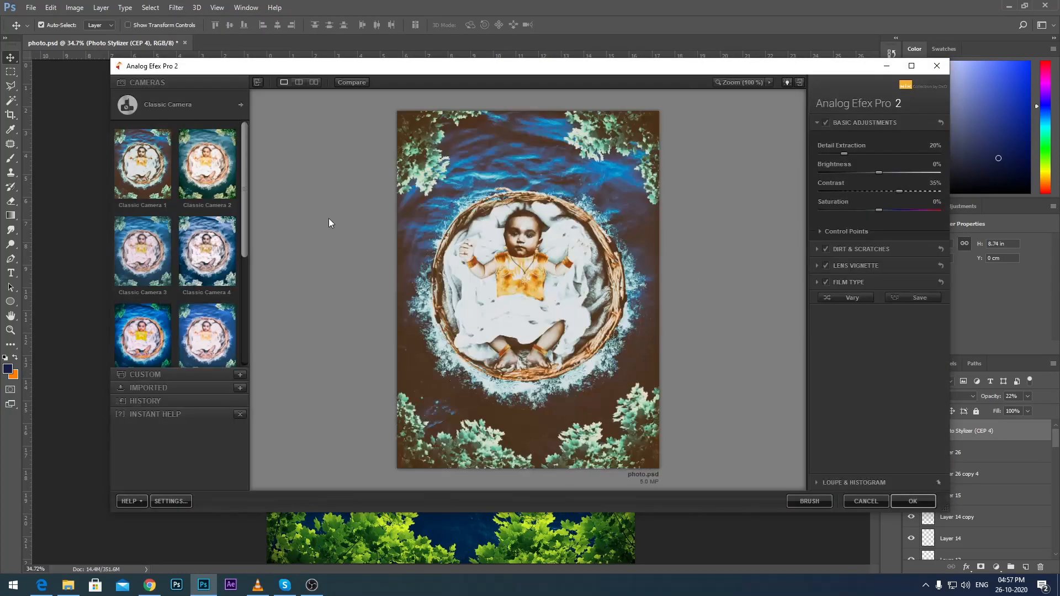
pyautogui.scroll(-3, 171, 235)
pyautogui.click(158, 236)
pyautogui.scroll(-3, 171, 237)
pyautogui.click(151, 307)
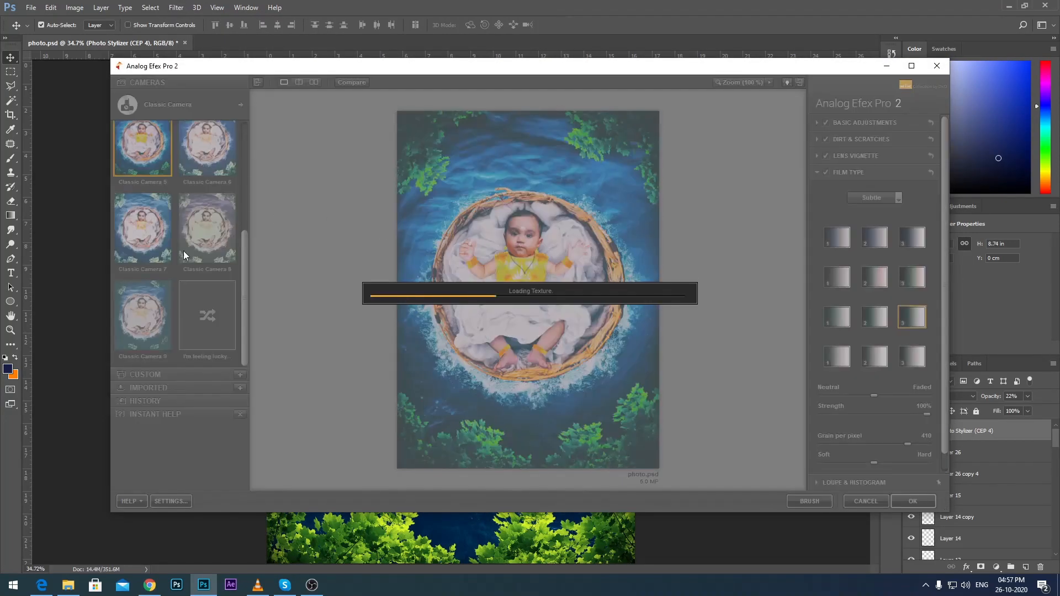
pyautogui.click(213, 108)
pyautogui.click(539, 205)
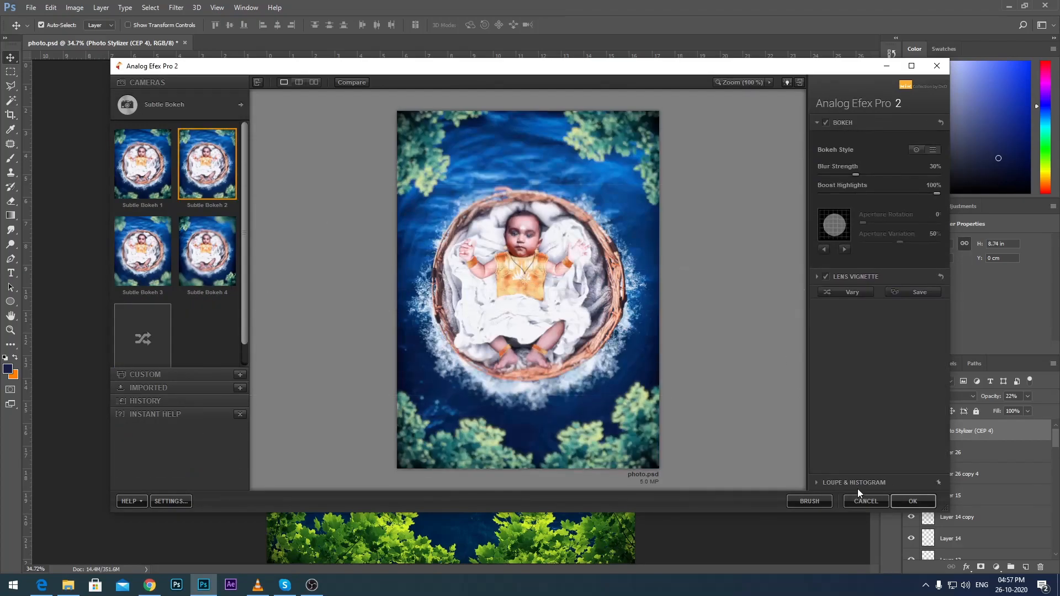
pyautogui.click(864, 501)
# Stamp the visible layers into Layer 27 and apply Camera Raw with clarity +33 and Green Primary saturation +31.
pyautogui.click(177, 7)
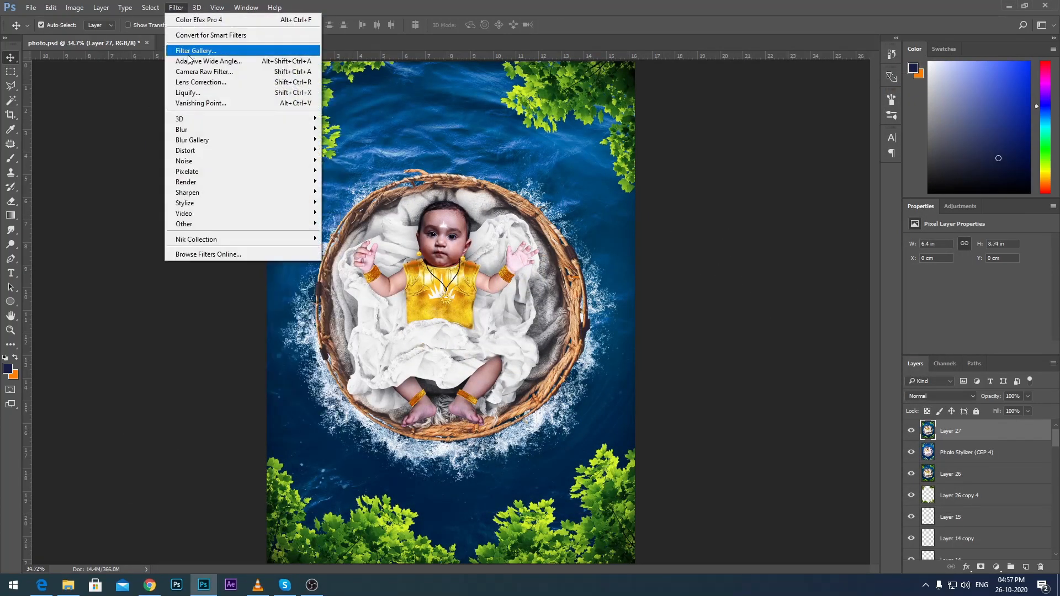
pyautogui.click(190, 73)
pyautogui.moveTo(783, 338); pyautogui.dragTo(807, 336)
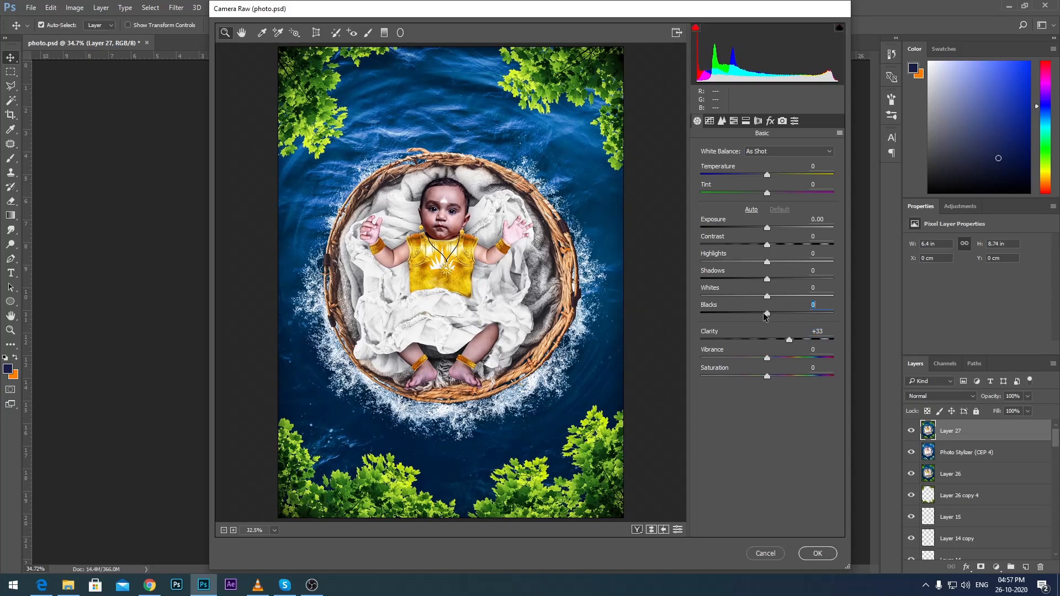
pyautogui.click(783, 121)
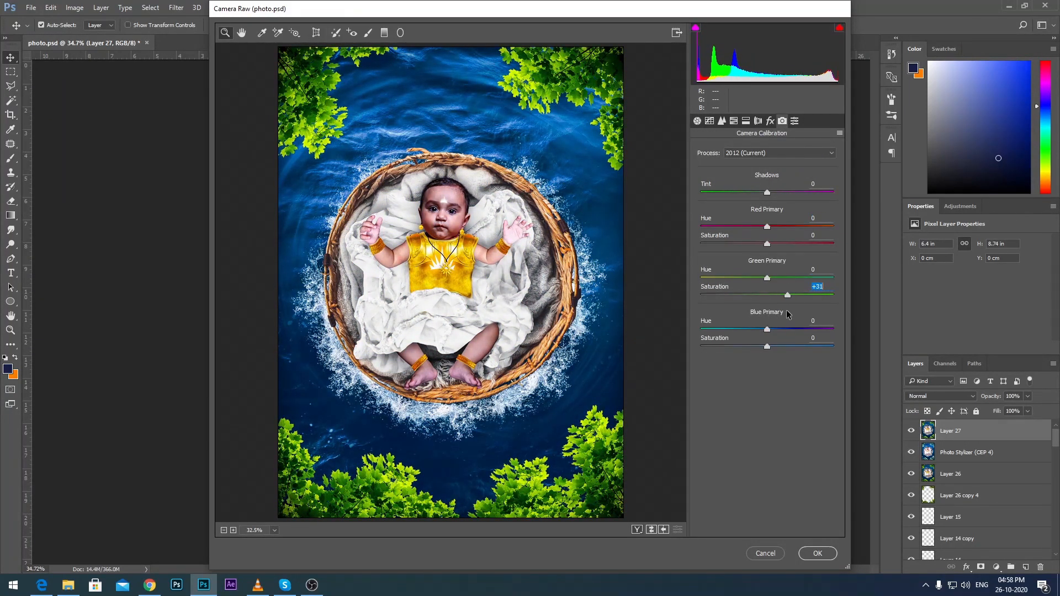
pyautogui.click(833, 551)
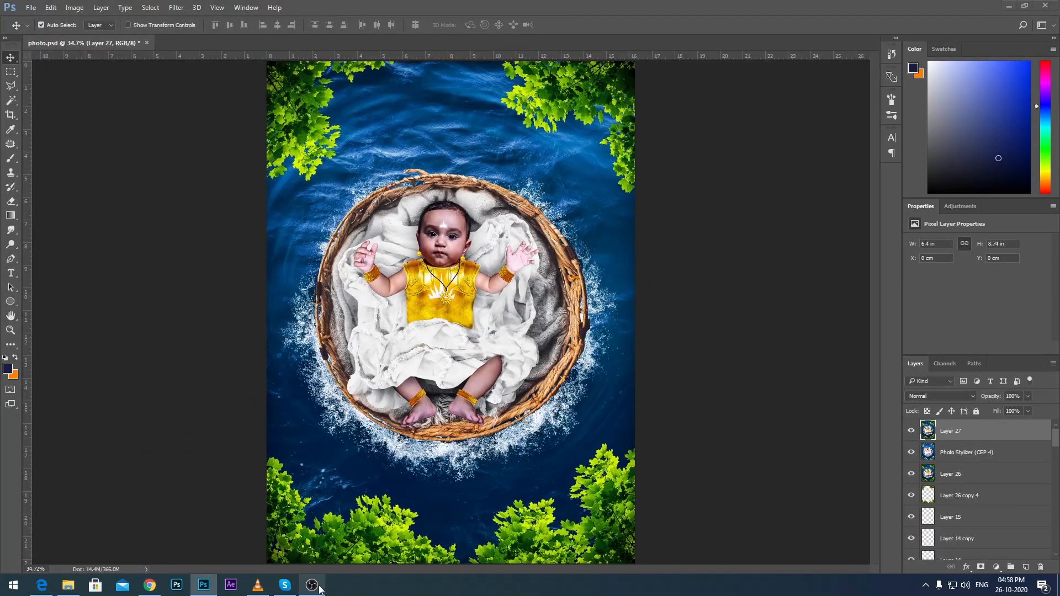
pyautogui.click(312, 586)
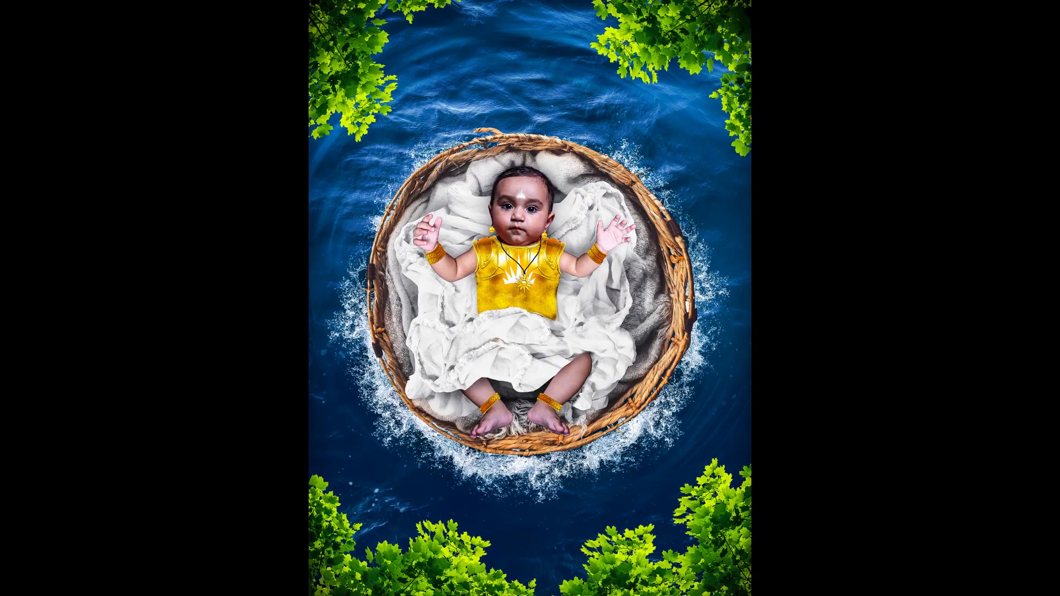